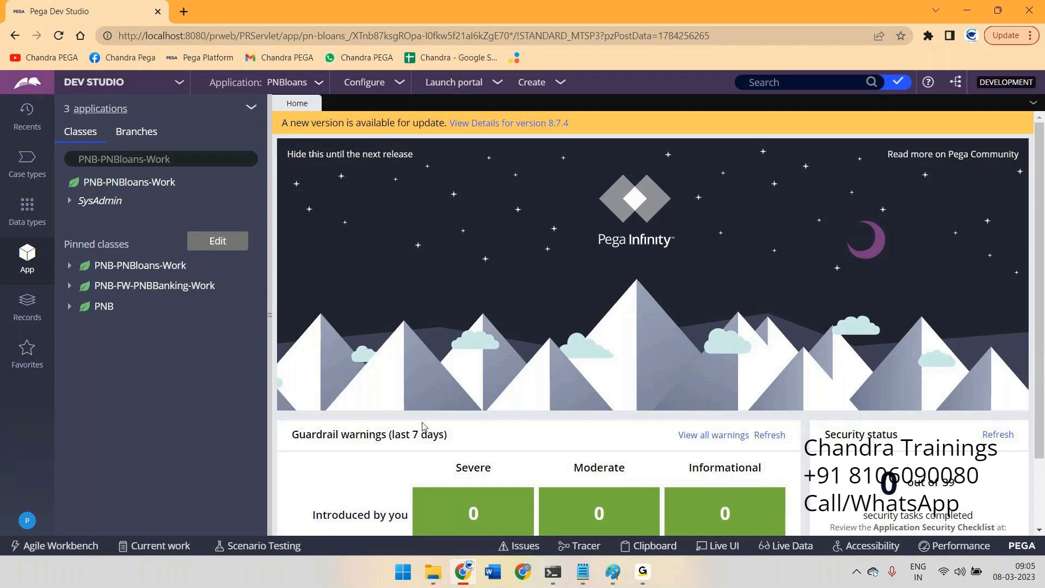
click(643, 571)
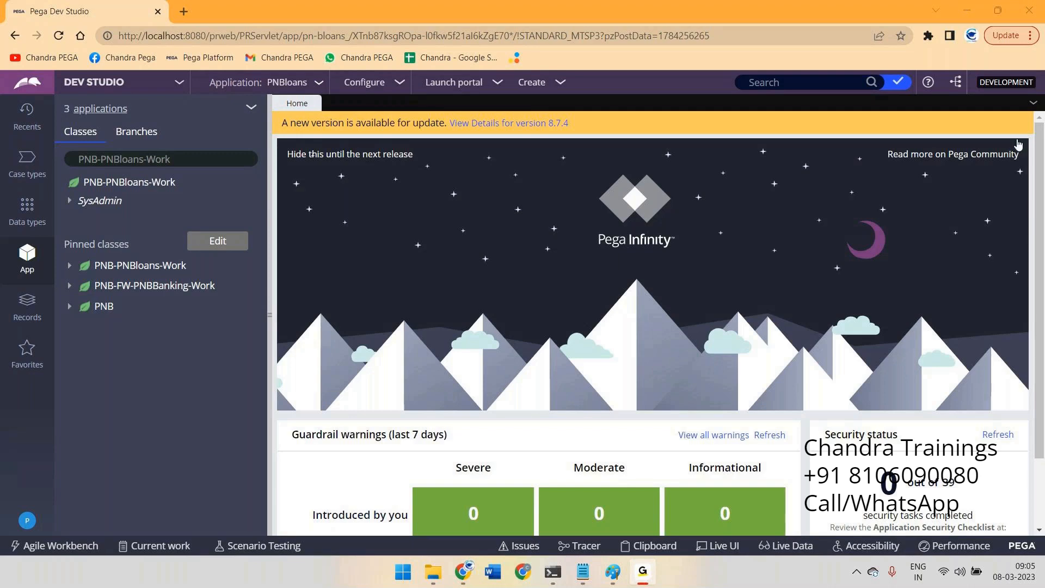
click(964, 13)
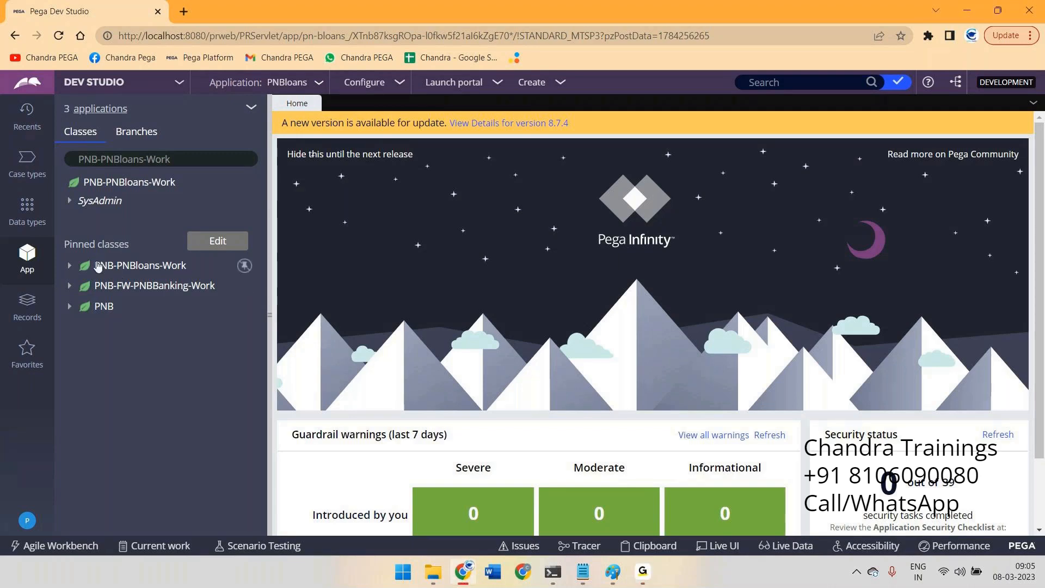
Step: Open the recently used LoansReg flow and collapse the explorer panel to give the diagram the full width
click(27, 116)
click(144, 163)
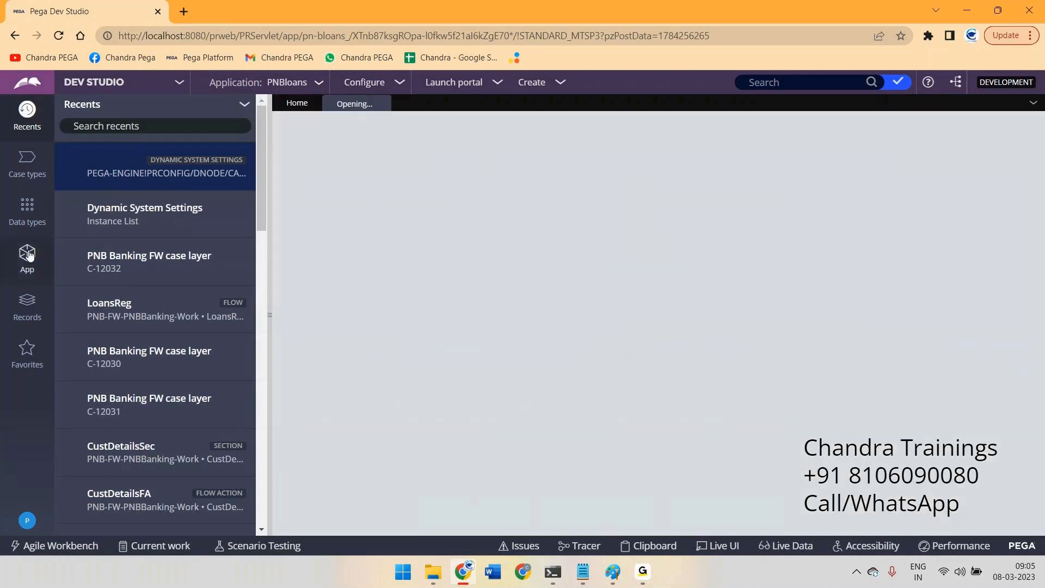
click(30, 254)
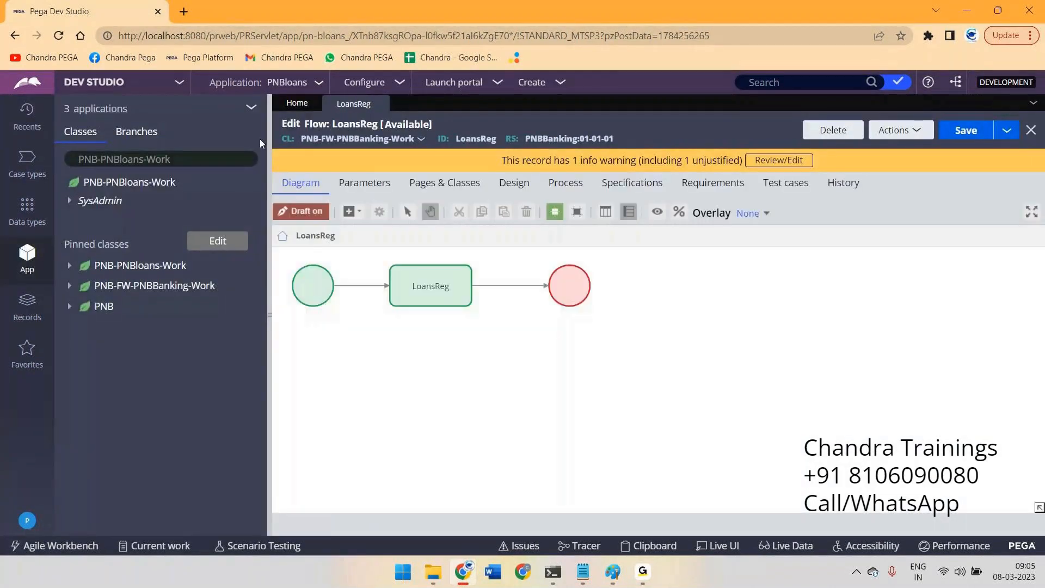
click(272, 124)
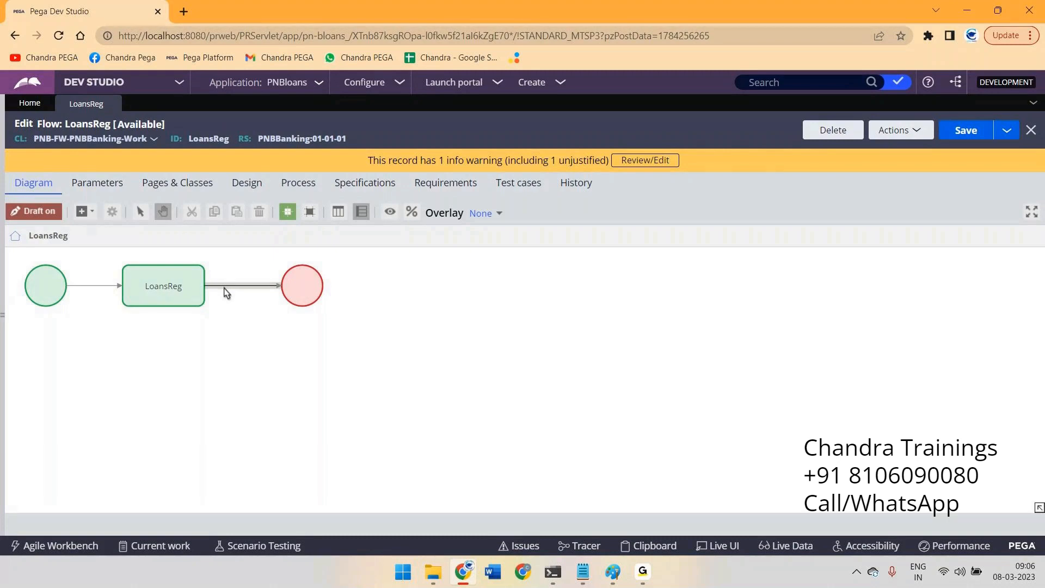
Step: Review the LoansReg flow's process settings, including case creation and work parties, and return to the flow diagram
click(298, 183)
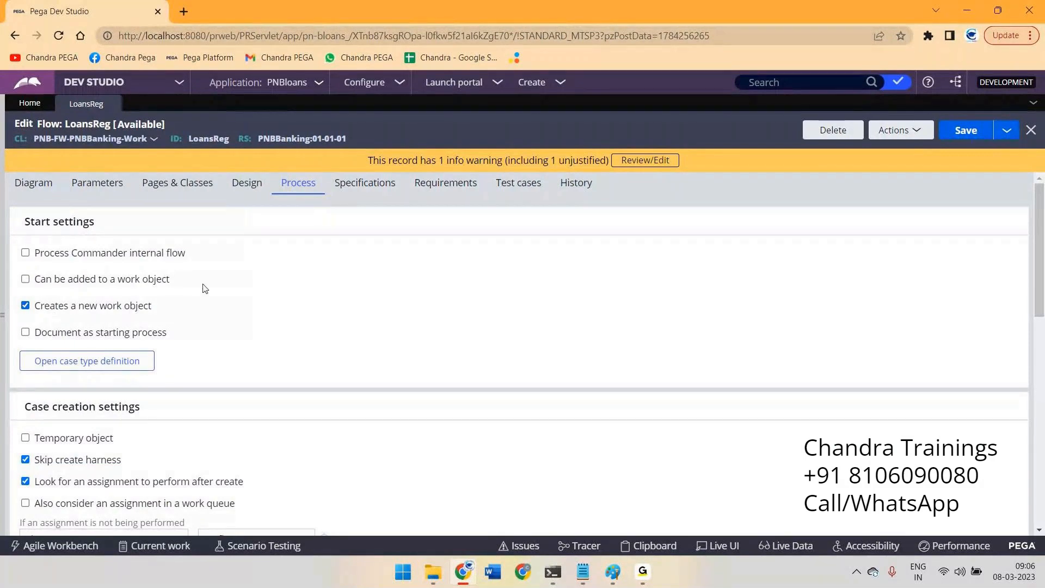
scroll(205, 289, down, 6)
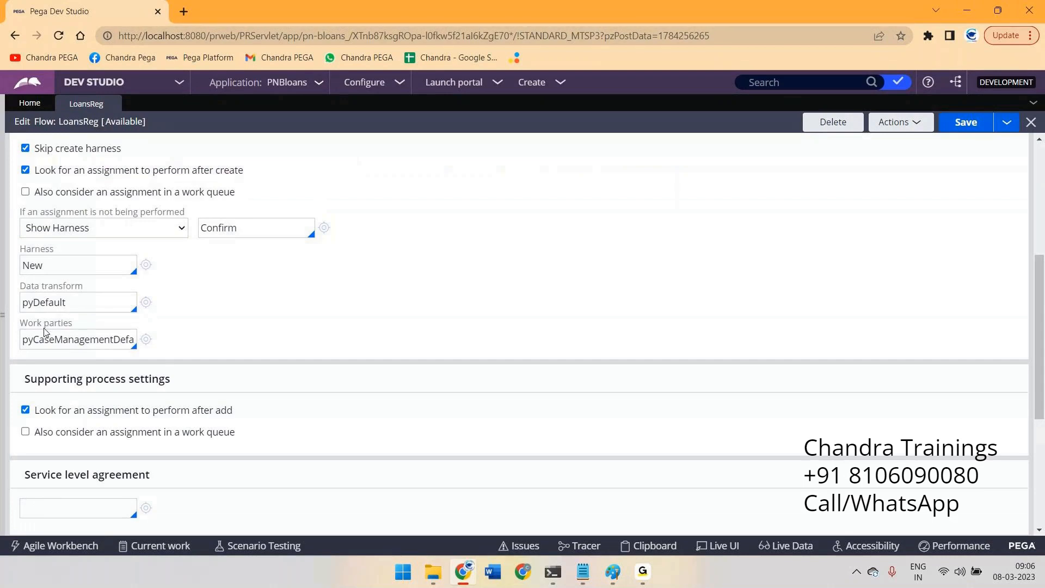
double_click(52, 339)
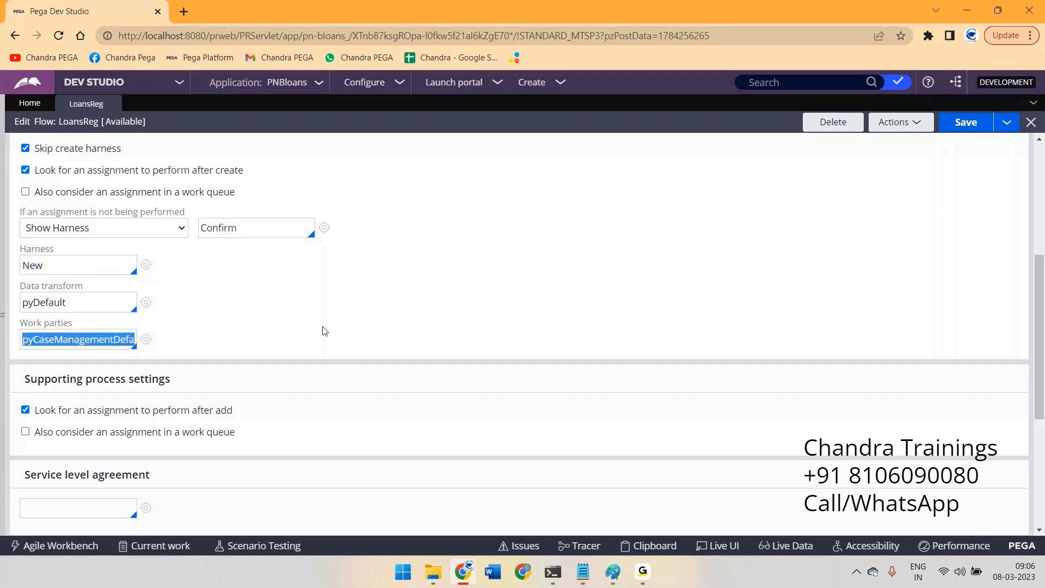
scroll(324, 329, up, 5)
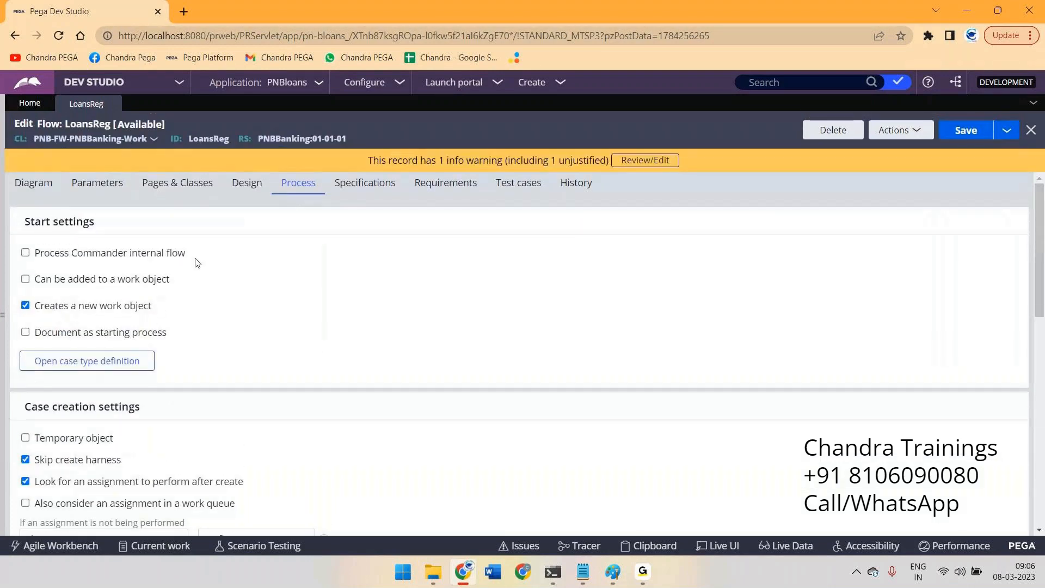
click(33, 183)
Step: Review the actions available for the LoansReg flow, including Run
click(899, 130)
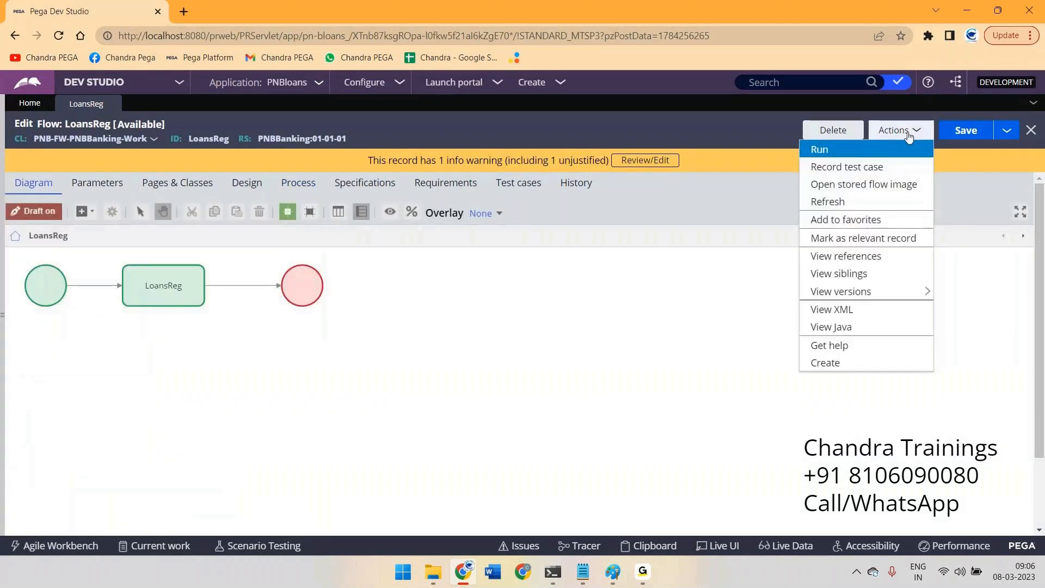
click(711, 129)
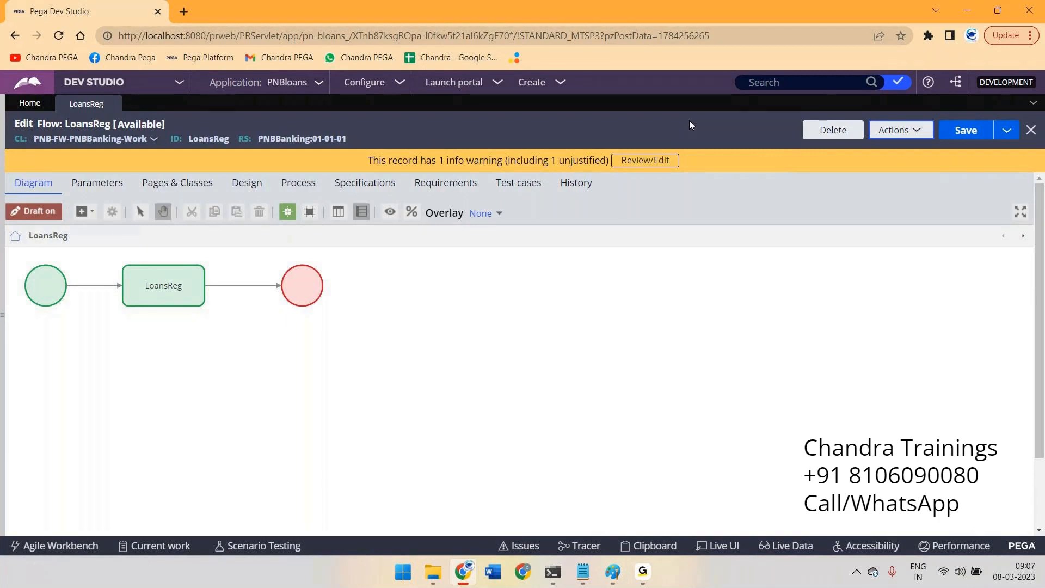
click(898, 130)
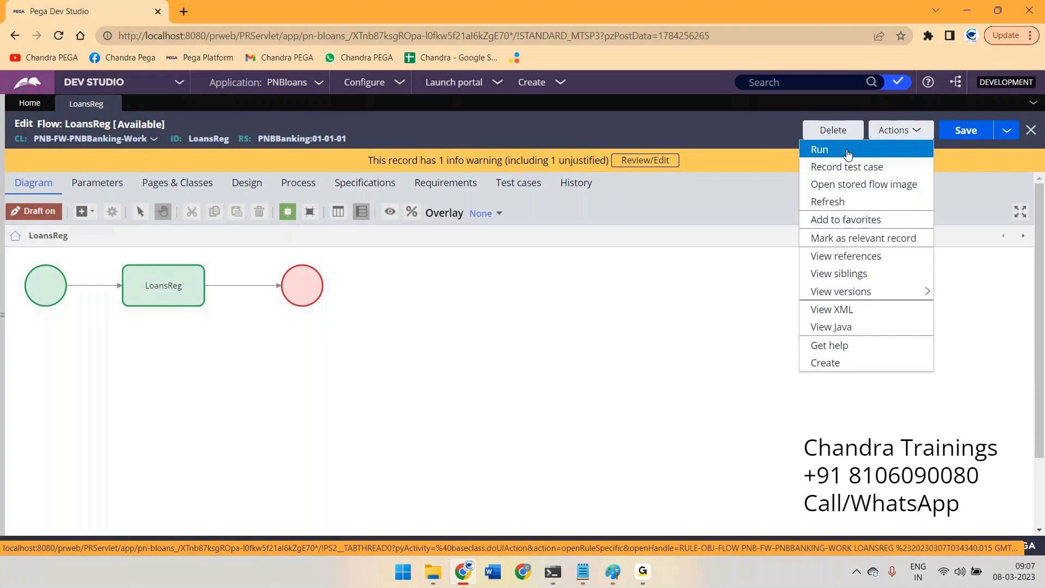
click(848, 153)
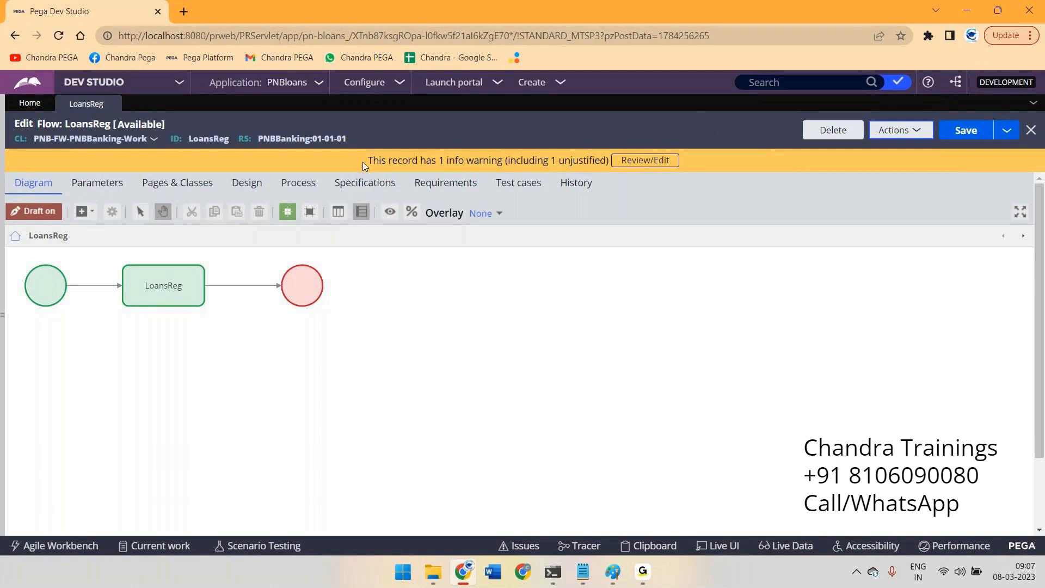
drag(363, 161, 610, 161)
click(721, 161)
click(644, 575)
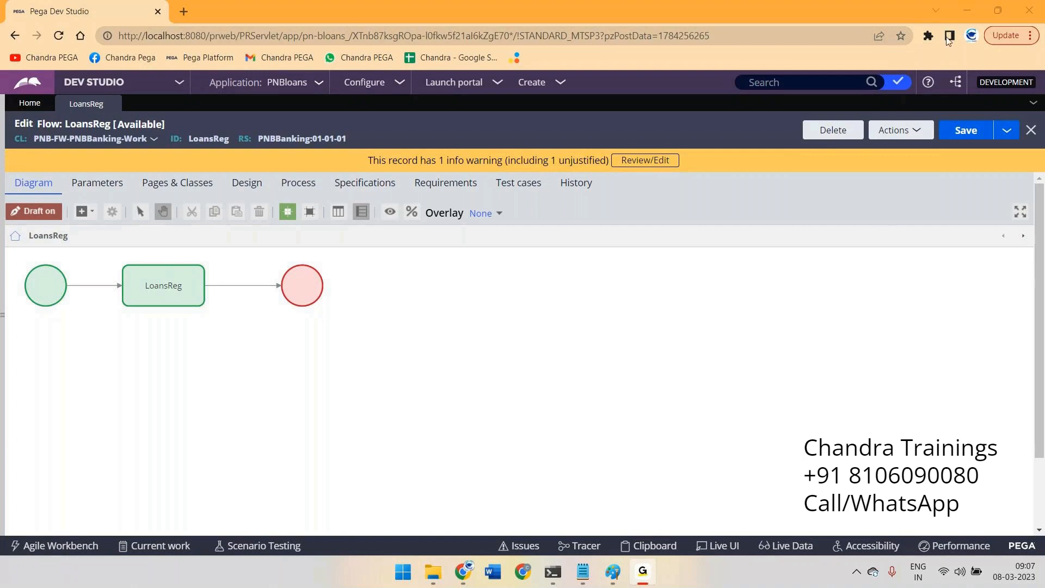
click(436, 264)
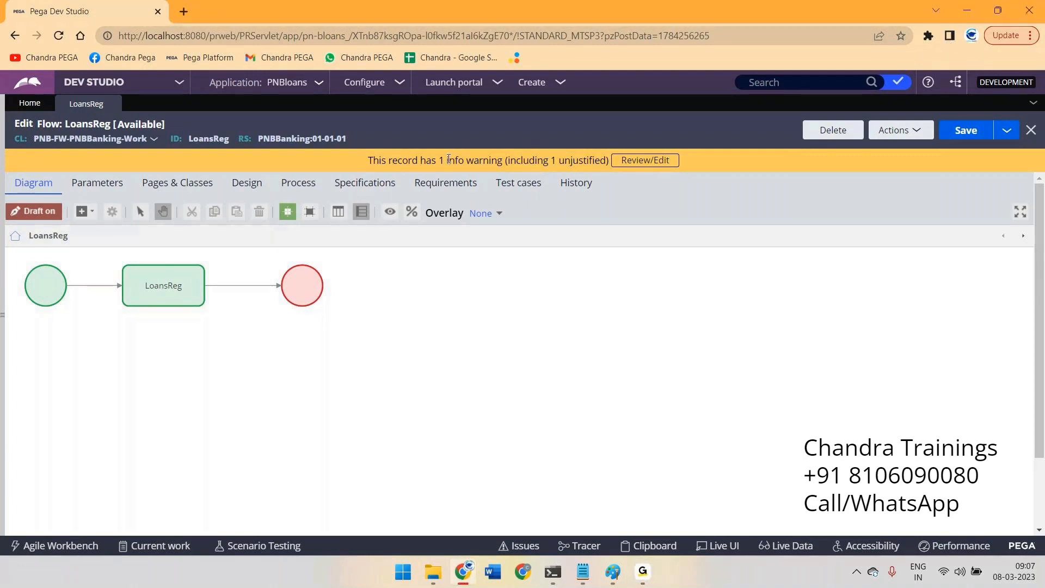
Step: Read the guardrail warning about draft mode on the LoansReg flow and close it without adding a justification
click(661, 161)
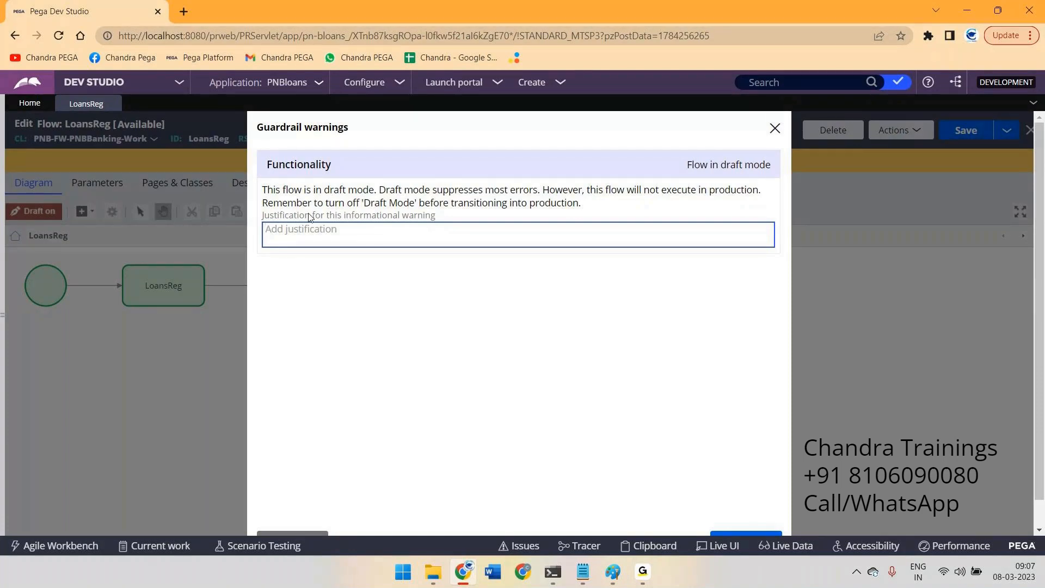
drag(338, 202, 433, 203)
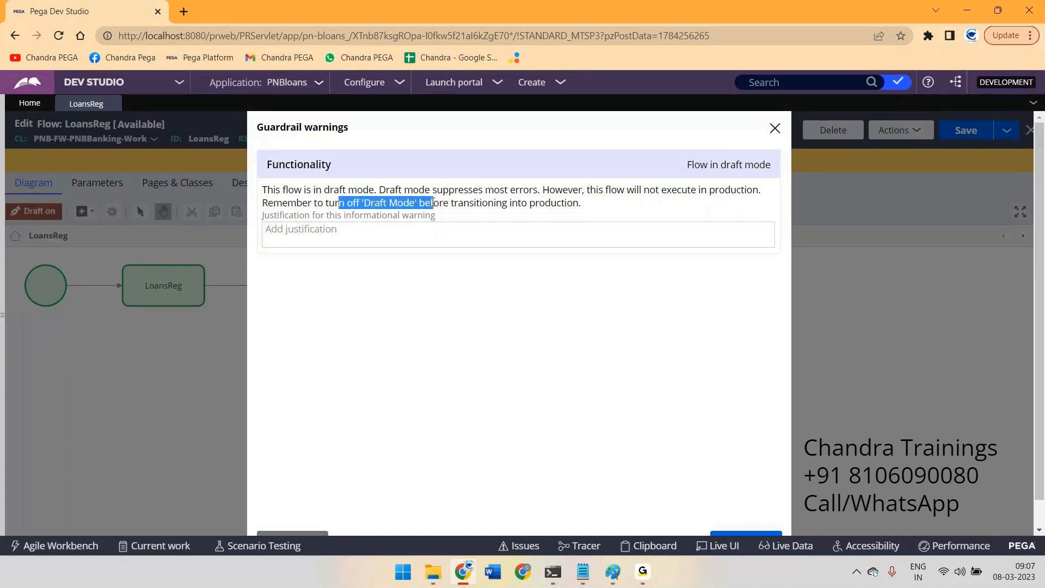
click(773, 129)
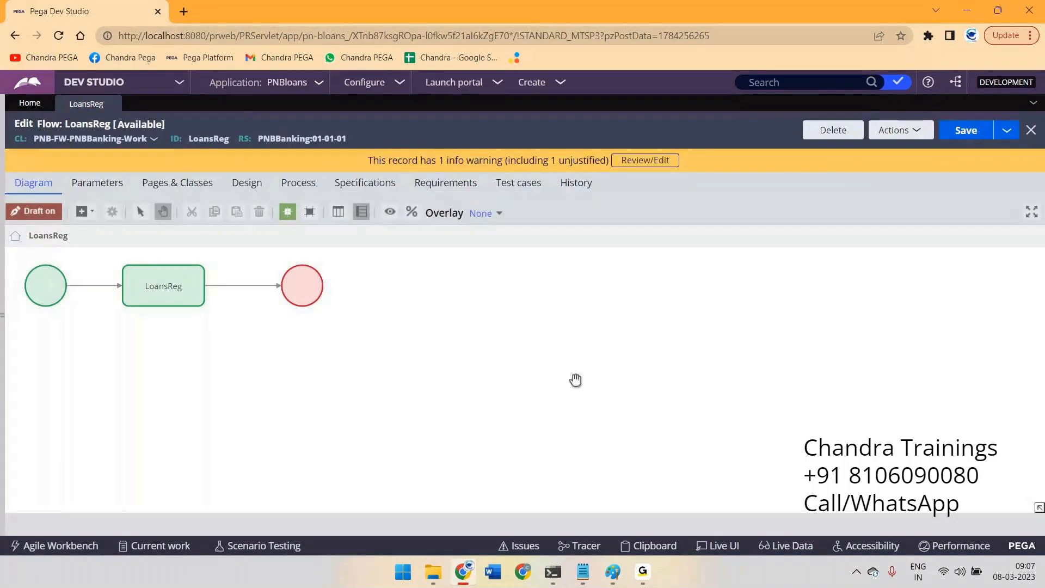
drag(368, 160, 617, 166)
click(698, 140)
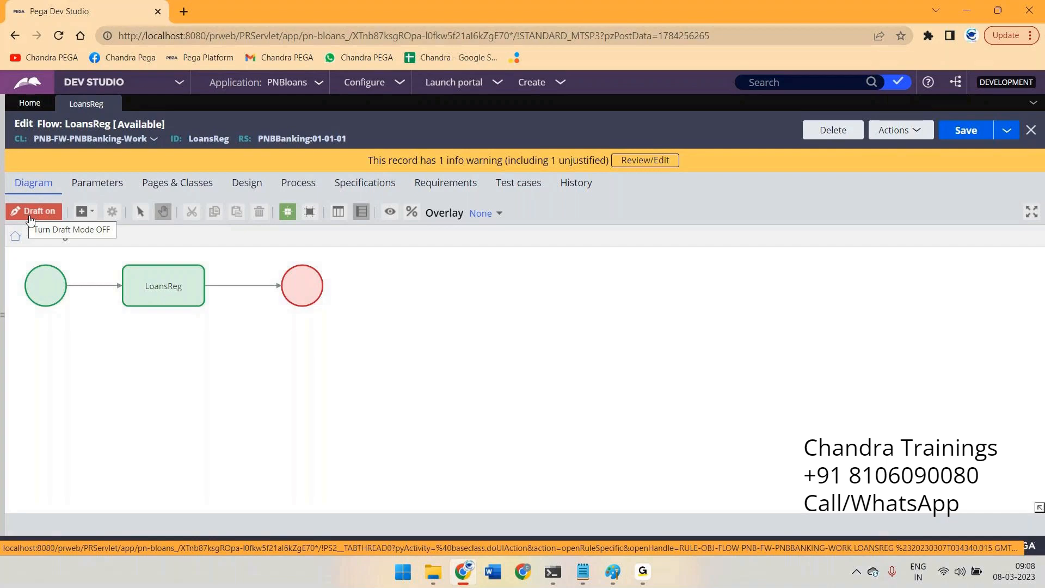
click(628, 158)
drag(324, 191, 419, 193)
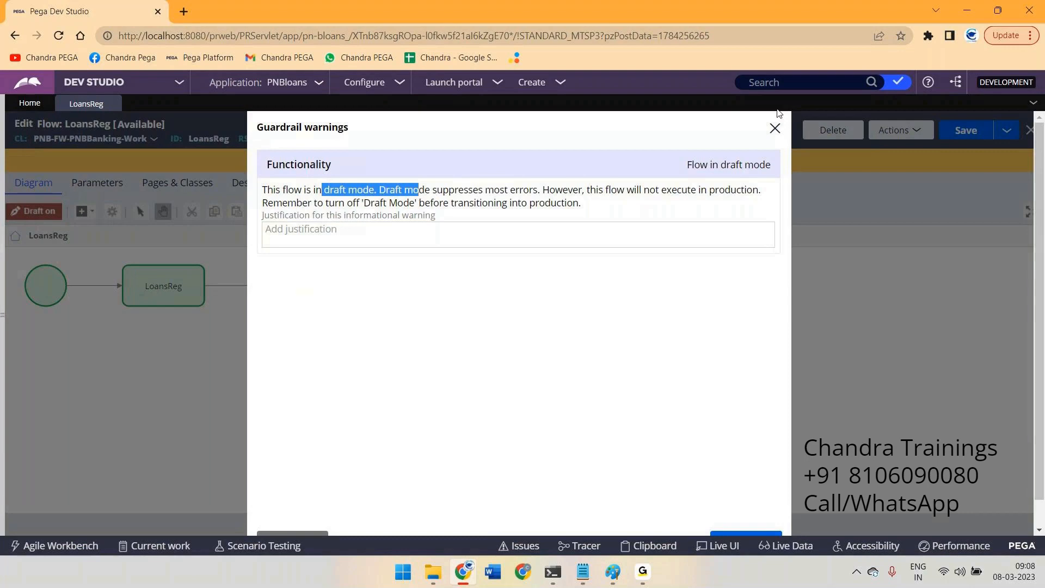
click(774, 128)
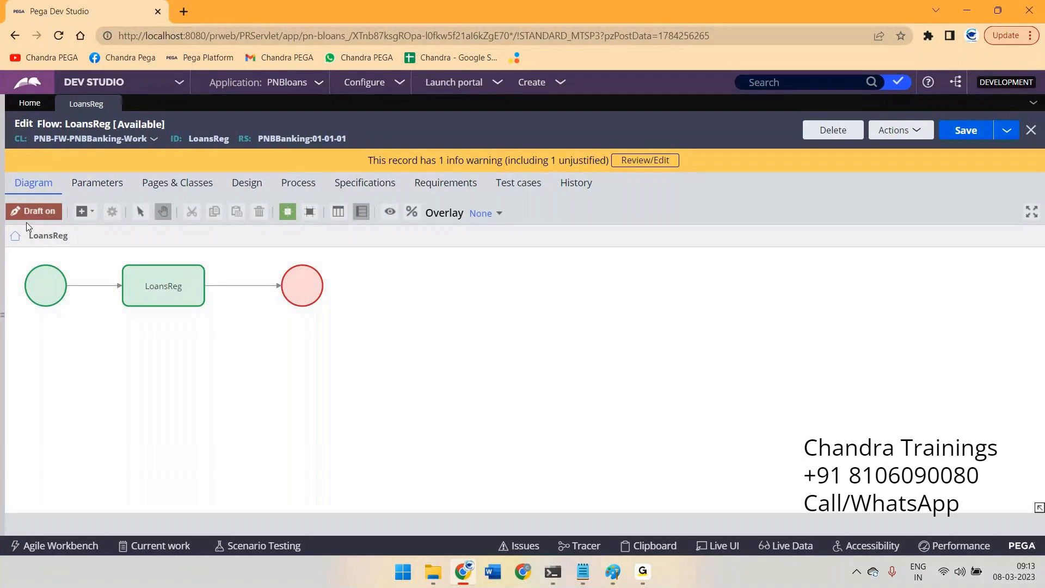
click(163, 298)
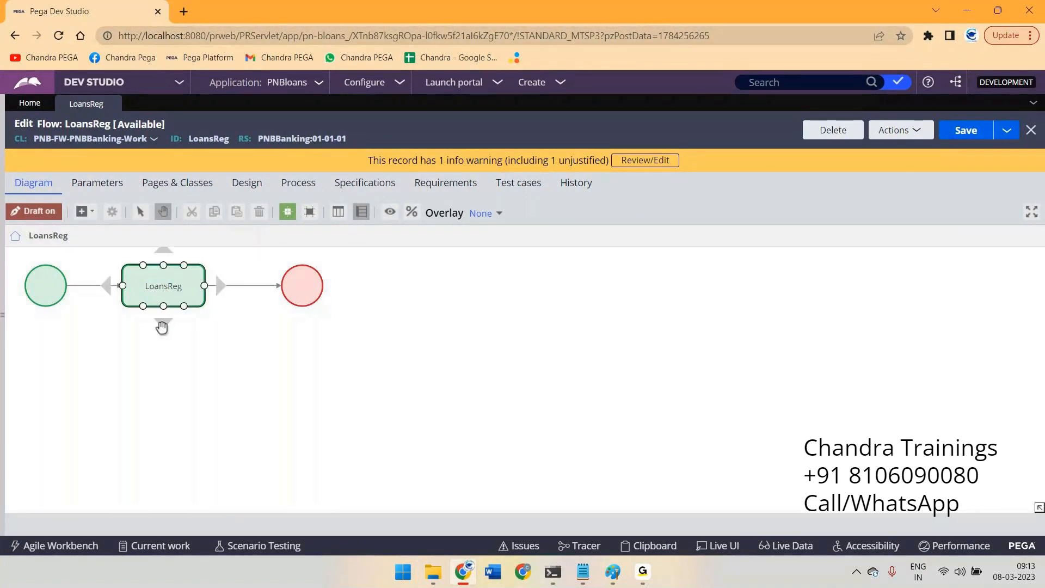
click(221, 286)
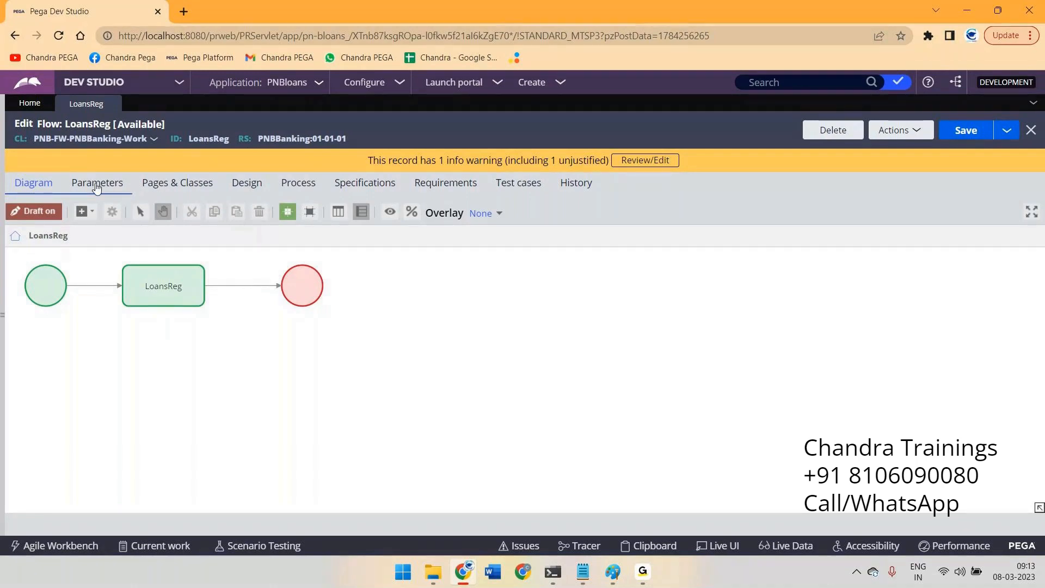
double_click(203, 139)
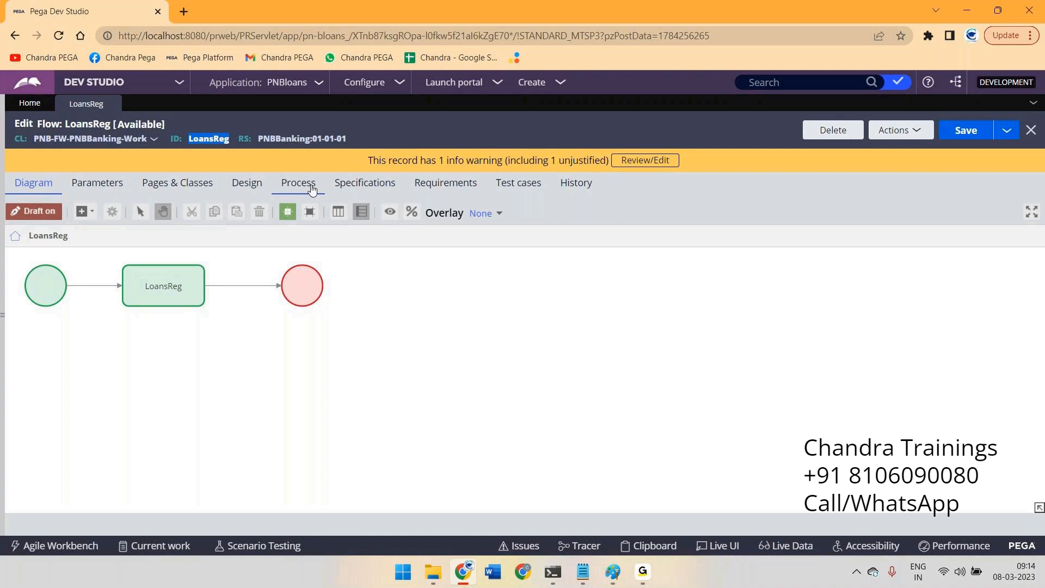
Step: Turn draft mode off for the LoansReg flow and save the record
click(37, 217)
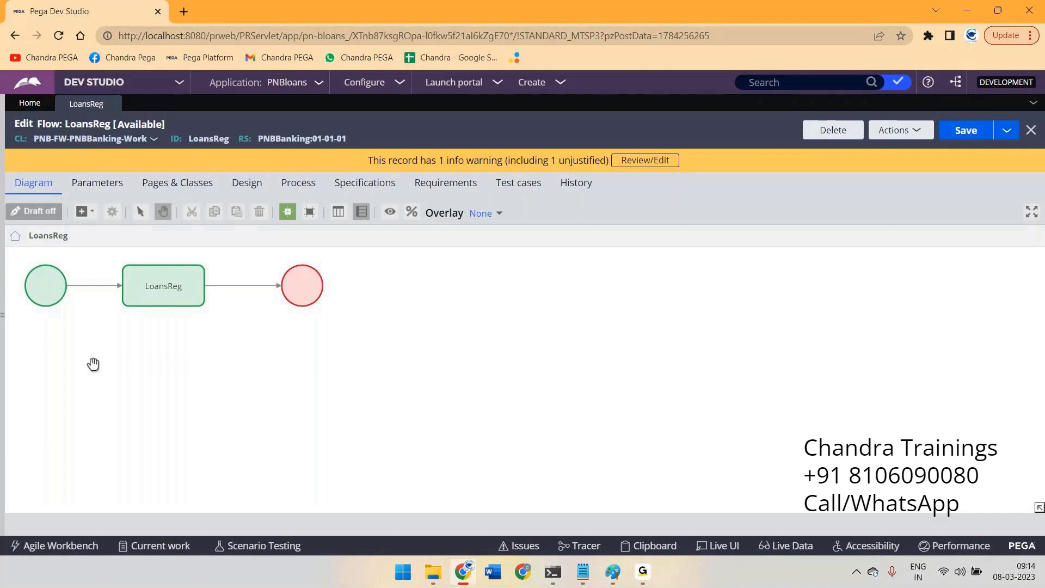
click(962, 137)
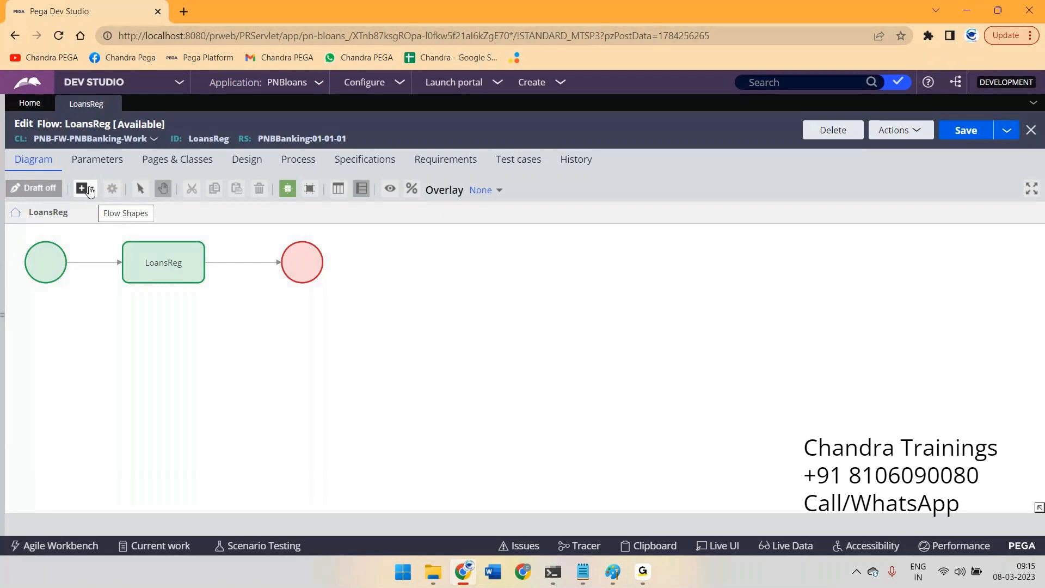
click(131, 268)
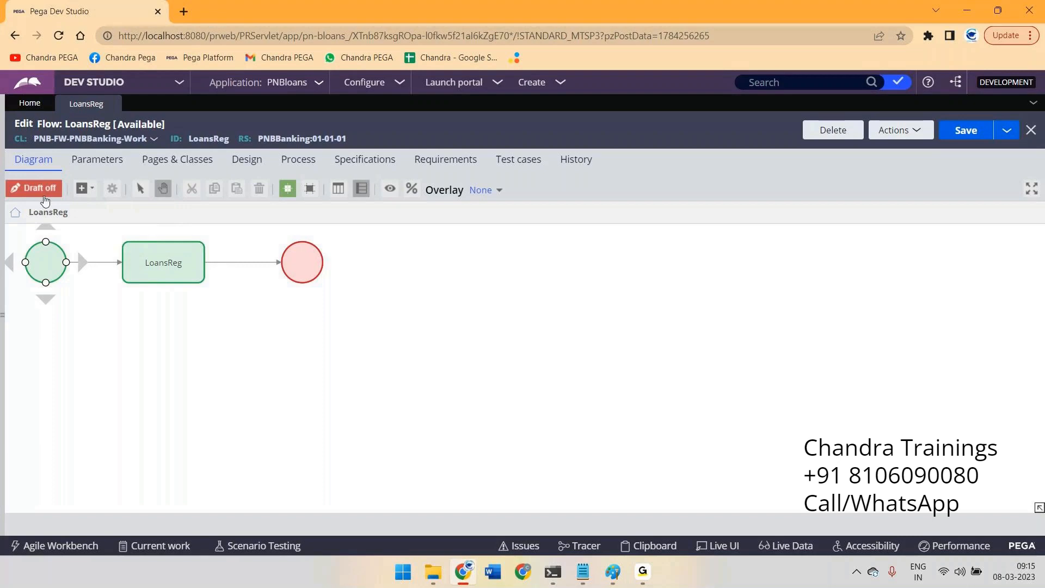
Step: Toggle draft mode on the LoansReg flow, leave it on, and save the record
click(34, 187)
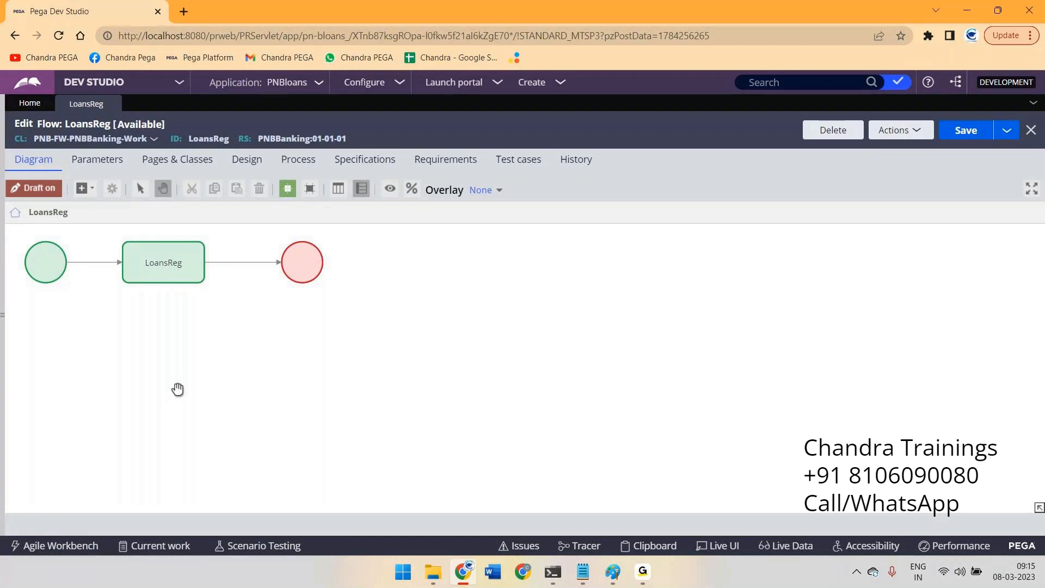
click(95, 191)
click(45, 191)
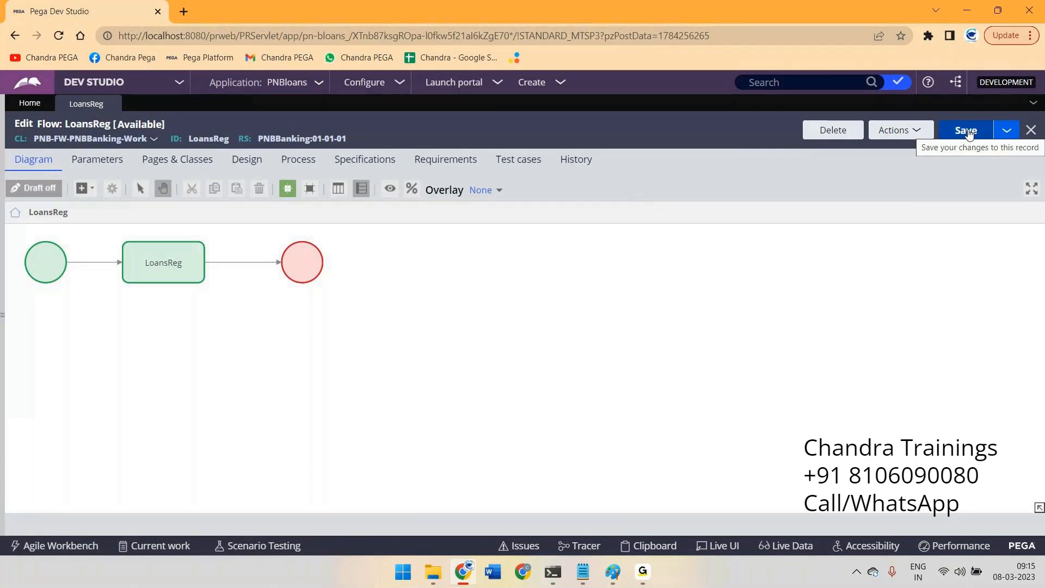
click(34, 187)
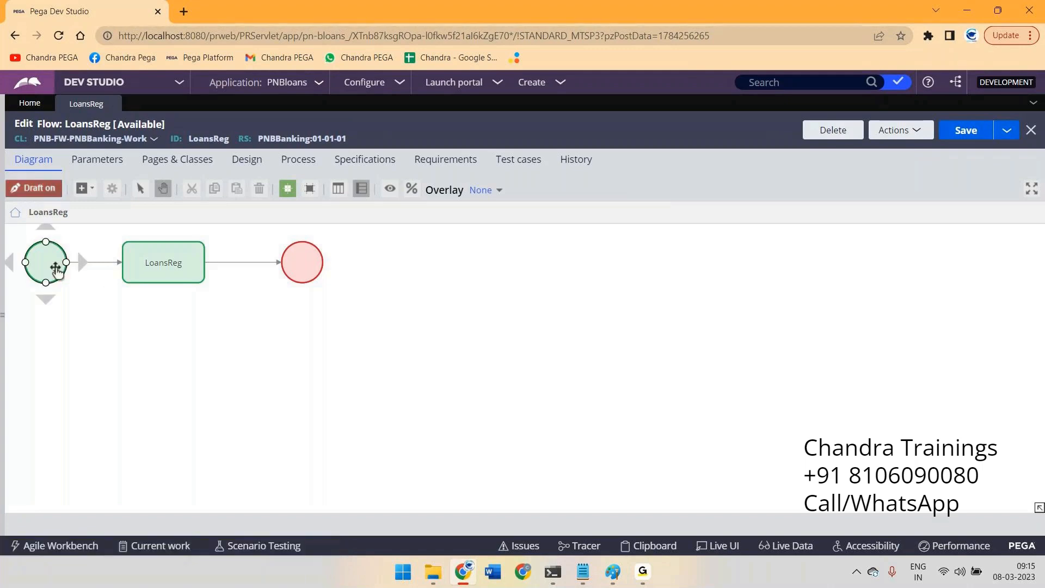
click(966, 130)
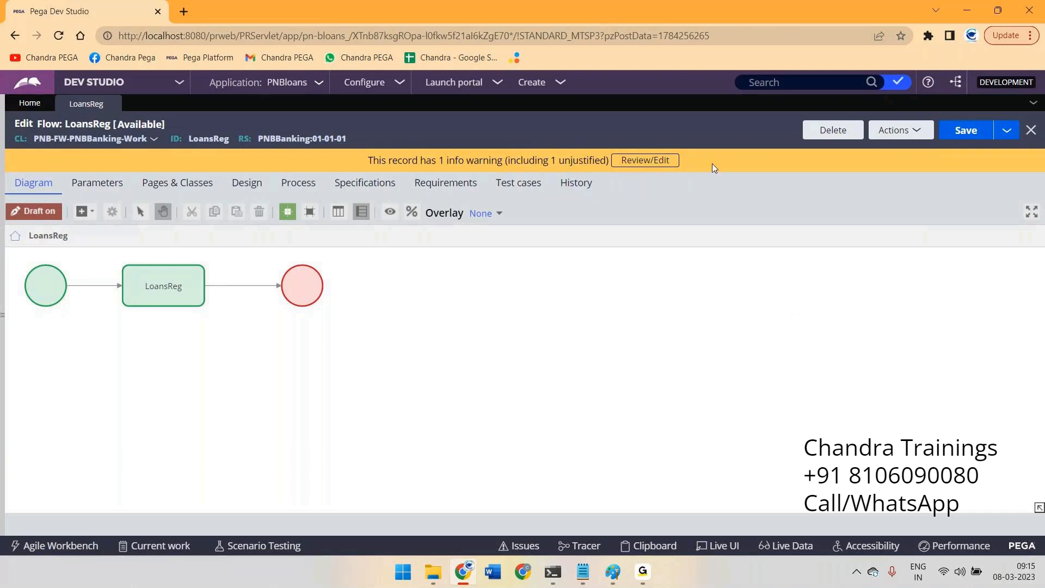
Step: Switch the LoansReg flow back to draft off and save the record
click(40, 211)
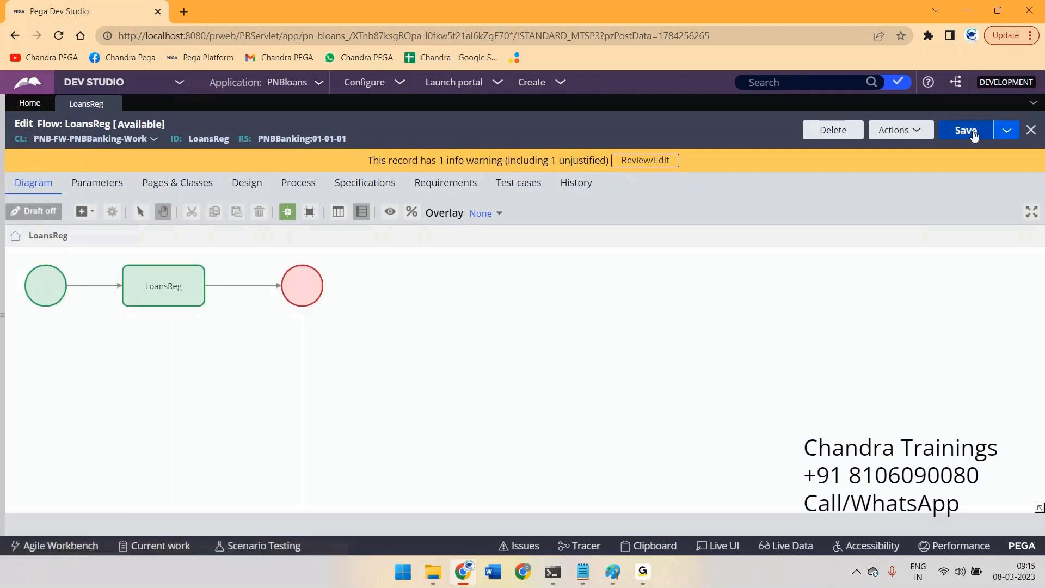
click(989, 130)
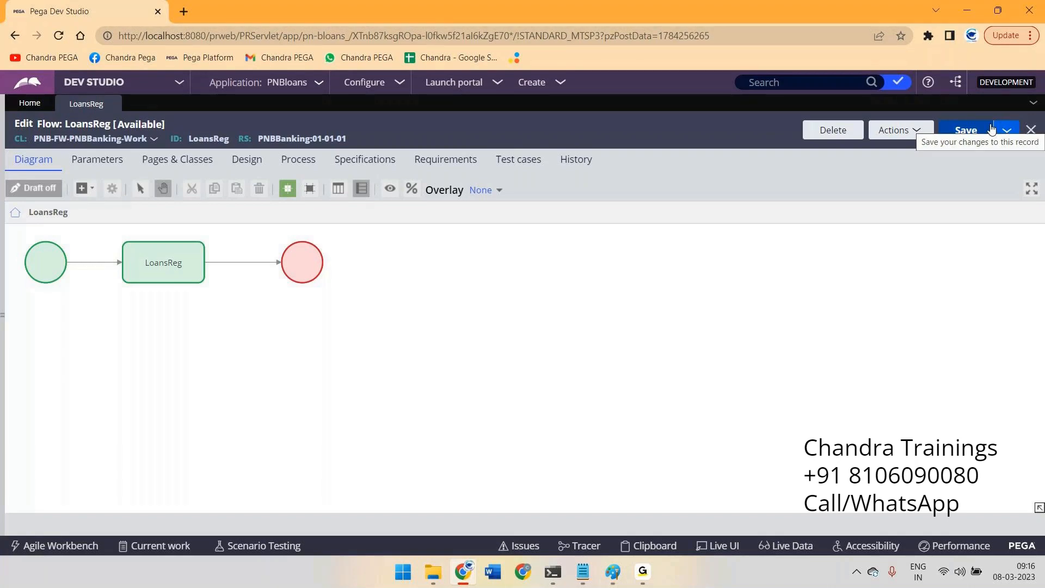
click(991, 130)
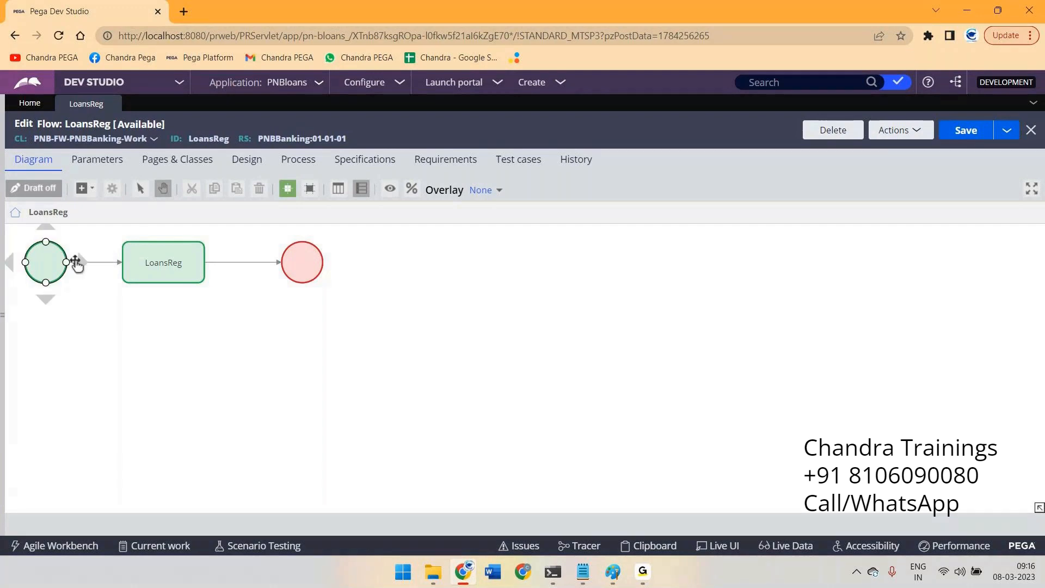
click(161, 277)
click(589, 307)
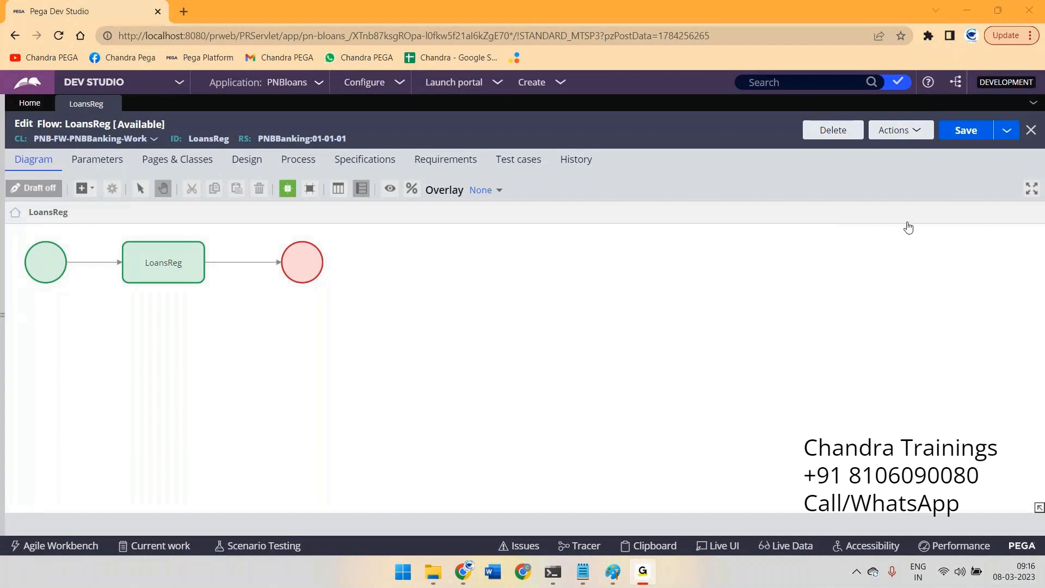
Step: Select the LoansReg shape in the flow diagram and refresh the flow record
click(360, 190)
click(201, 249)
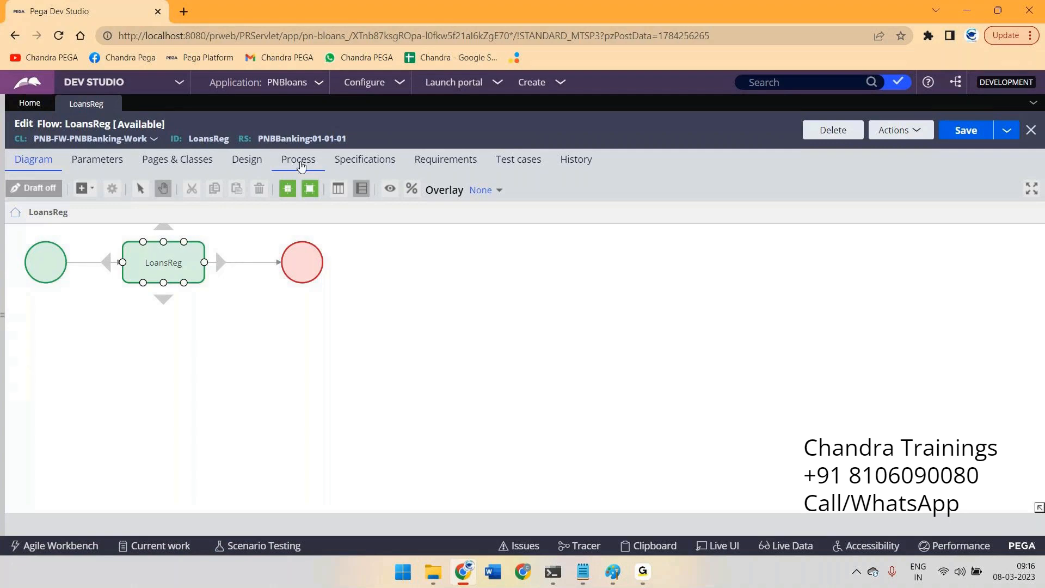
click(897, 130)
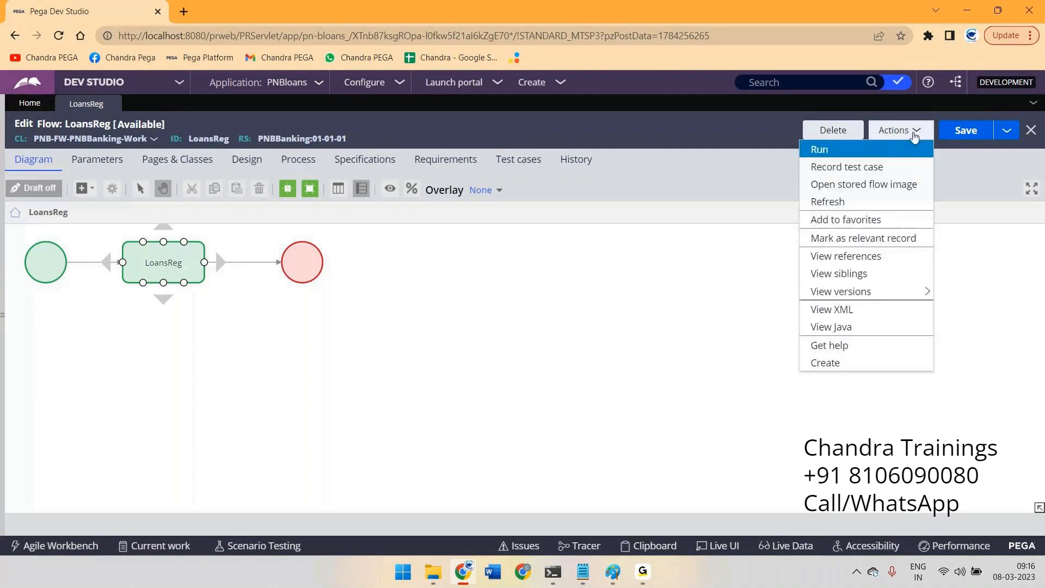
click(828, 205)
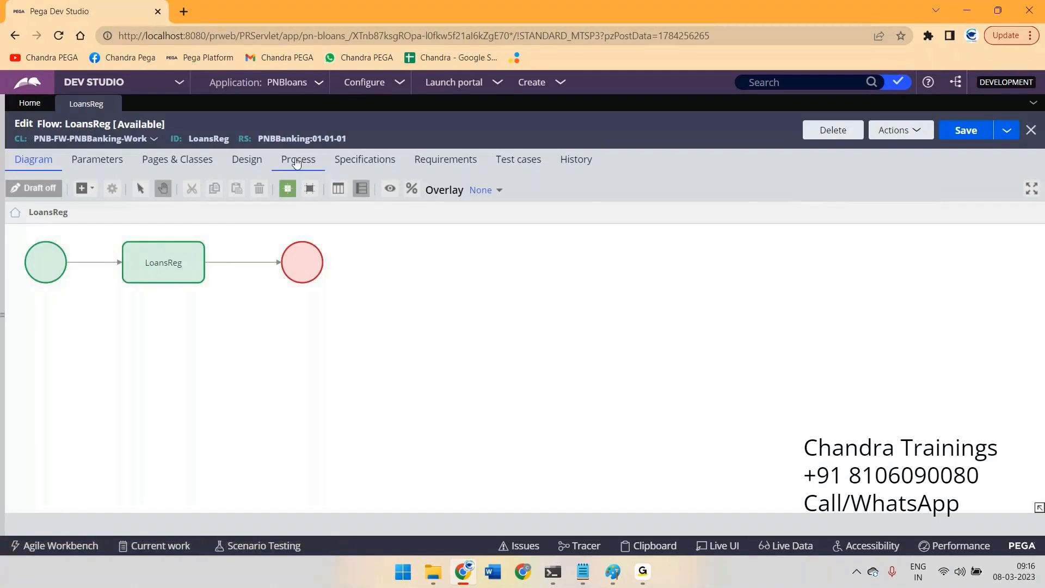
Step: Review the start settings and case creation settings in the LoansReg flow's process configuration
click(296, 163)
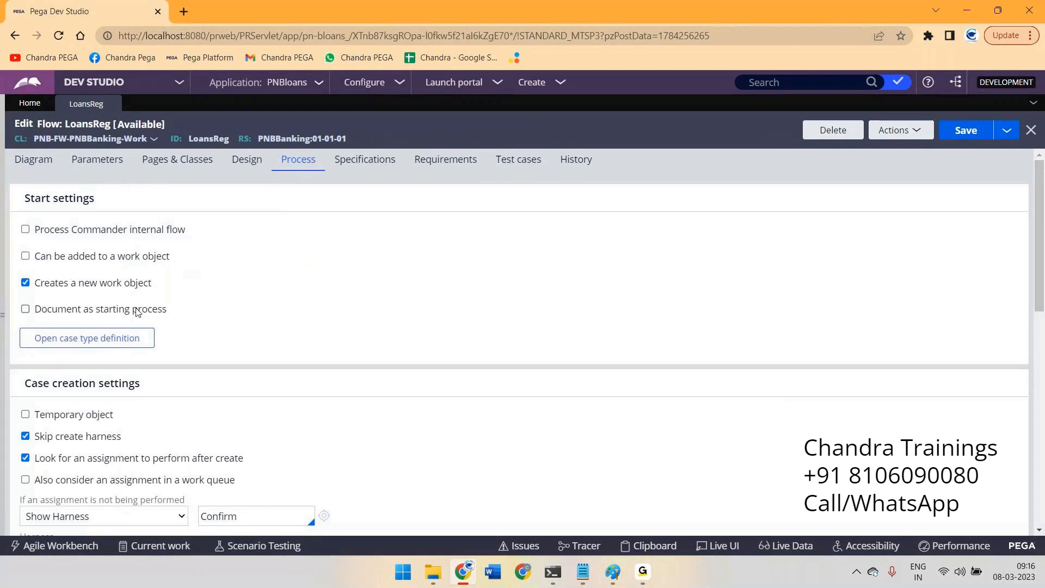
scroll(139, 310, down, 2)
scroll(137, 313, down, 2)
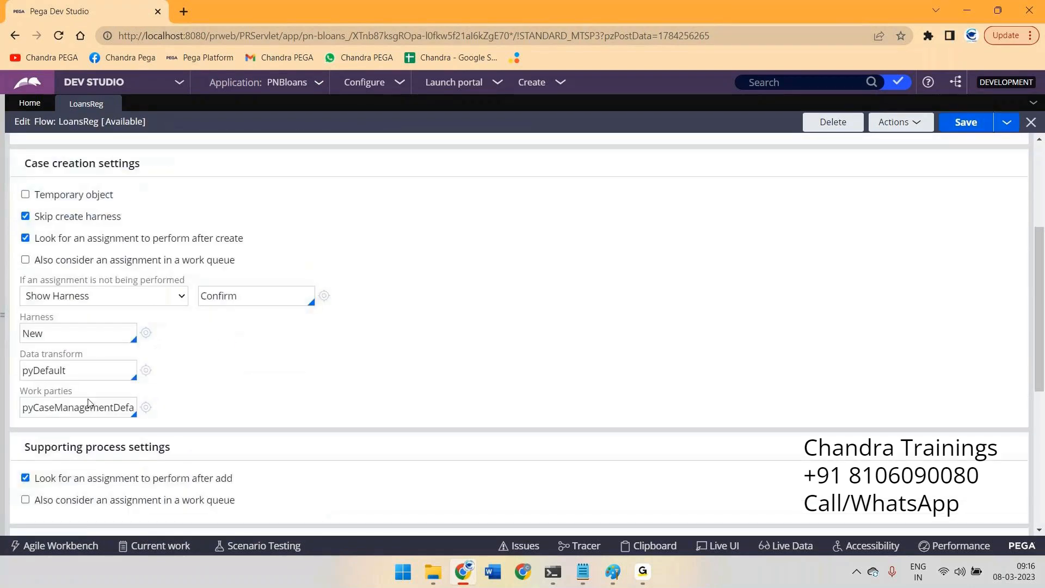
triple_click(37, 394)
scroll(37, 394, up, 4)
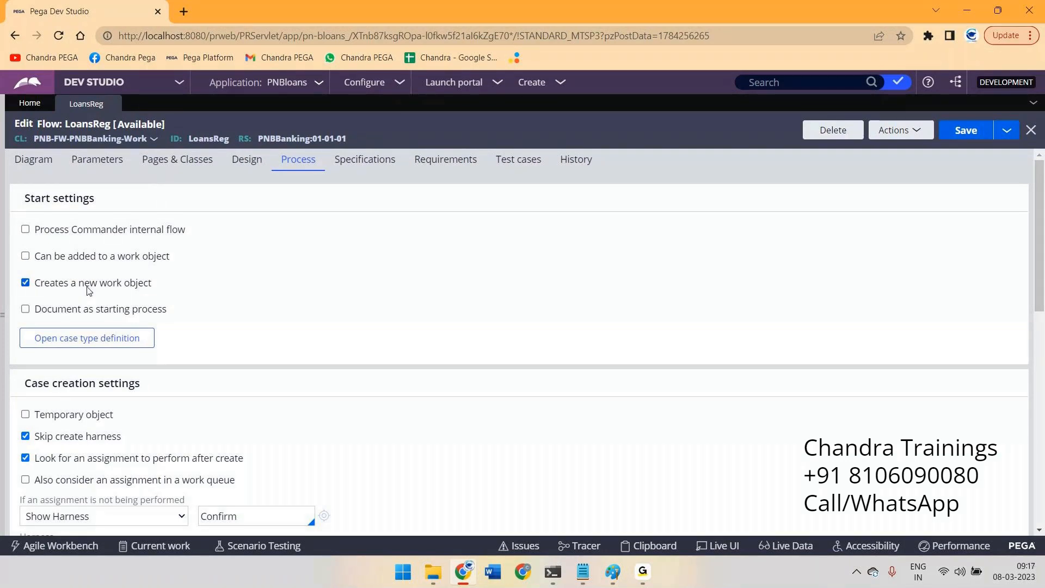
scroll(154, 457, down, 3)
scroll(147, 430, up, 3)
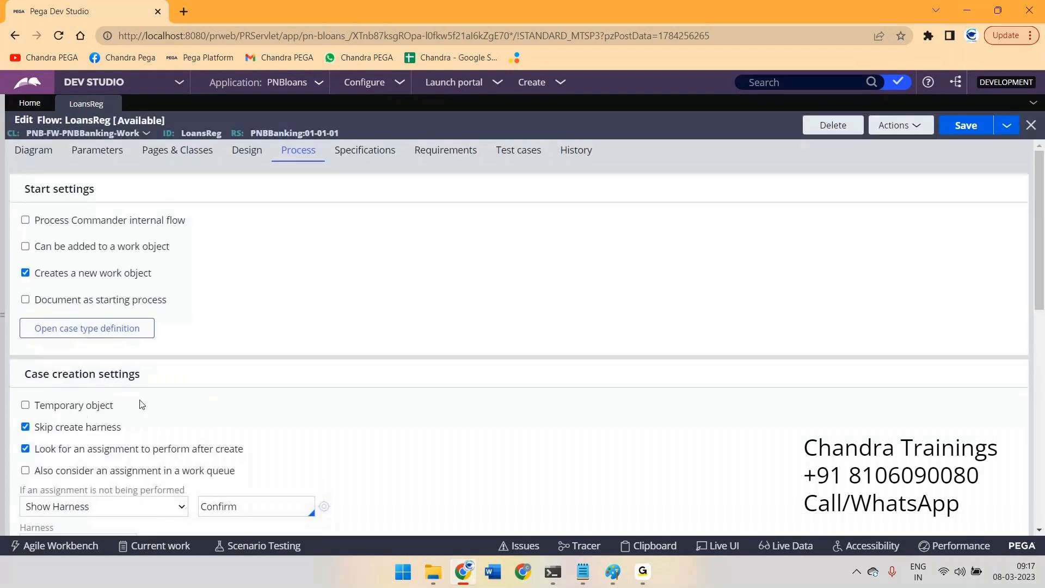
Step: Run the LoansReg flow from its diagram to create a test case, and collapse the new case's summary pane
click(40, 160)
click(893, 130)
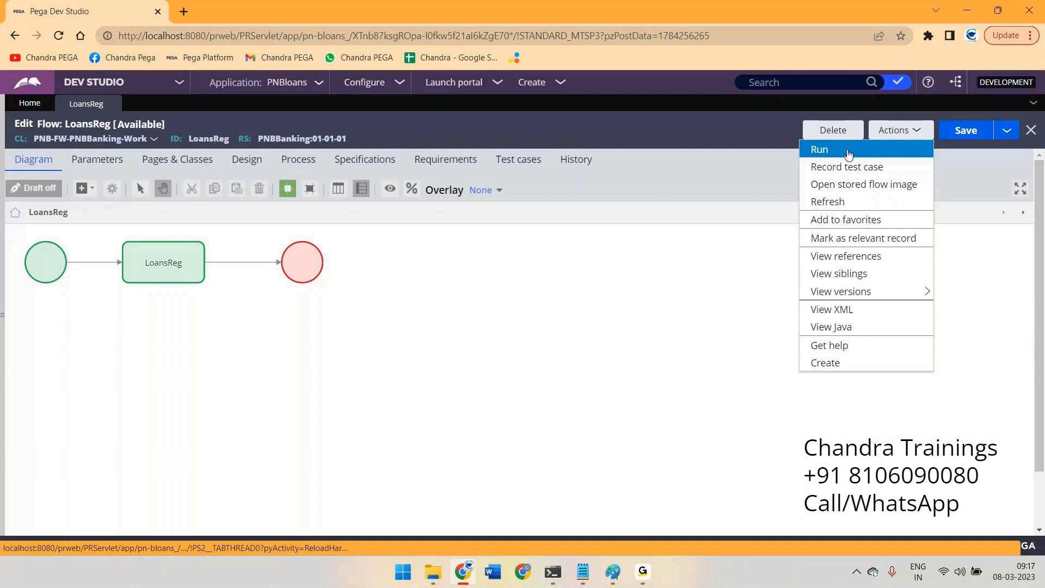
double_click(209, 138)
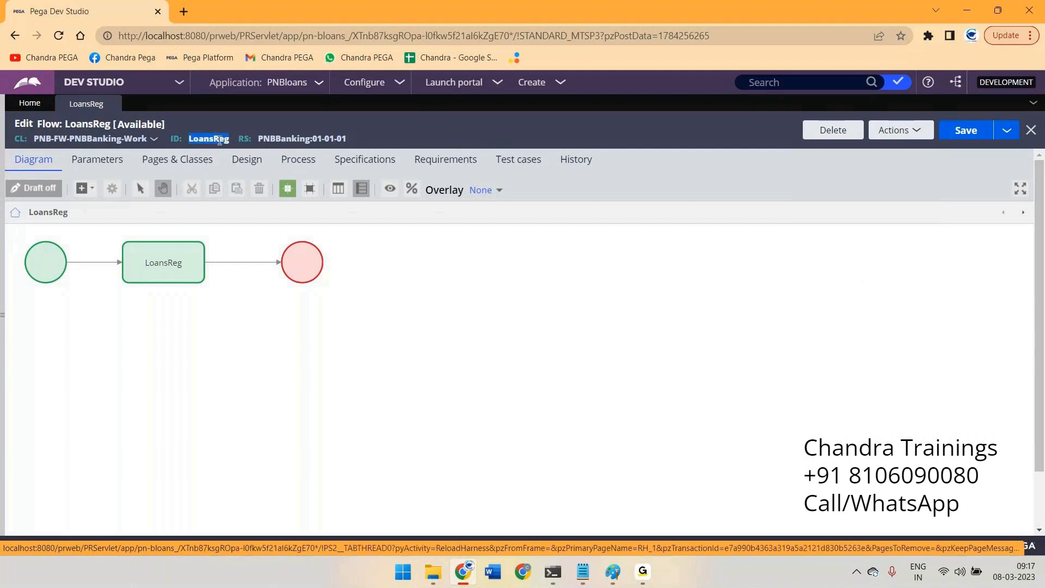
click(37, 263)
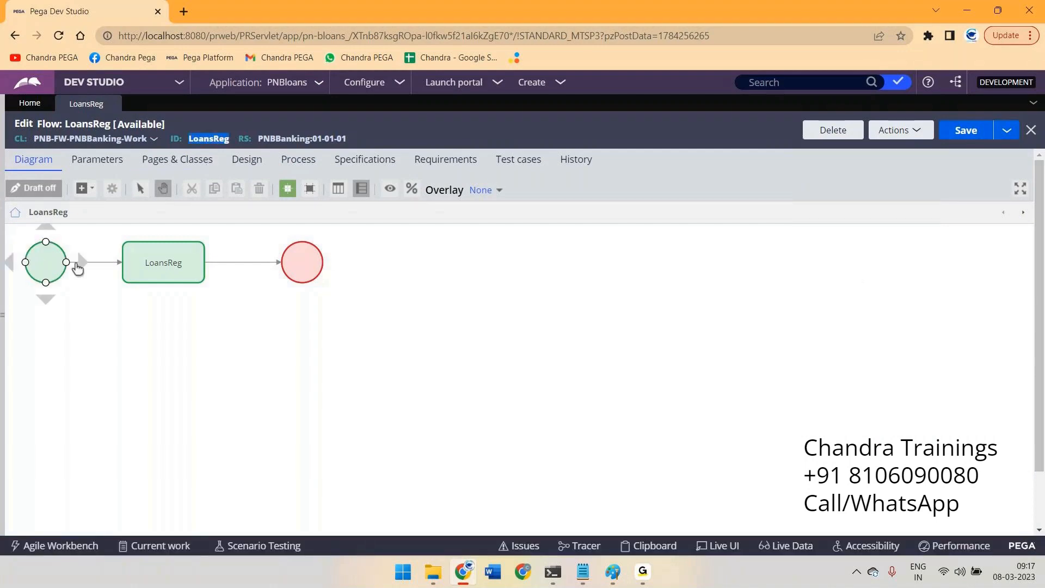
click(182, 269)
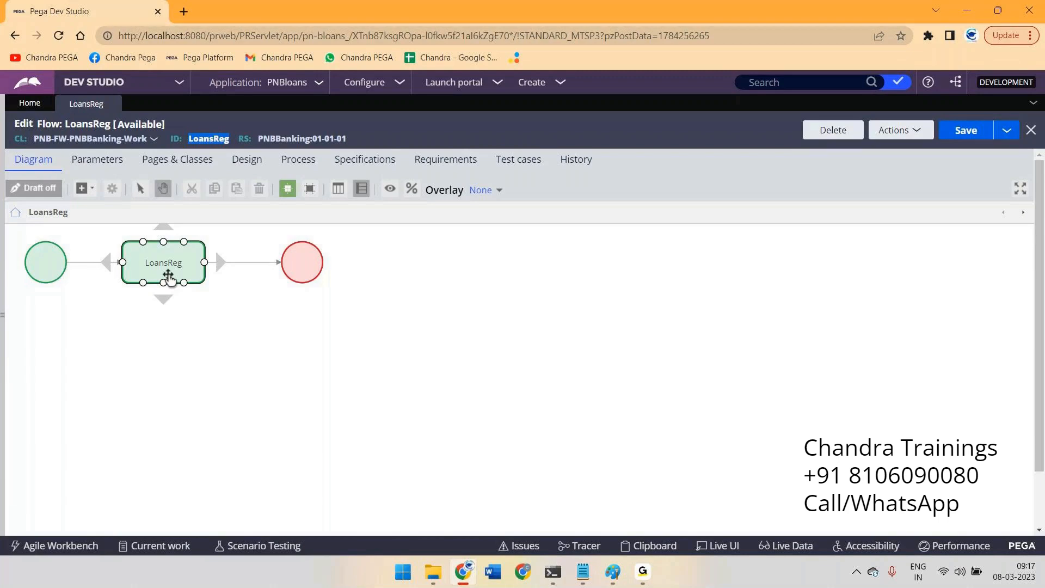
click(901, 131)
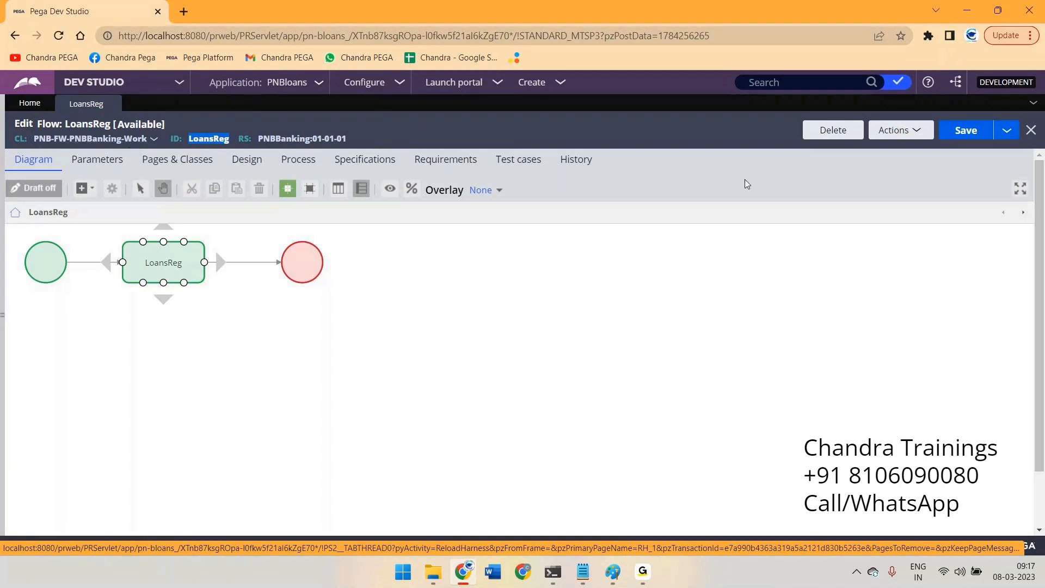
click(896, 130)
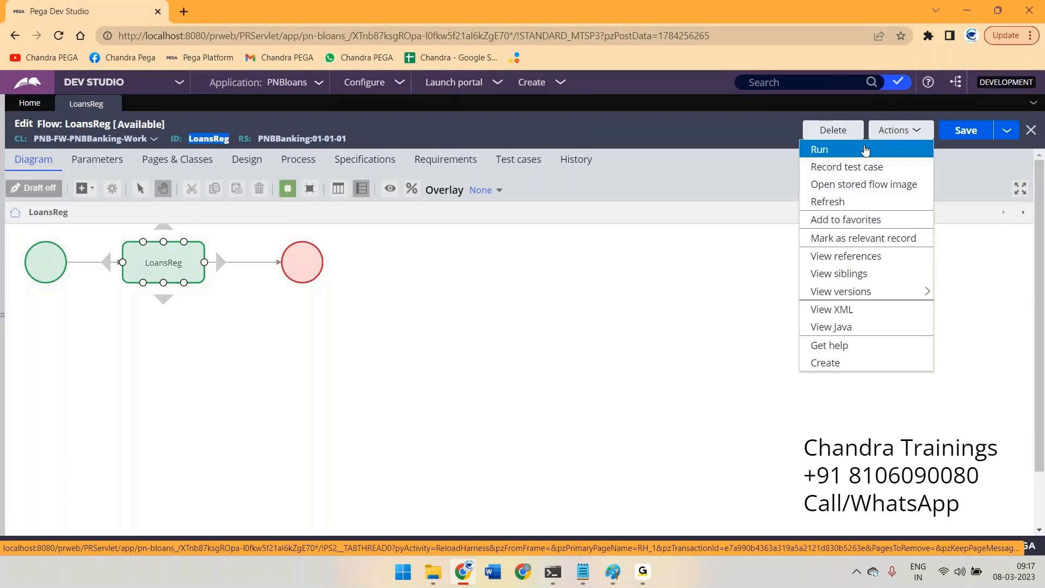
click(865, 150)
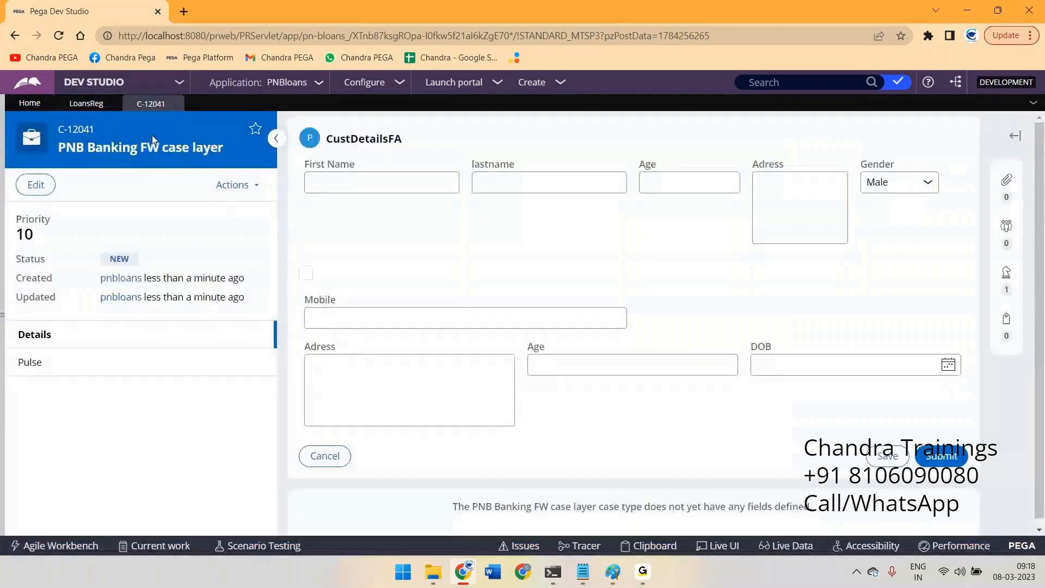
click(277, 138)
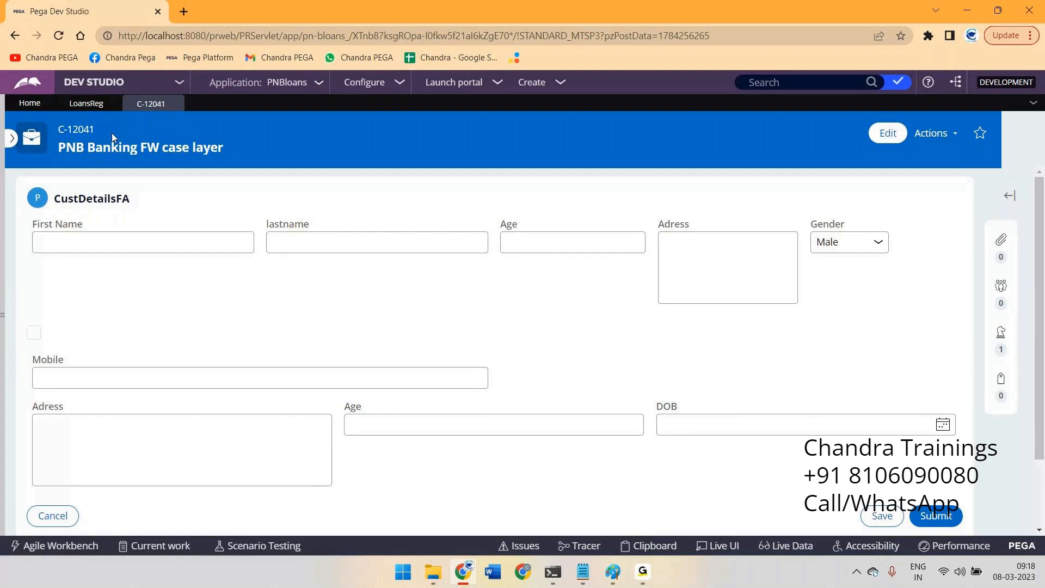
Step: Disable "Creates a new work object" for the LoansReg flow, save the record, and check which actions it offers
click(90, 104)
click(427, 121)
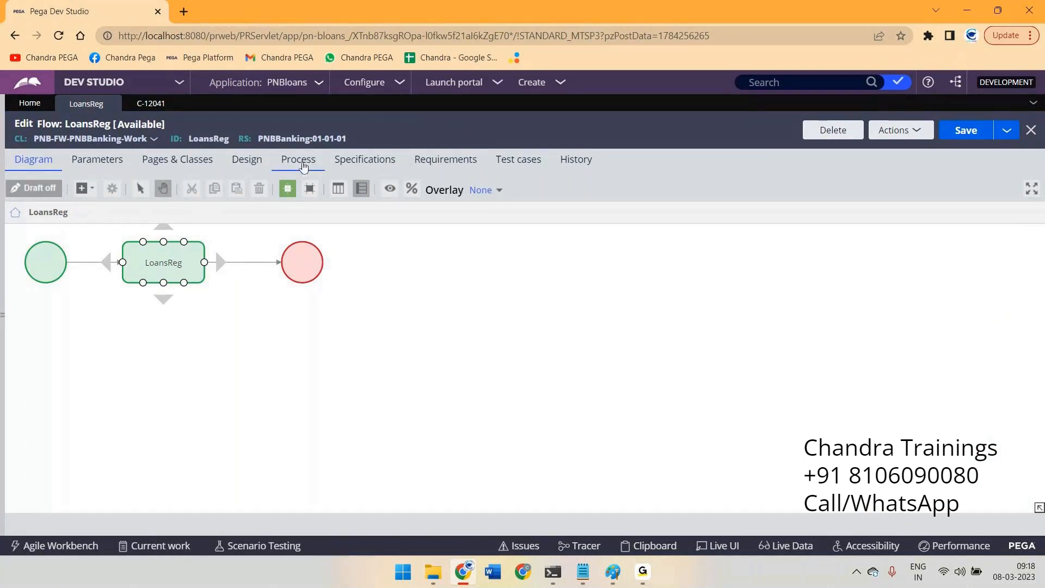
click(298, 160)
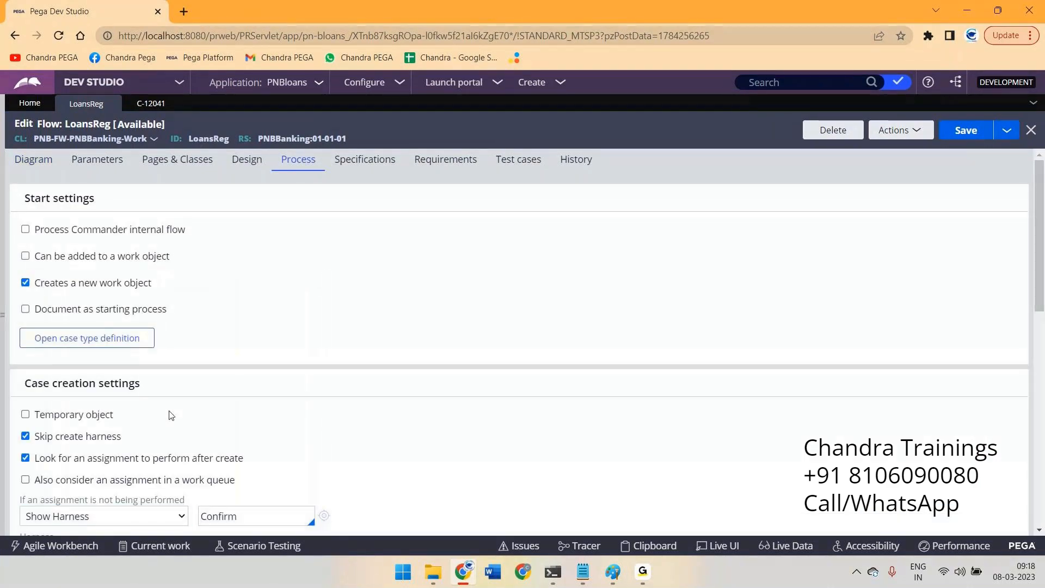
click(25, 283)
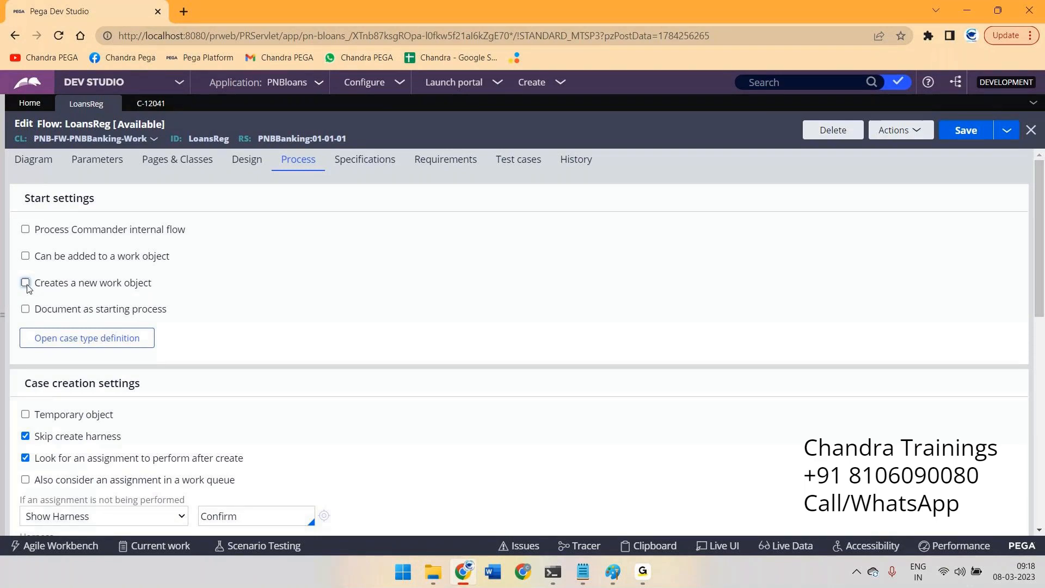
click(967, 129)
click(28, 160)
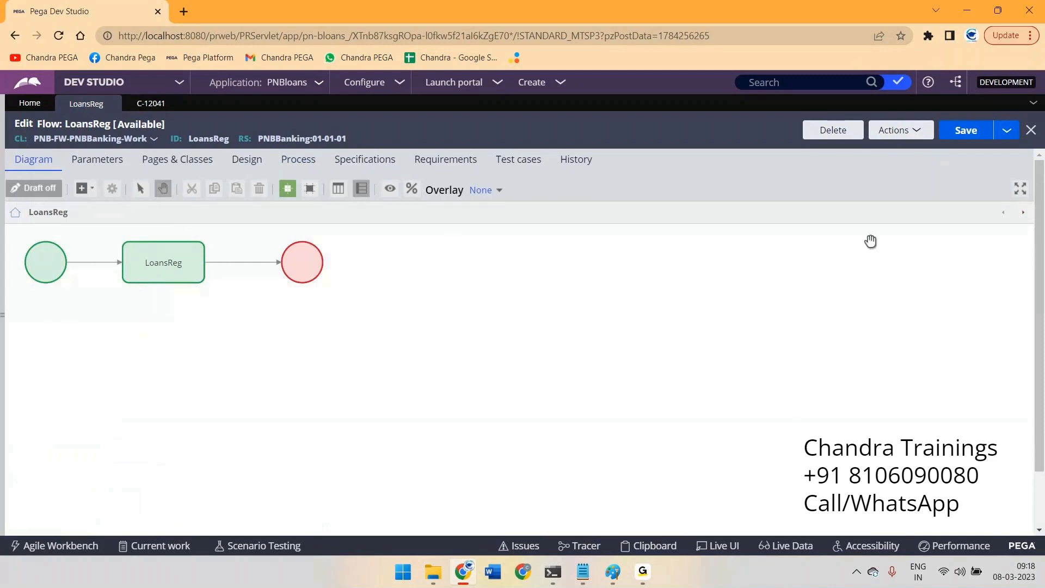
click(899, 130)
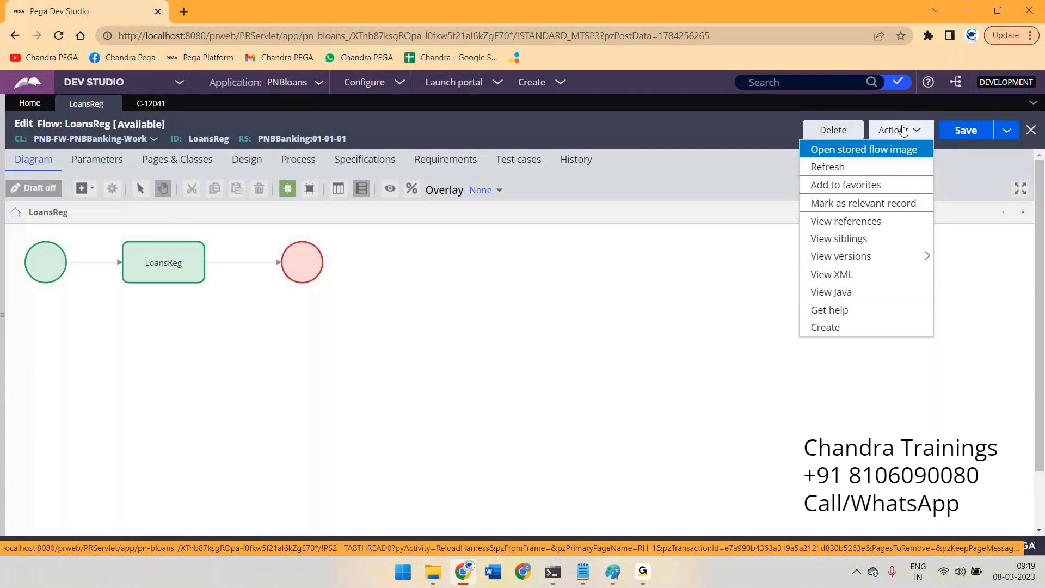
Step: Re-enable "Creates a new work object" for the LoansReg flow, save it, and check whether the Run action is available
click(298, 159)
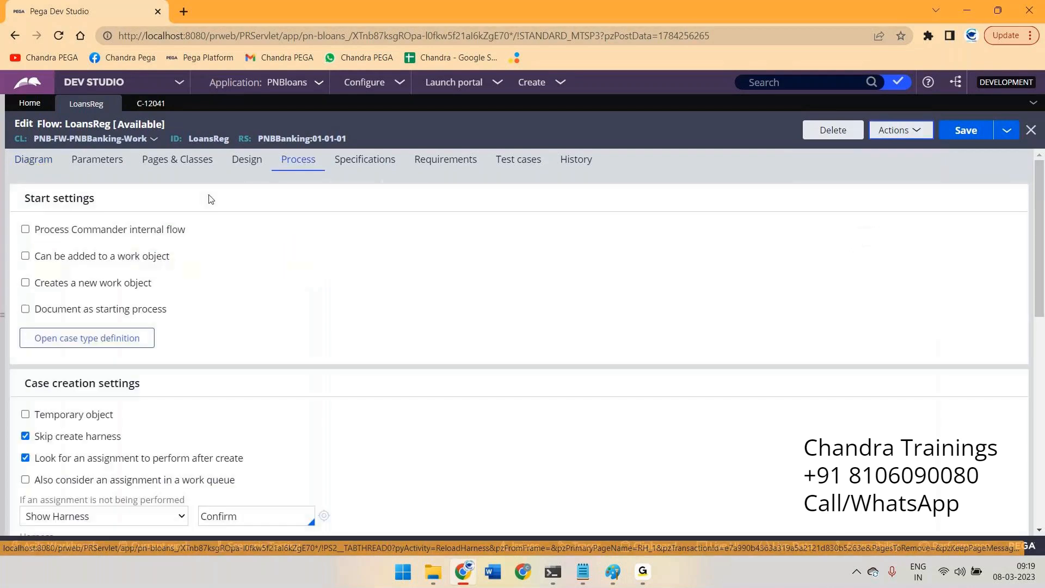
click(26, 283)
click(973, 134)
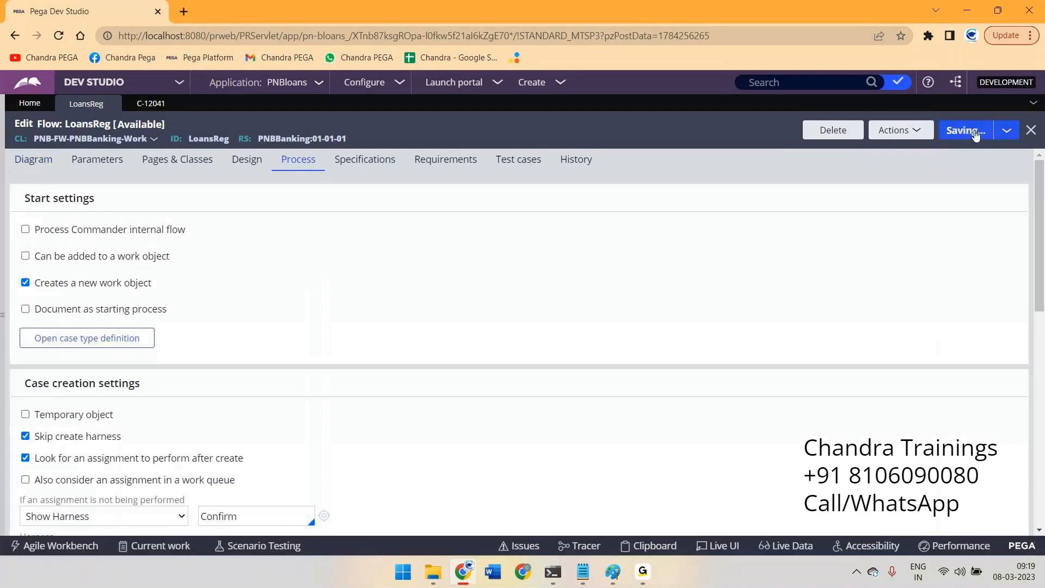
click(899, 130)
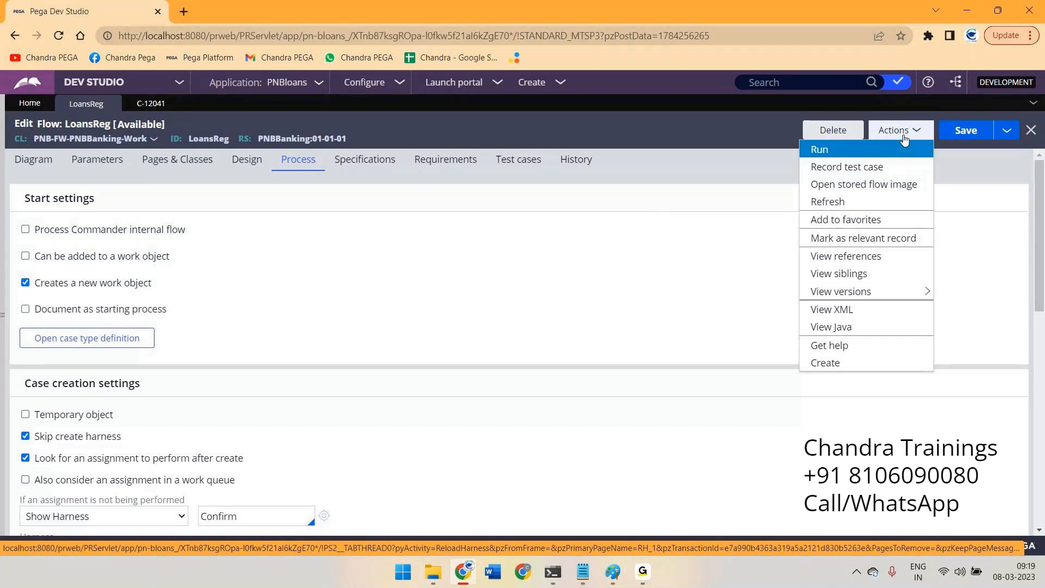
click(901, 132)
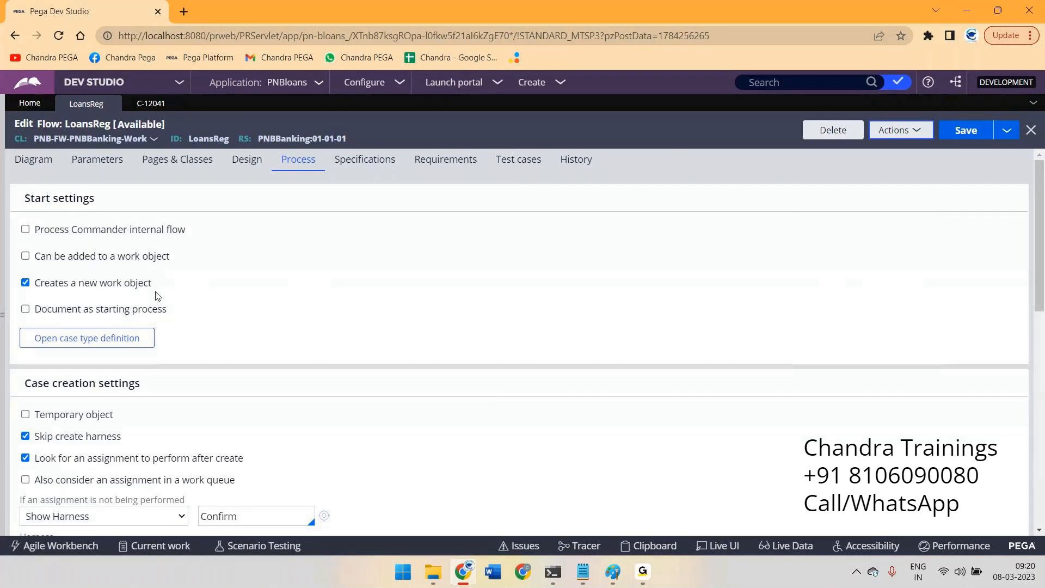
click(36, 159)
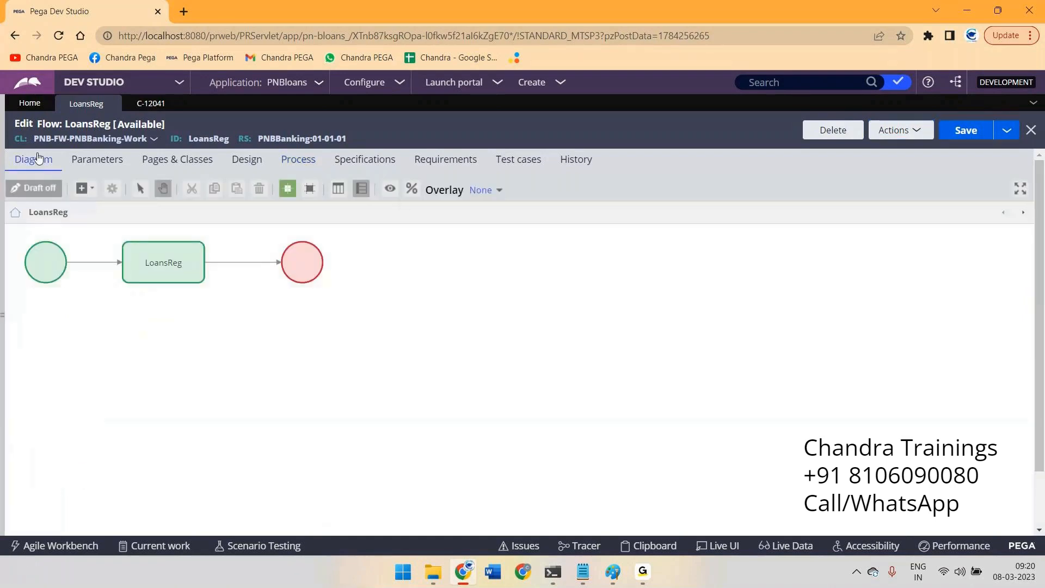
click(41, 104)
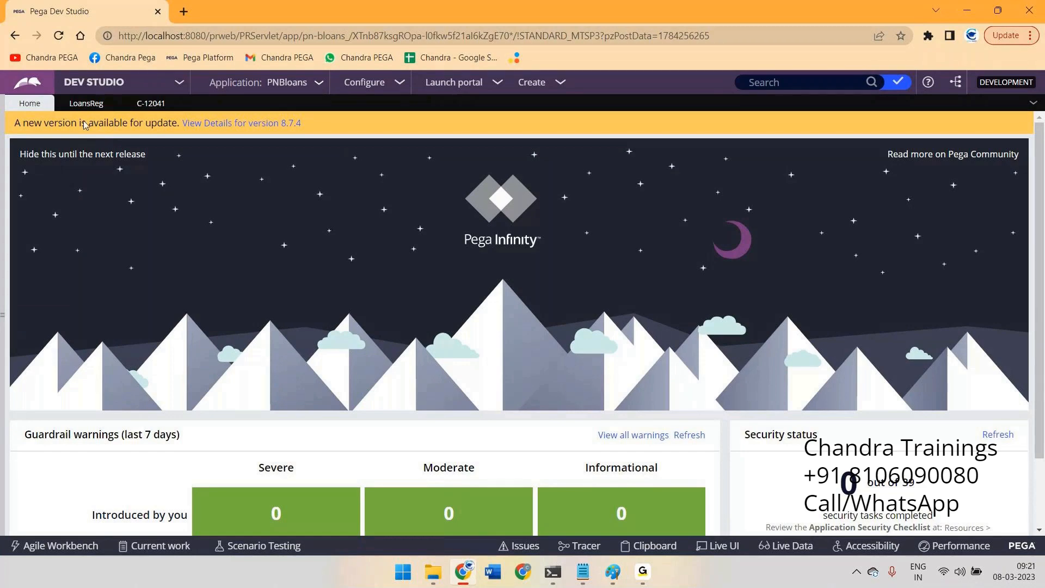
click(642, 572)
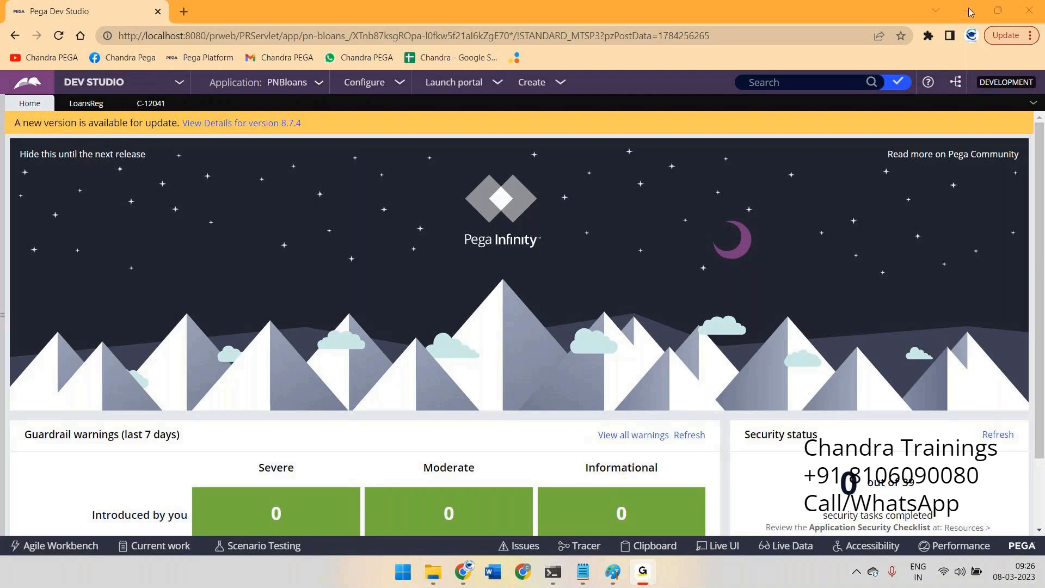
Step: Move the end shape in the LoansReg flow diagram farther away from the LoansReg shape along the same line
click(87, 103)
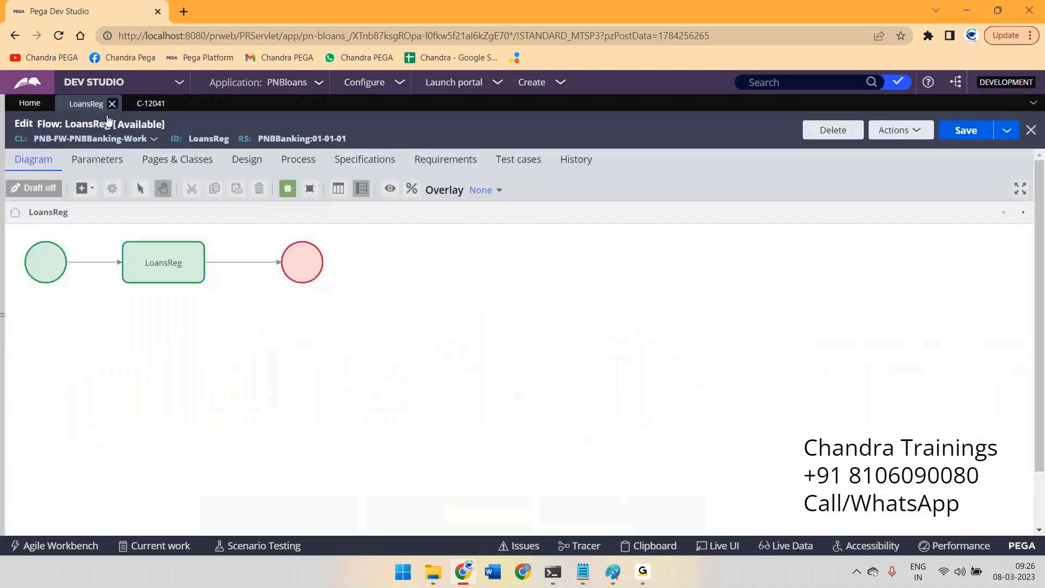
double_click(224, 138)
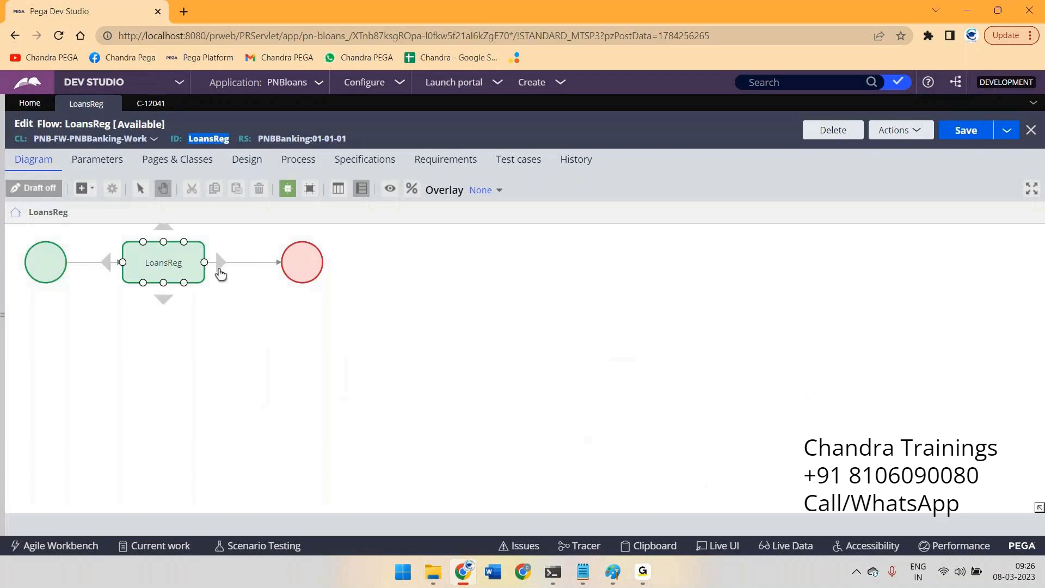
drag(315, 264, 427, 264)
click(201, 257)
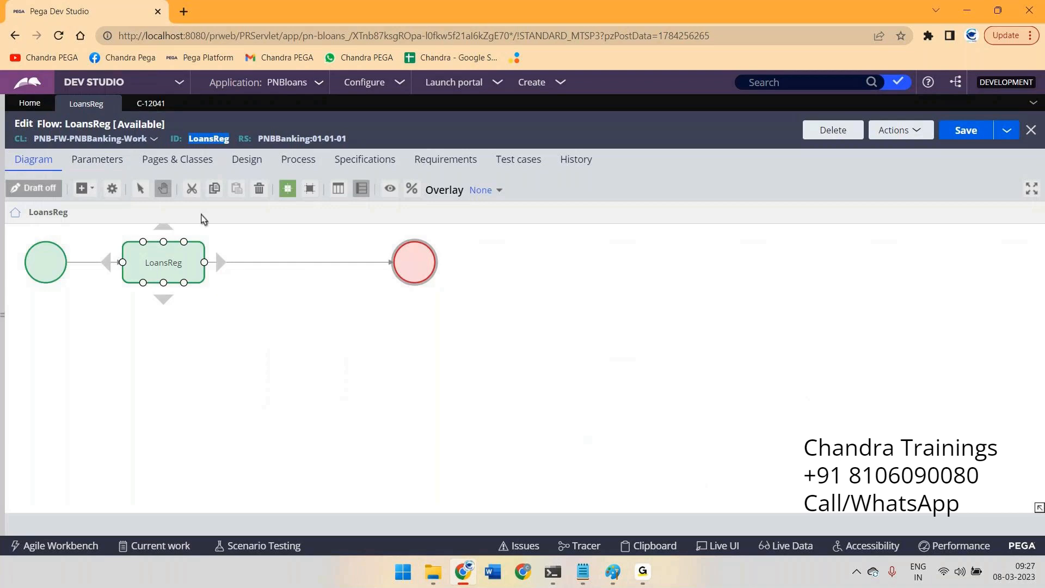
Step: Review the "Creates a new work object" start setting and the LoansReg flow diagram
click(305, 169)
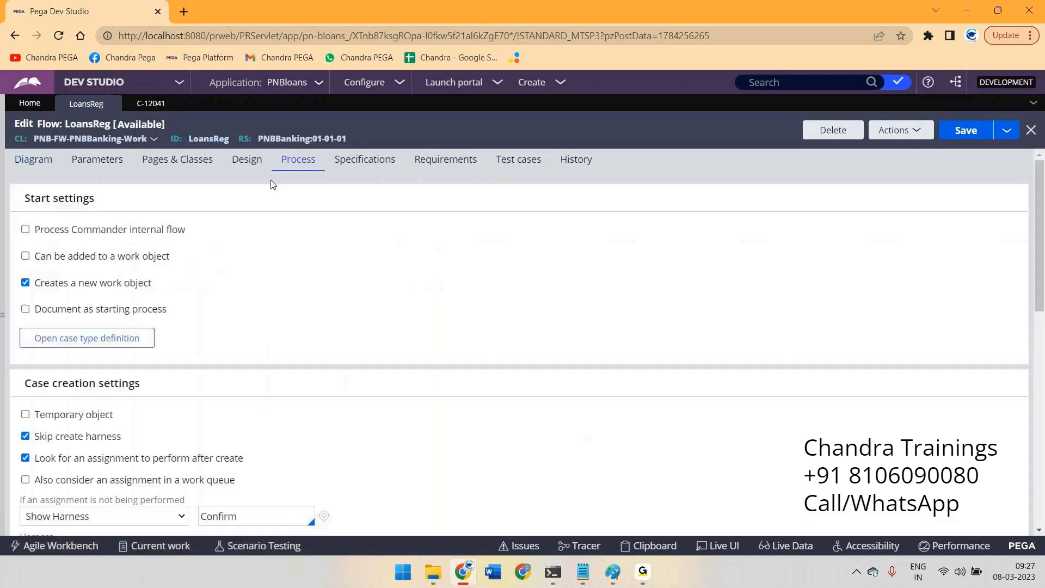
drag(64, 287, 167, 294)
click(65, 292)
click(33, 159)
double_click(203, 140)
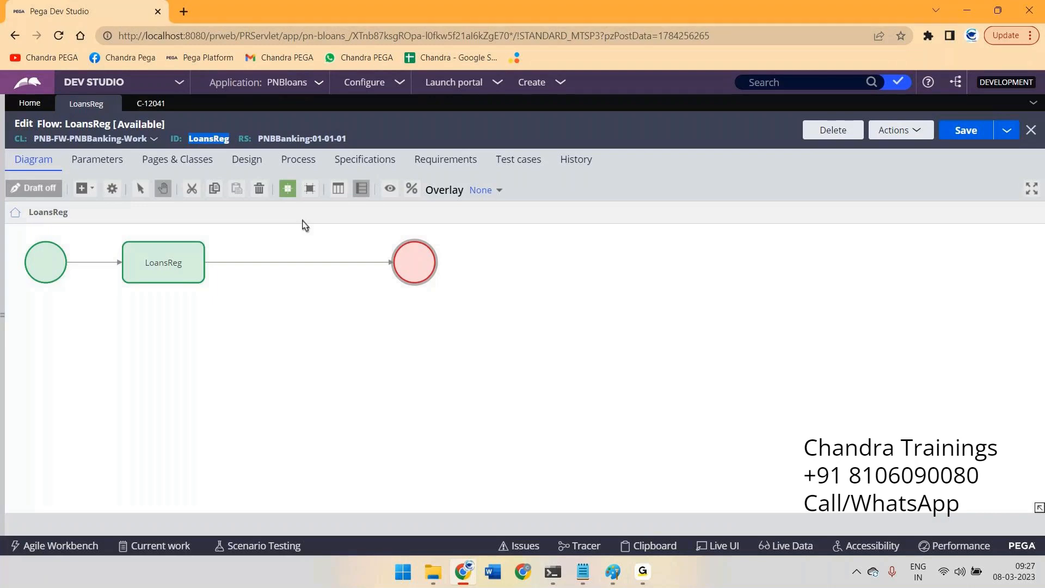
Step: Disable "Creates a new work object" for the LoansReg flow without saving, and check which actions the record offers
click(300, 162)
click(26, 283)
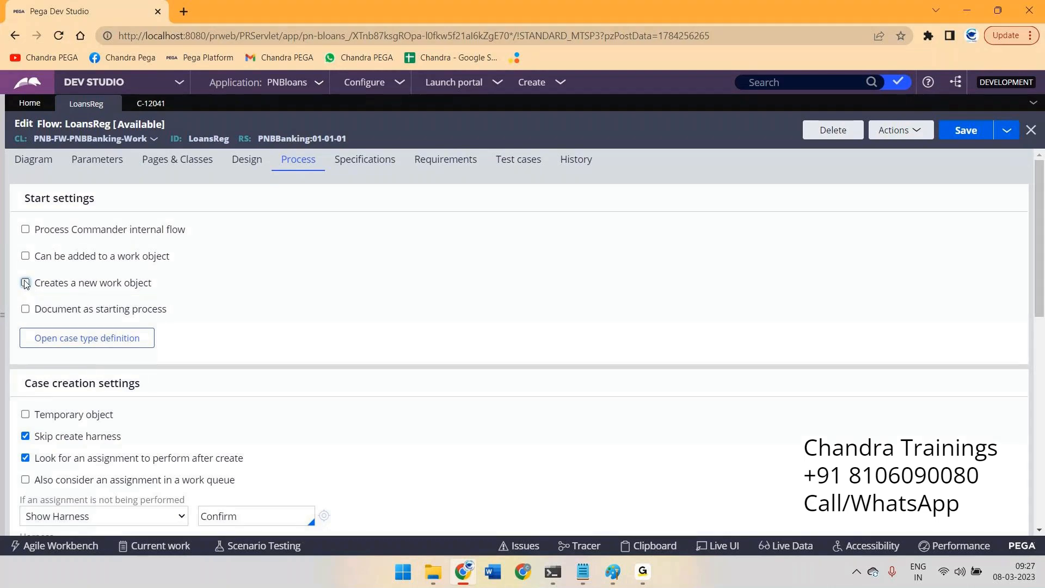
double_click(209, 139)
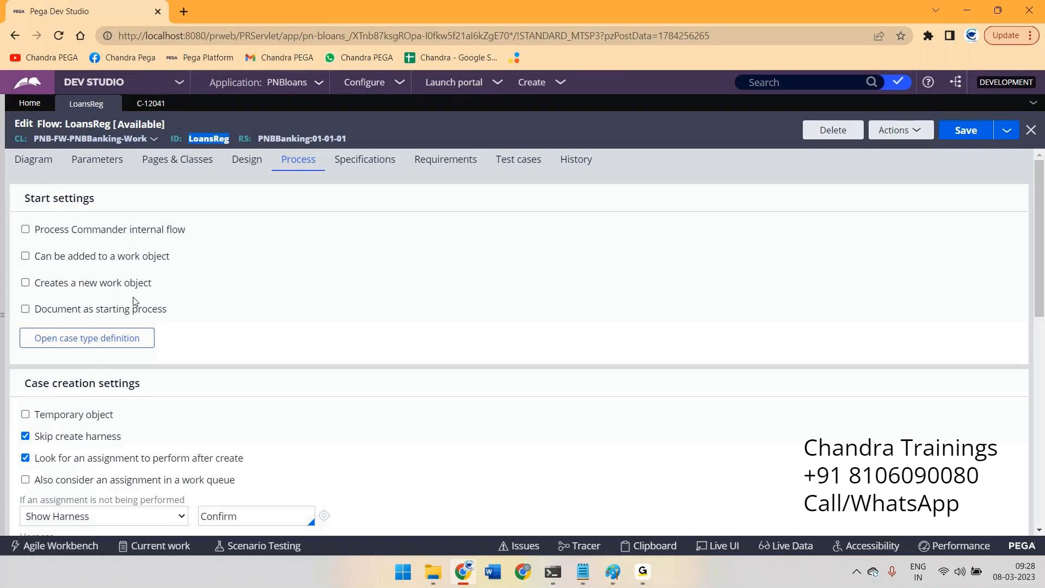
drag(55, 282, 152, 283)
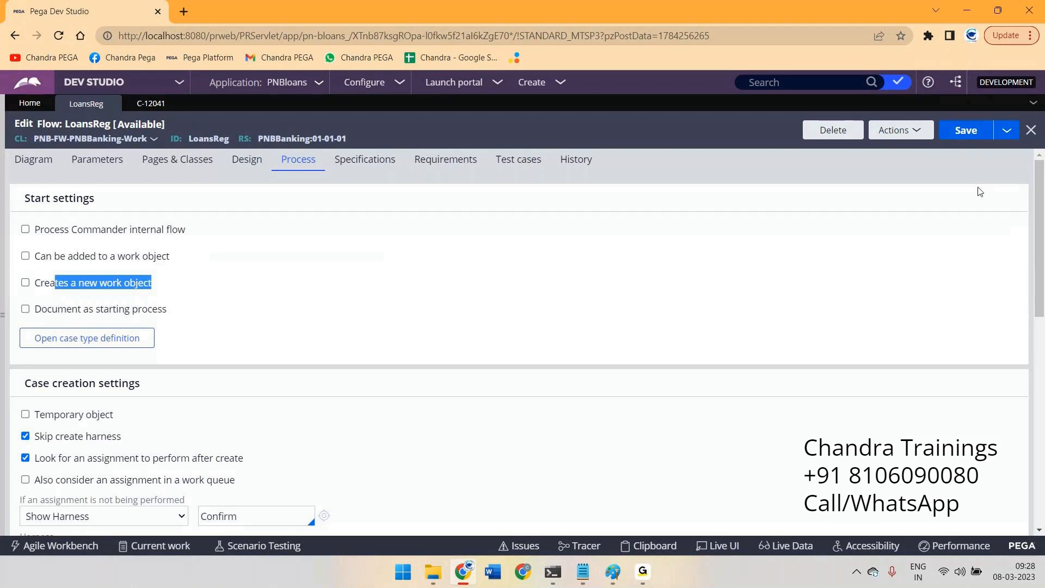
click(903, 130)
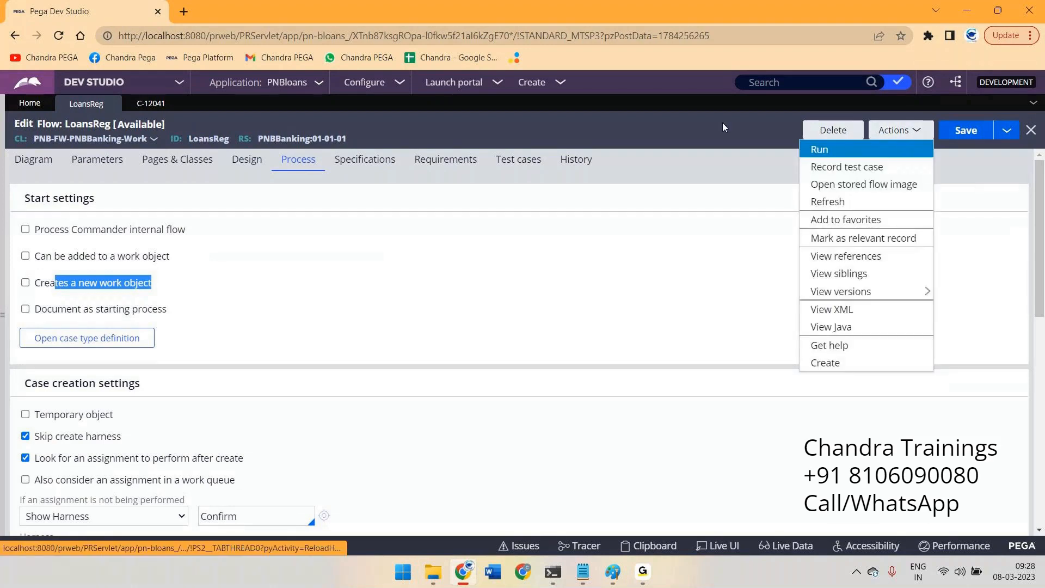
click(687, 116)
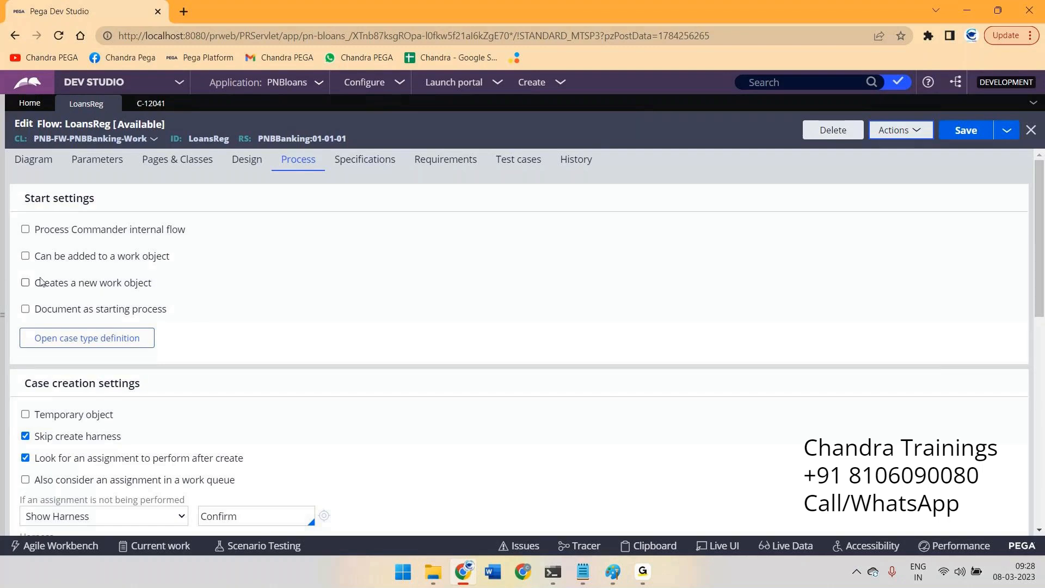
drag(33, 283, 172, 294)
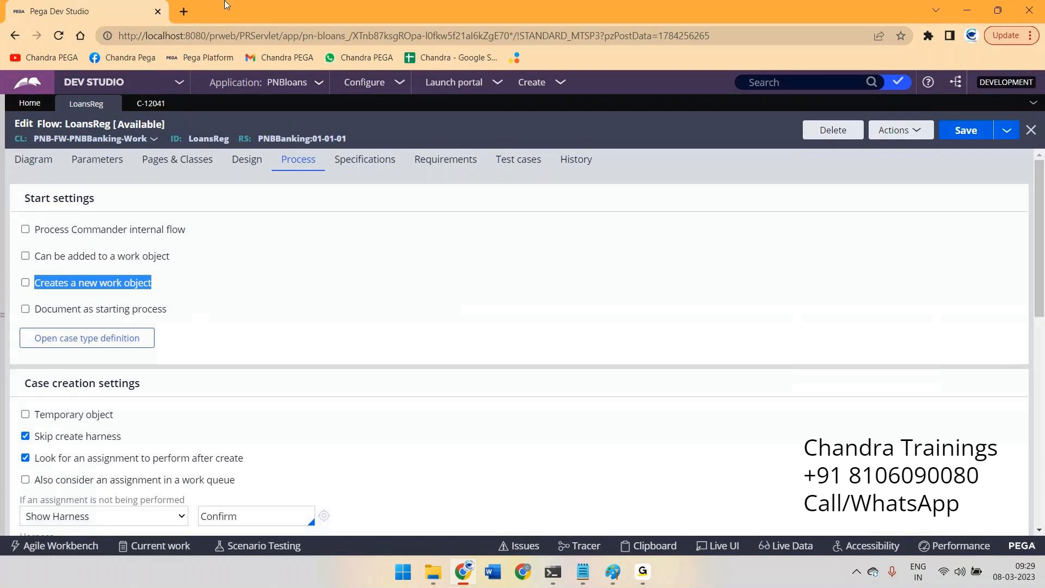
double_click(207, 139)
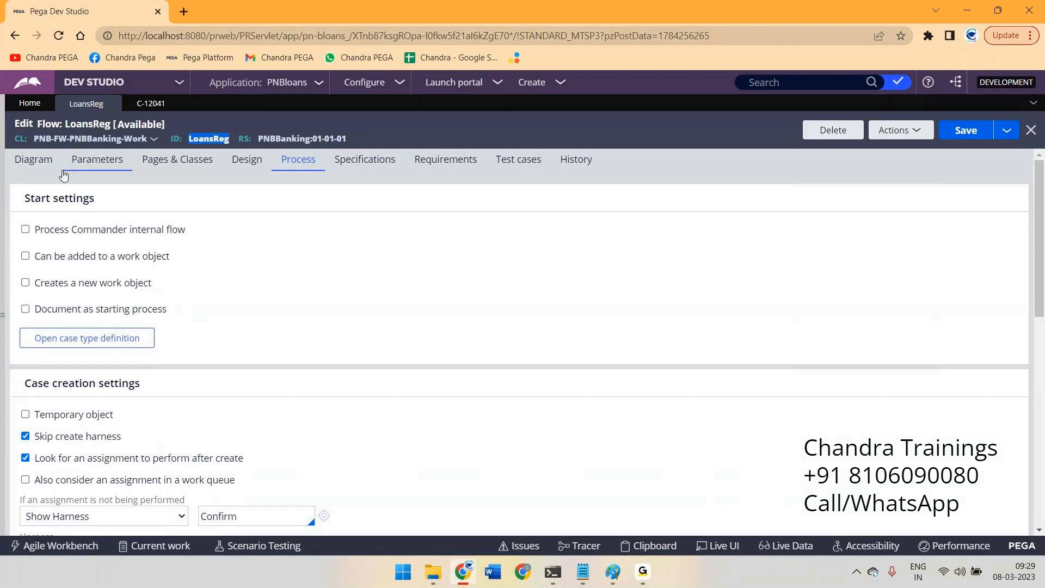
Step: Re-enable "Creates a new work object", save the LoansReg flow, and check its available actions
click(25, 282)
click(950, 132)
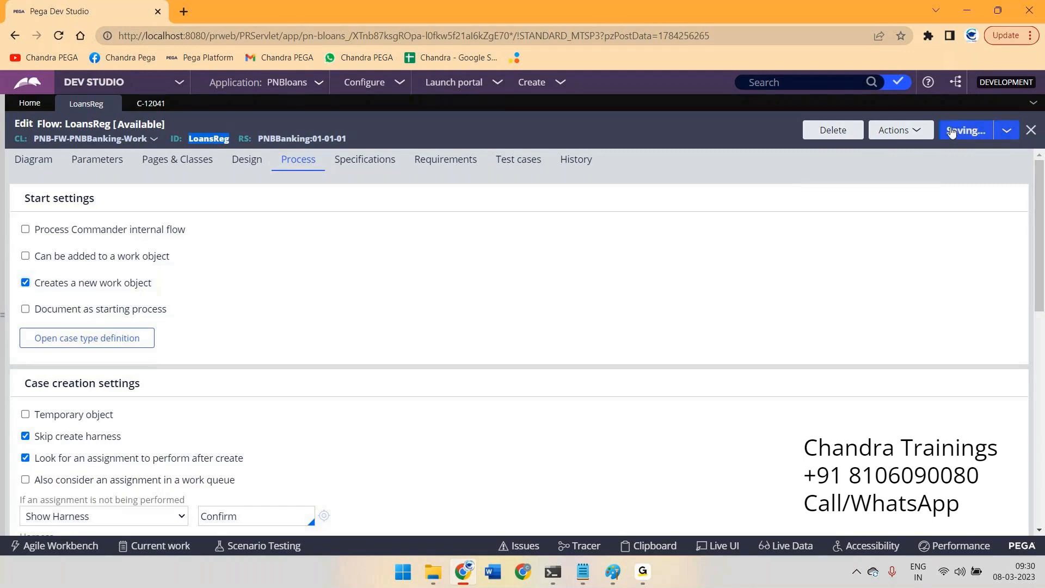
click(916, 133)
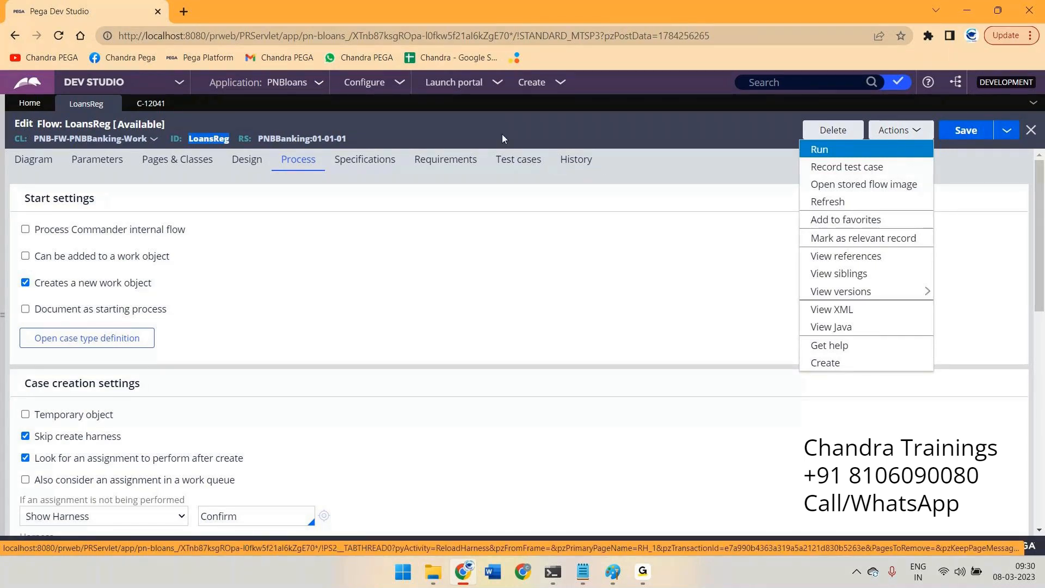
Step: Set the work parties to Default in the LoansReg flow's case creation settings and save the record
scroll(467, 314, down, 3)
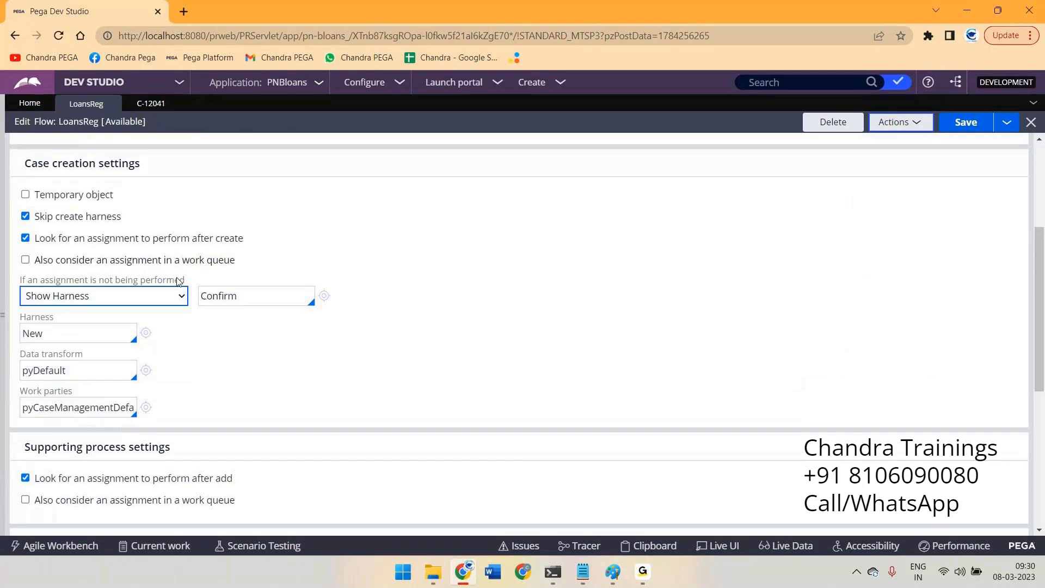
scroll(182, 280, up, 4)
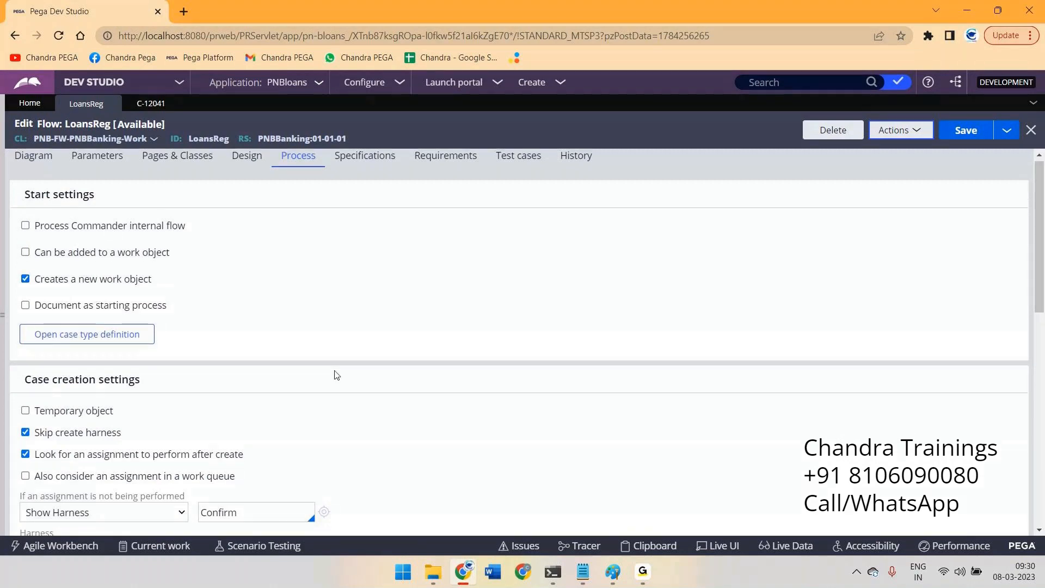
scroll(327, 374, down, 1)
scroll(326, 375, down, 3)
double_click(63, 338)
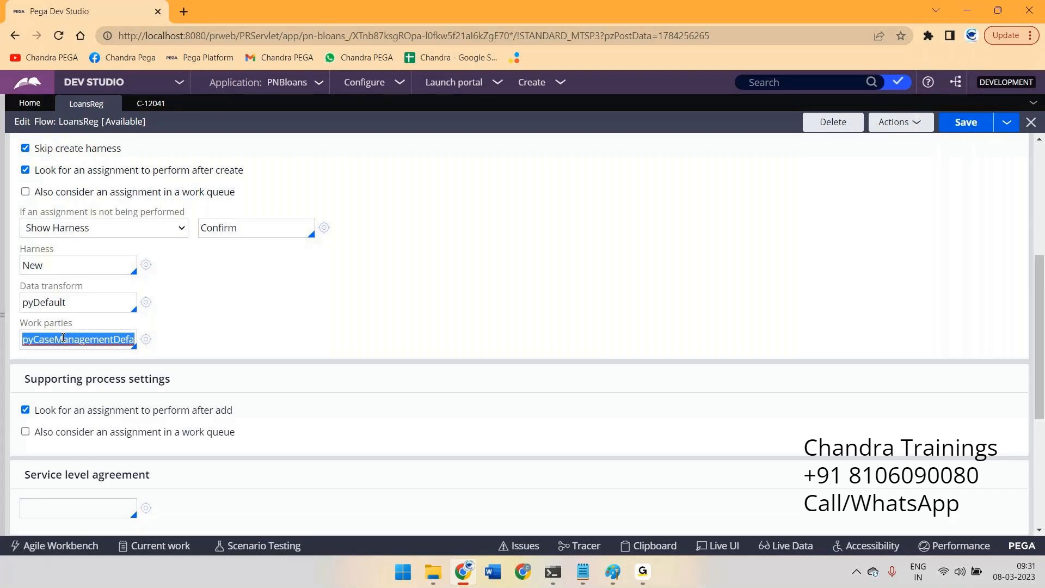
key(BackSpace)
key(Down)
key(Return)
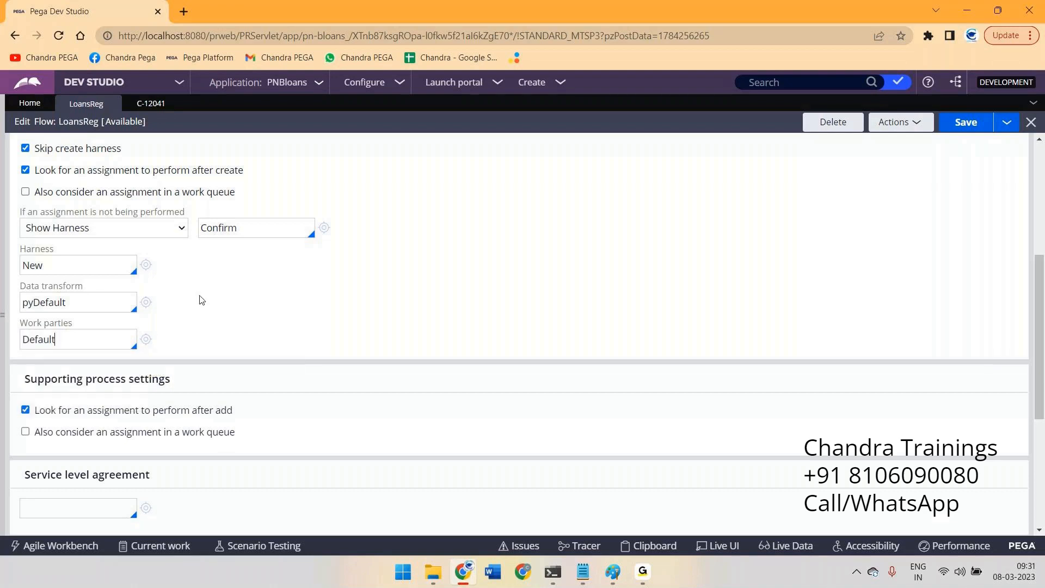
click(973, 121)
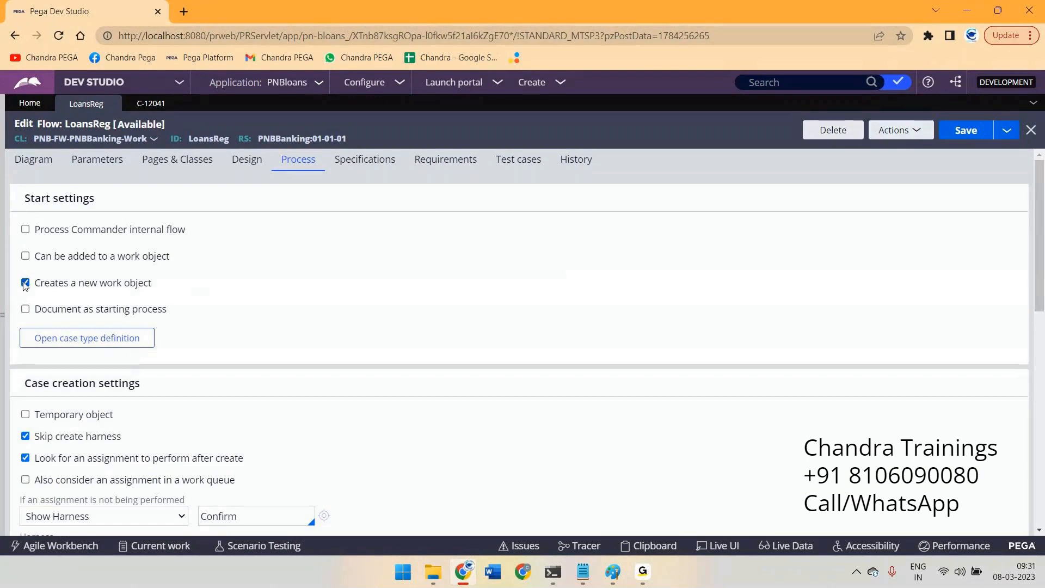
Step: Run the LoansReg flow and review the participant field messages on the new case form
click(895, 130)
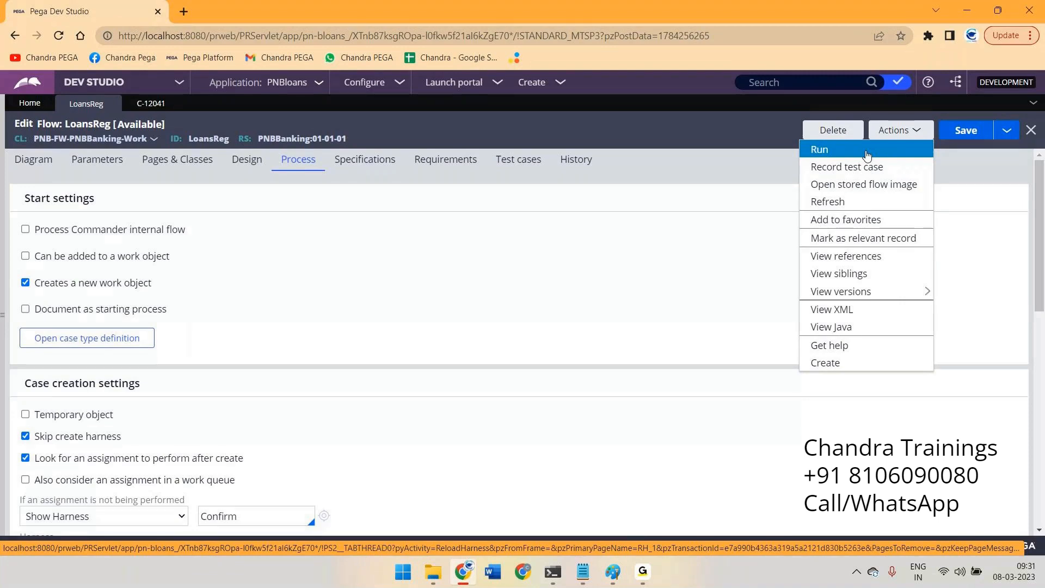
click(867, 154)
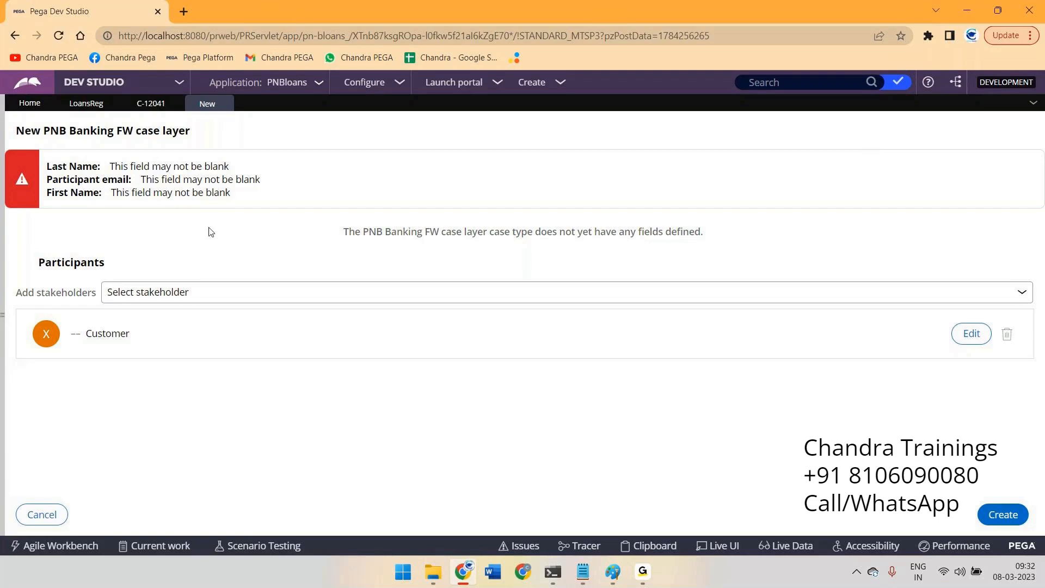
drag(96, 179, 222, 166)
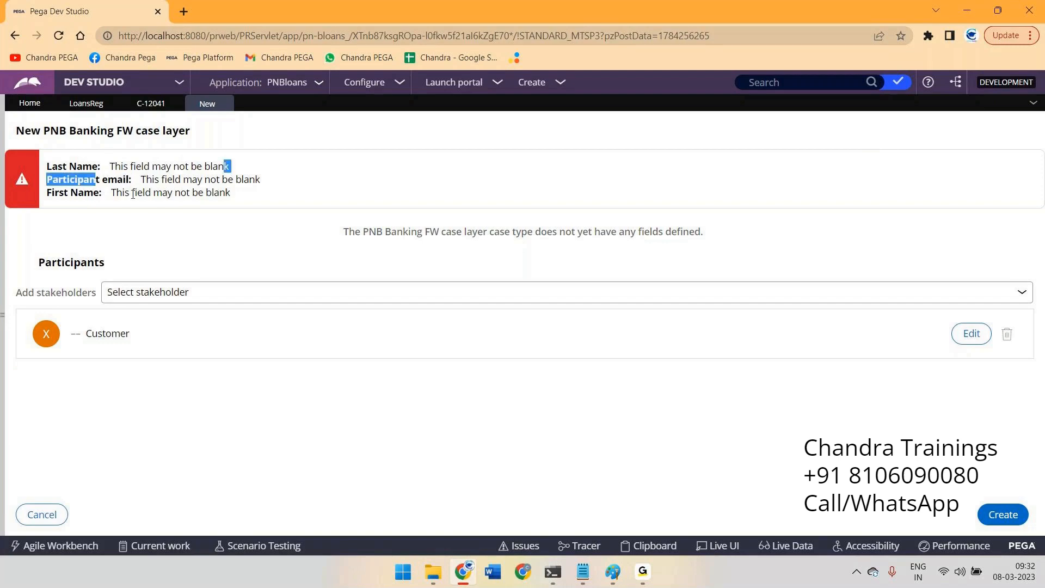
drag(129, 192, 191, 195)
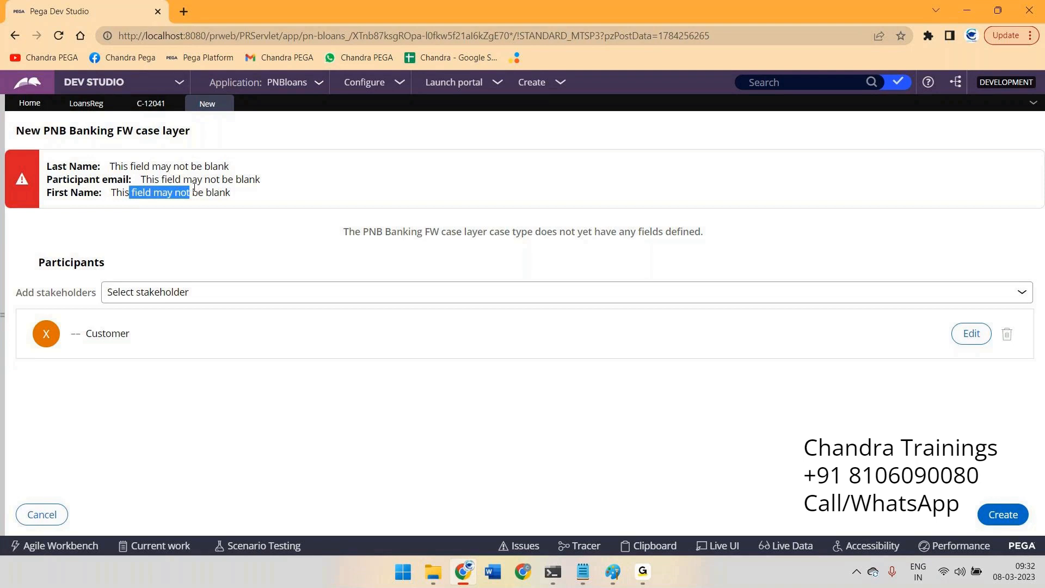
click(268, 226)
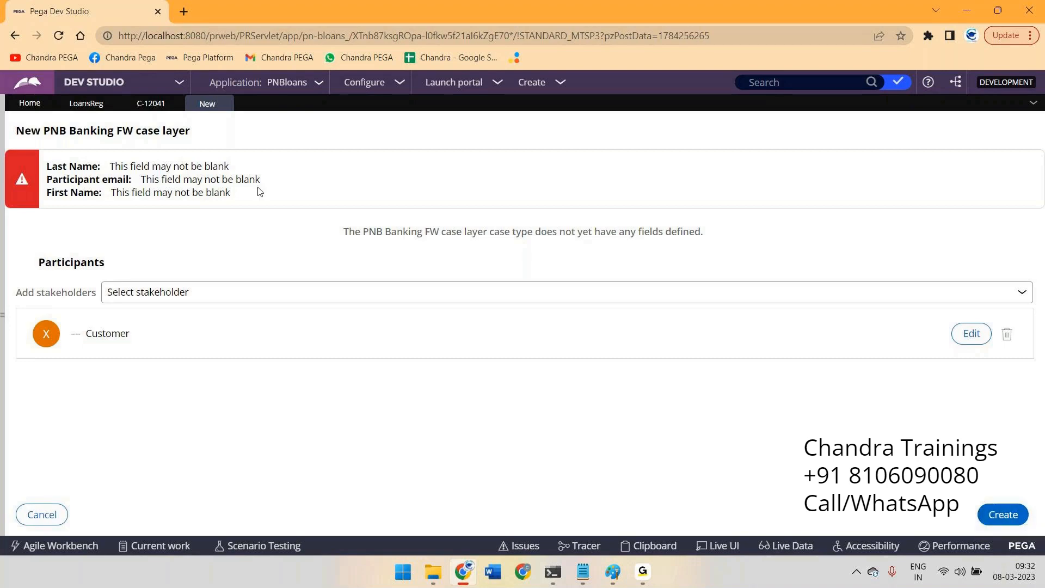
Step: Compare the new case form with the earlier test case's form, and try to create the new case
click(147, 102)
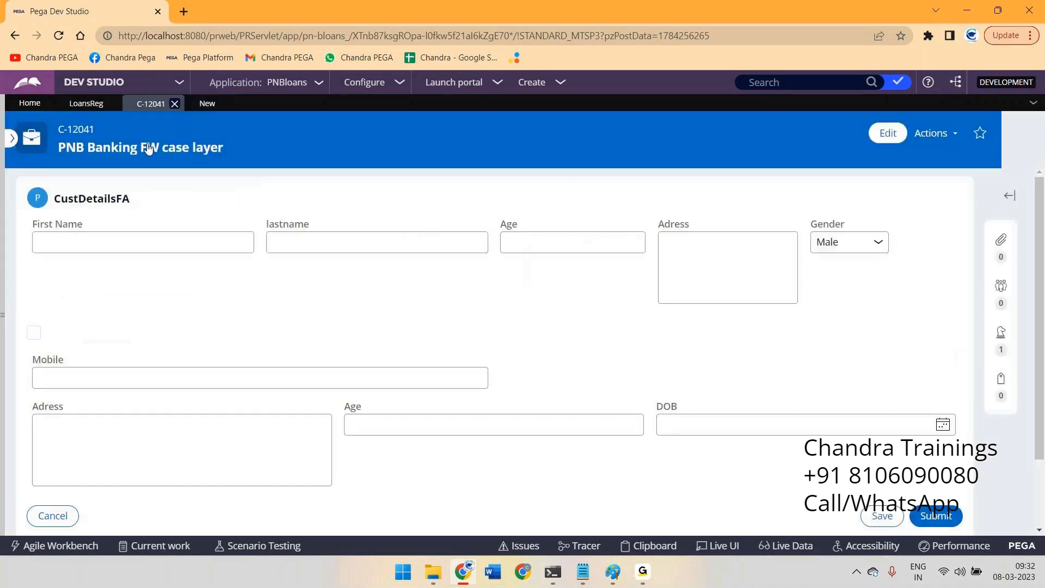
click(205, 104)
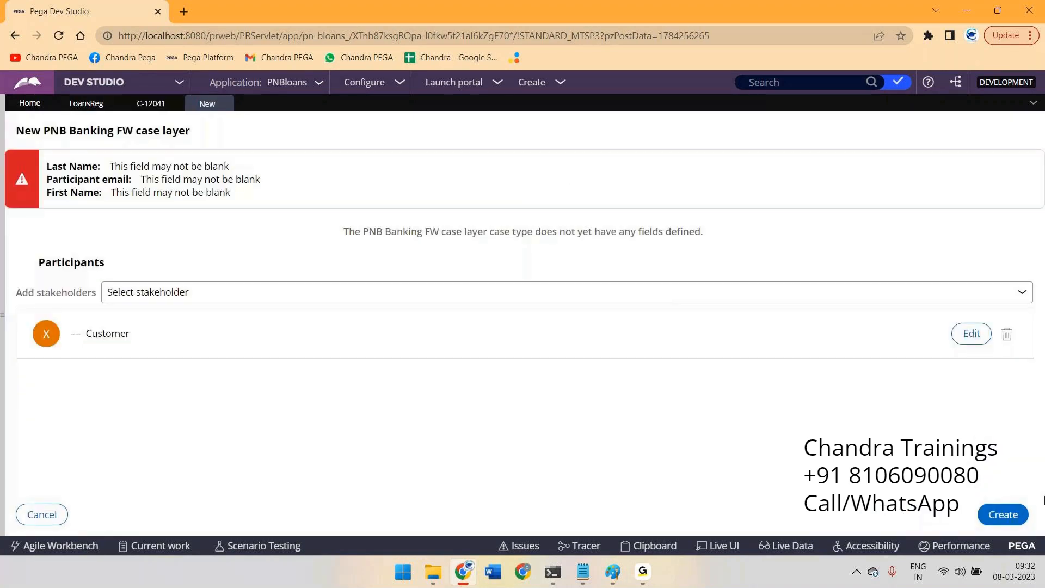
click(997, 516)
click(151, 103)
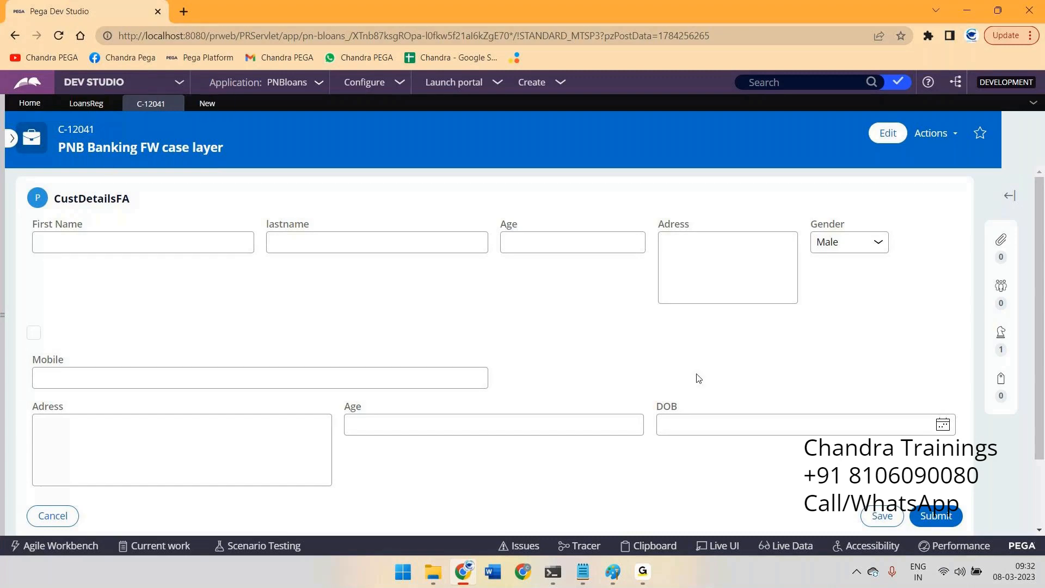
click(205, 106)
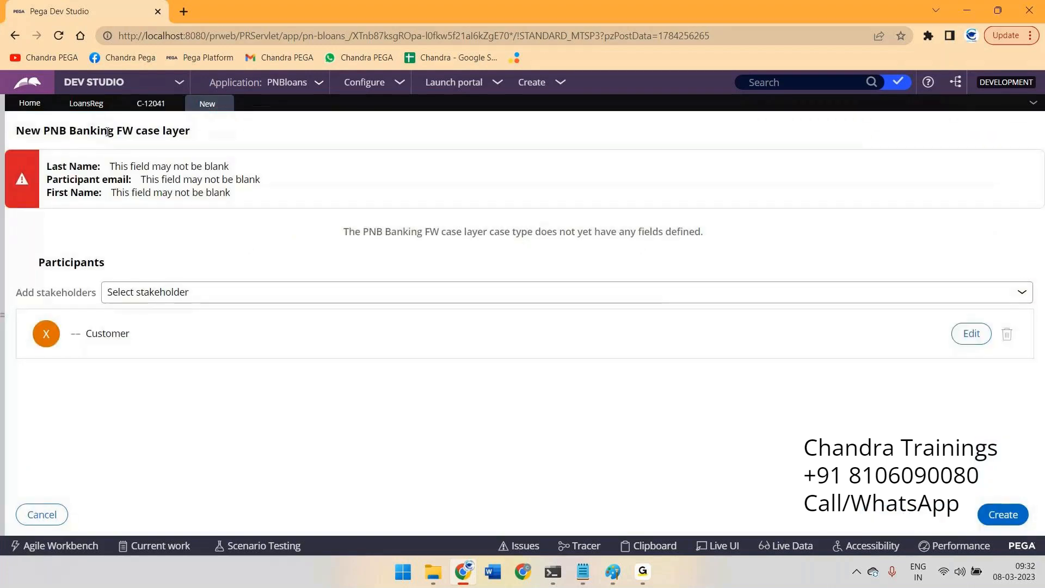
Step: Set the LoansReg flow's work parties to pyCaseManagementDefault and save the record
click(78, 105)
scroll(69, 449, down, 3)
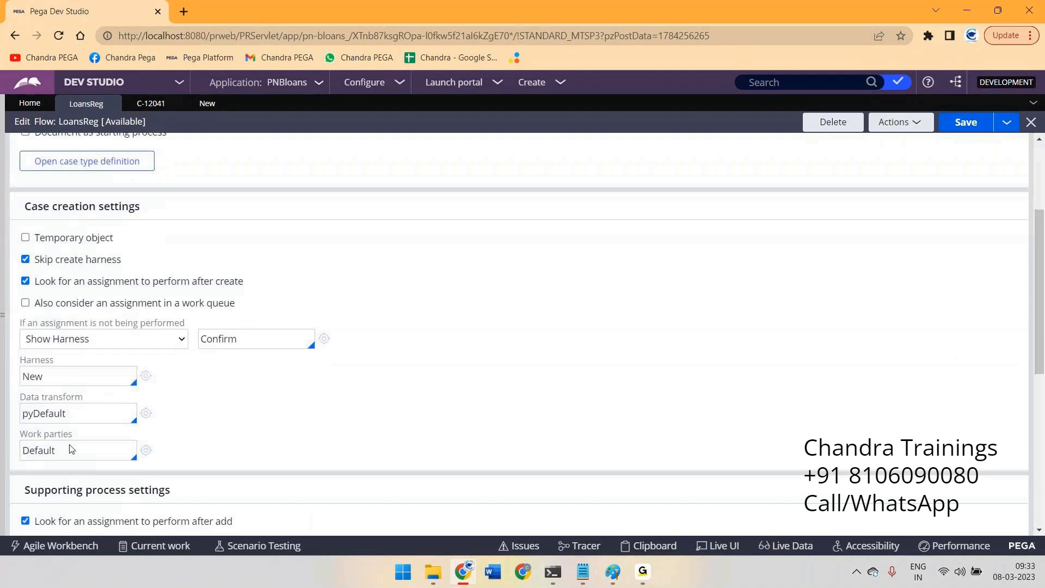
scroll(70, 449, down, 1)
double_click(47, 406)
key(BackSpace)
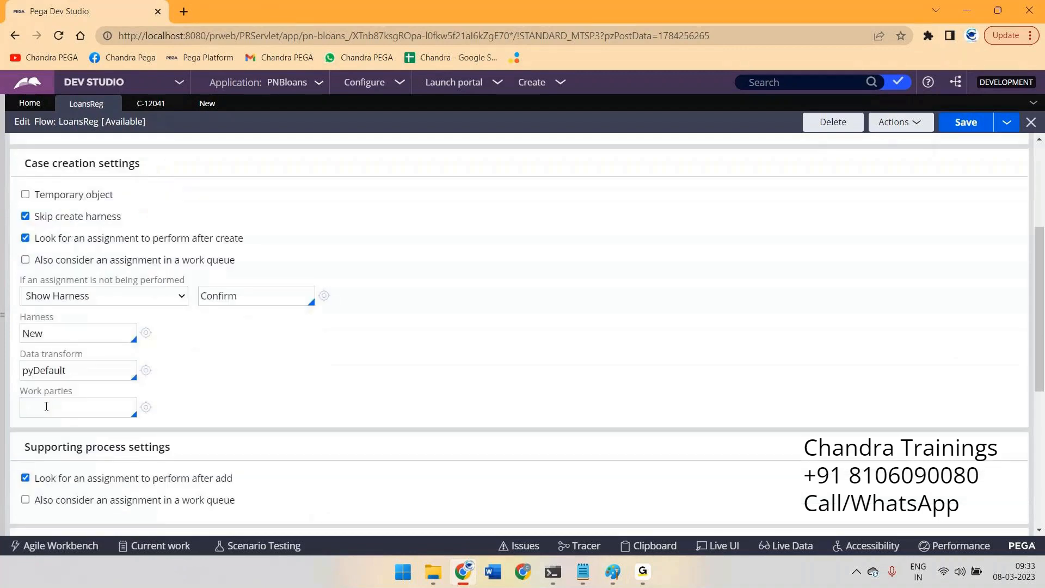
click(46, 406)
key(Down)
key(Down)
key(Return)
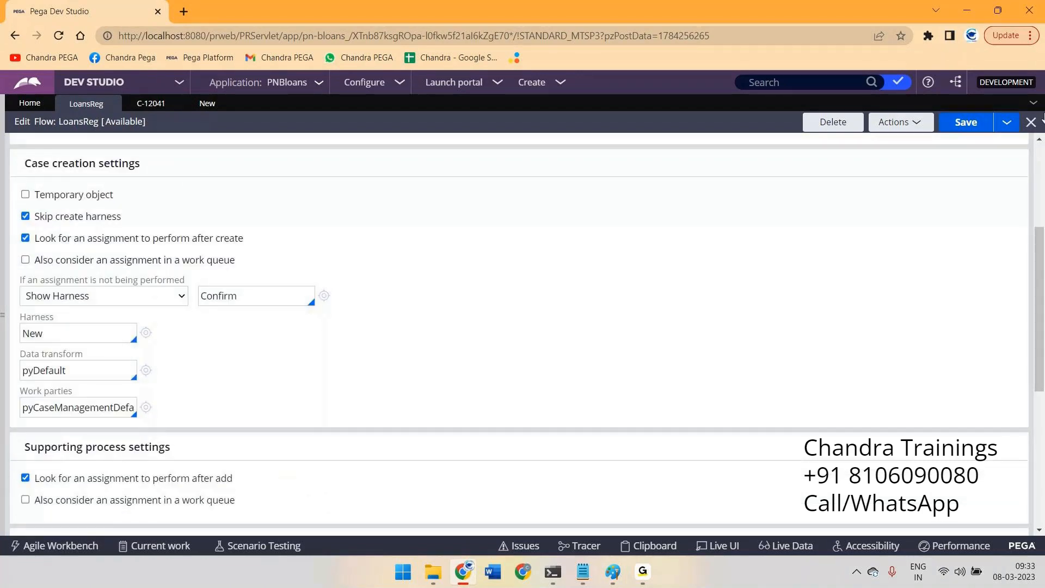
click(974, 127)
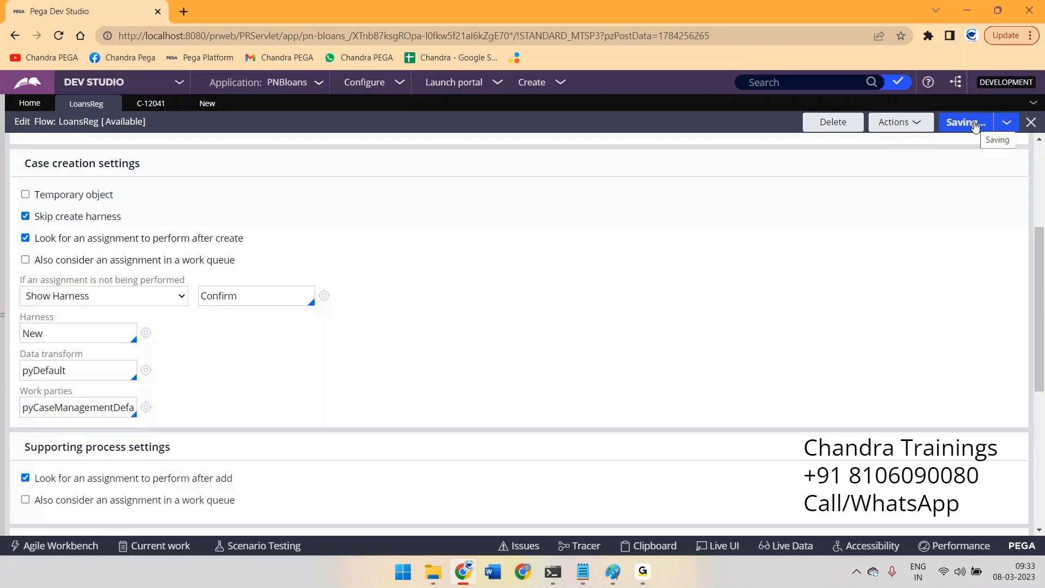
Step: Run the LoansReg flow with the pyCaseManagementDefault work parties, and collapse the new case's summary pane
click(916, 124)
click(915, 141)
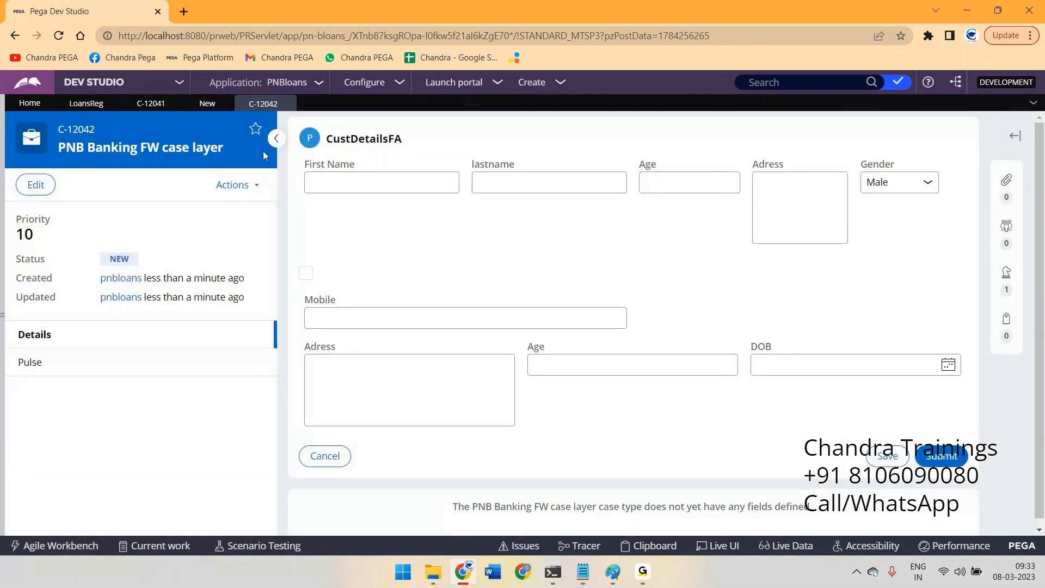
click(276, 139)
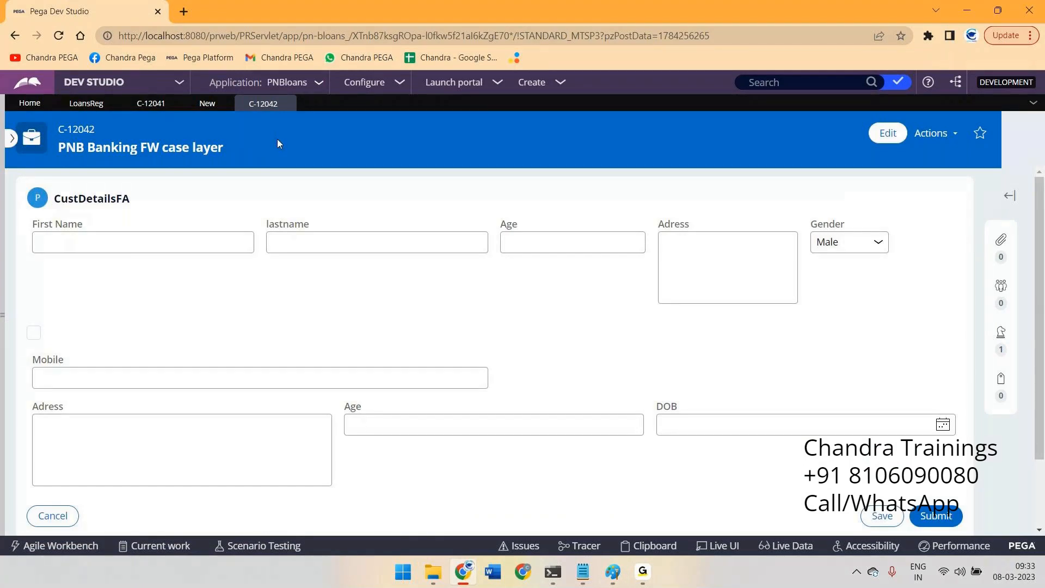
Step: Clear the LoansReg flow's work parties value to view its available options, and return to the new case form
click(86, 103)
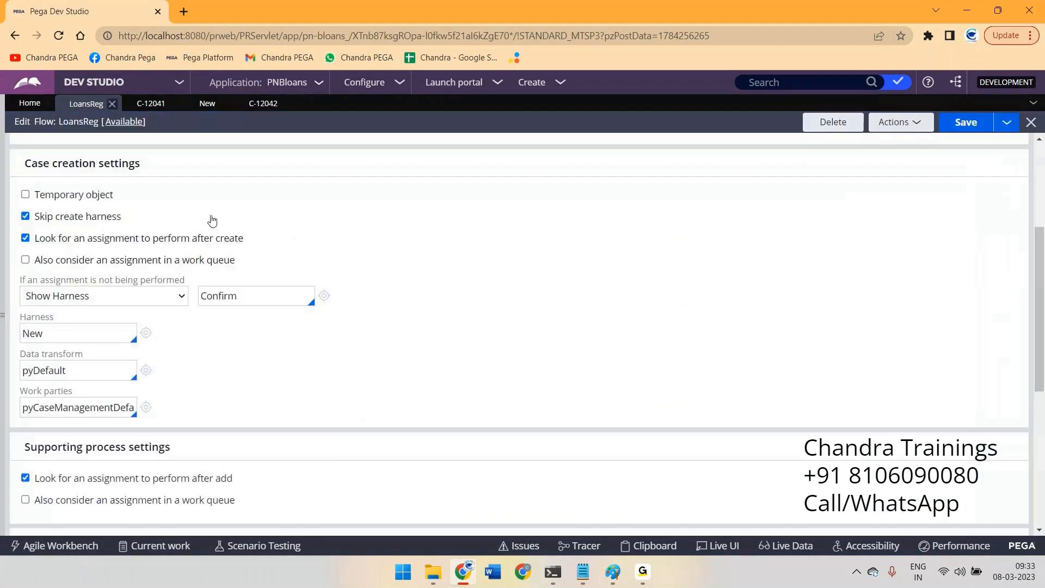
scroll(212, 221, down, 2)
double_click(66, 271)
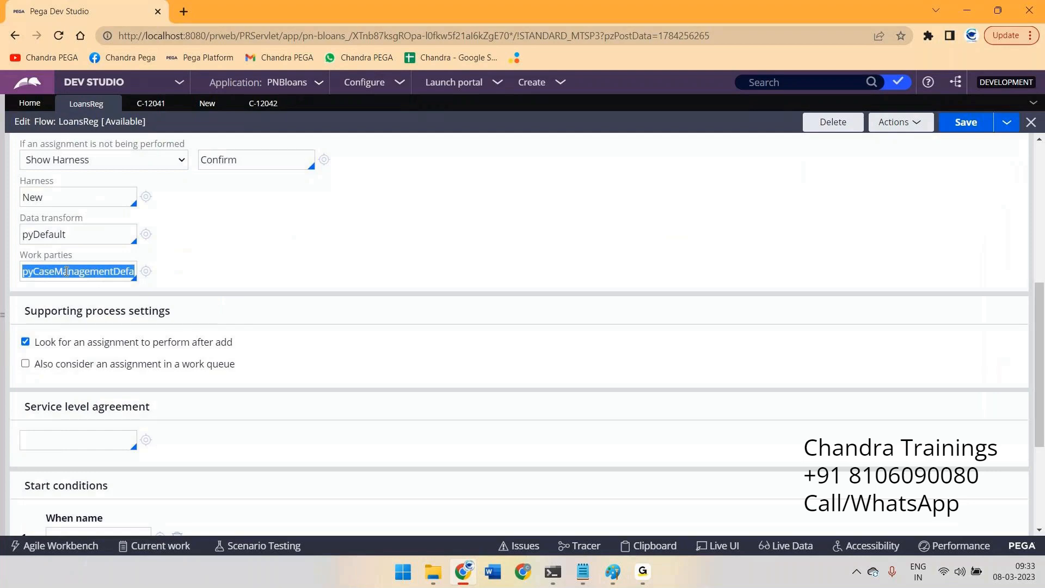
key(BackSpace)
click(67, 271)
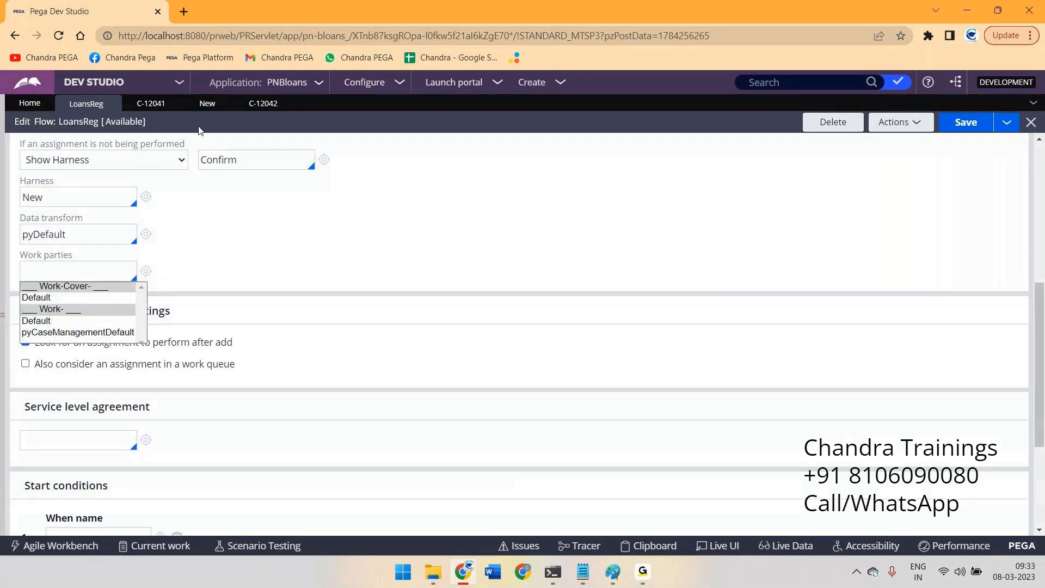
click(207, 104)
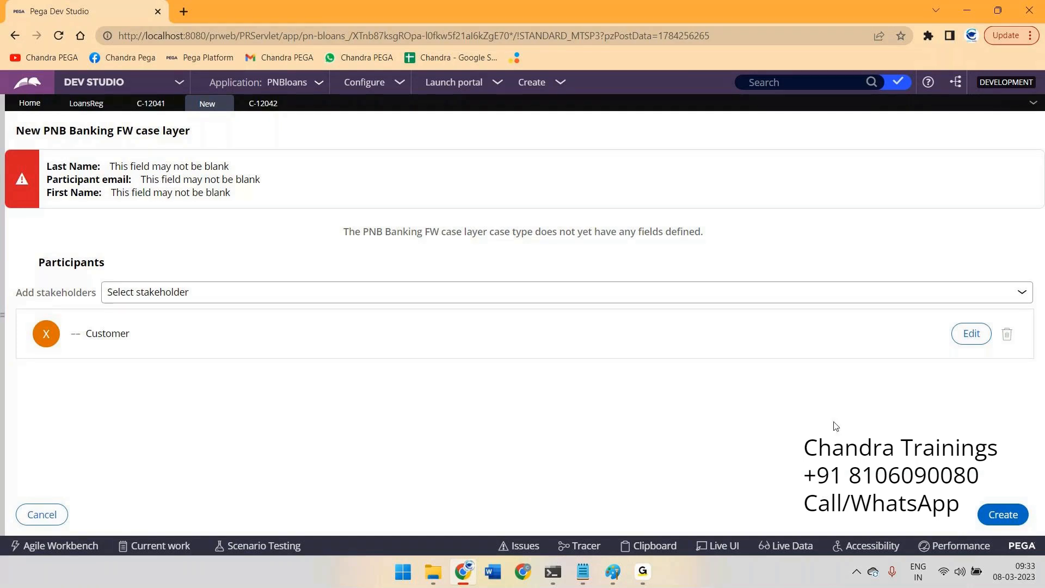
Step: Switch to Notepad and write two separated lines: "Default --> dummy --> 1st screen" and "pyCasemanaa--> 1st screen"
click(582, 571)
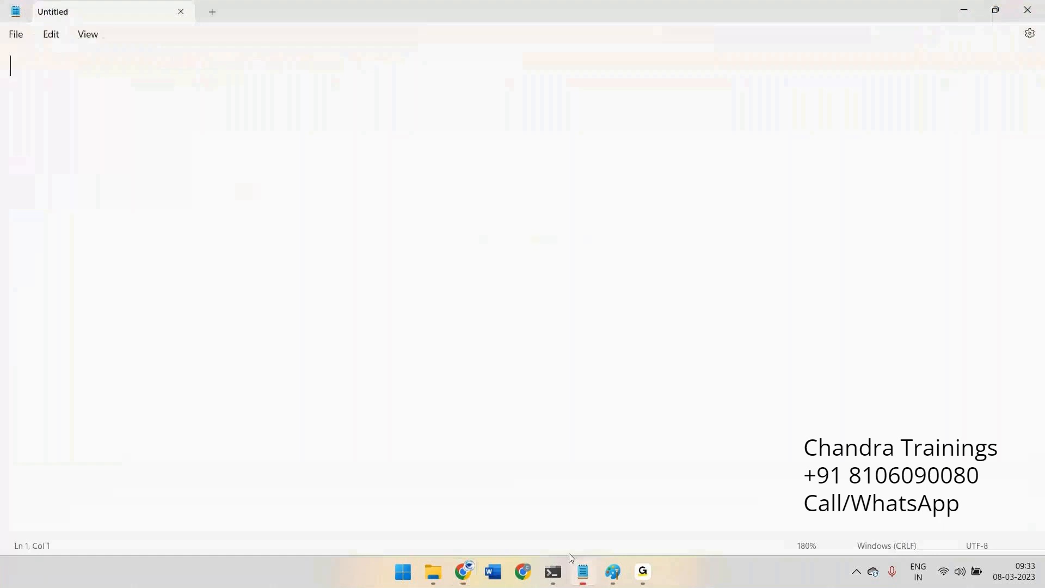
text(Default )
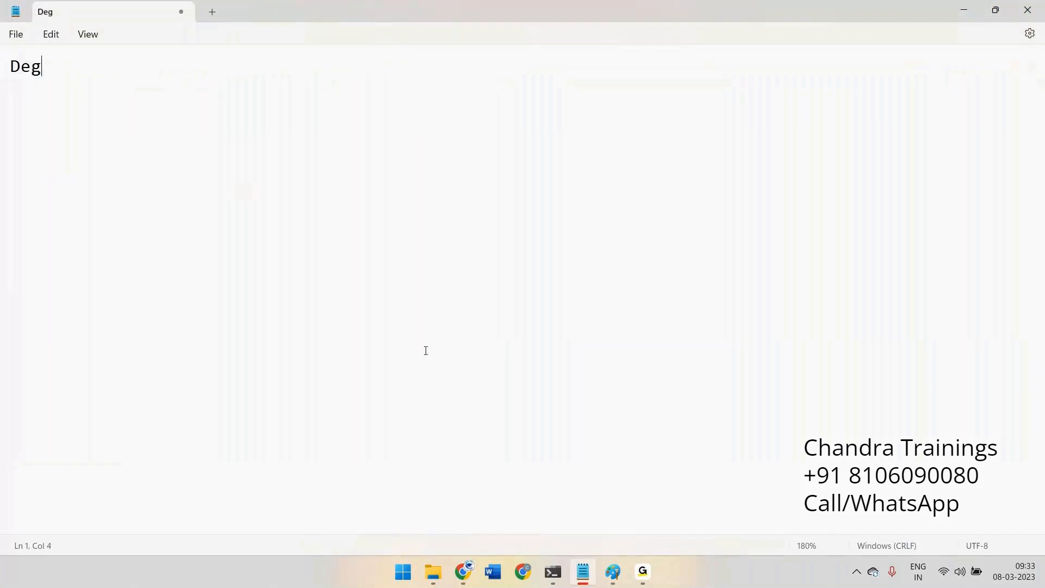
text(--> )
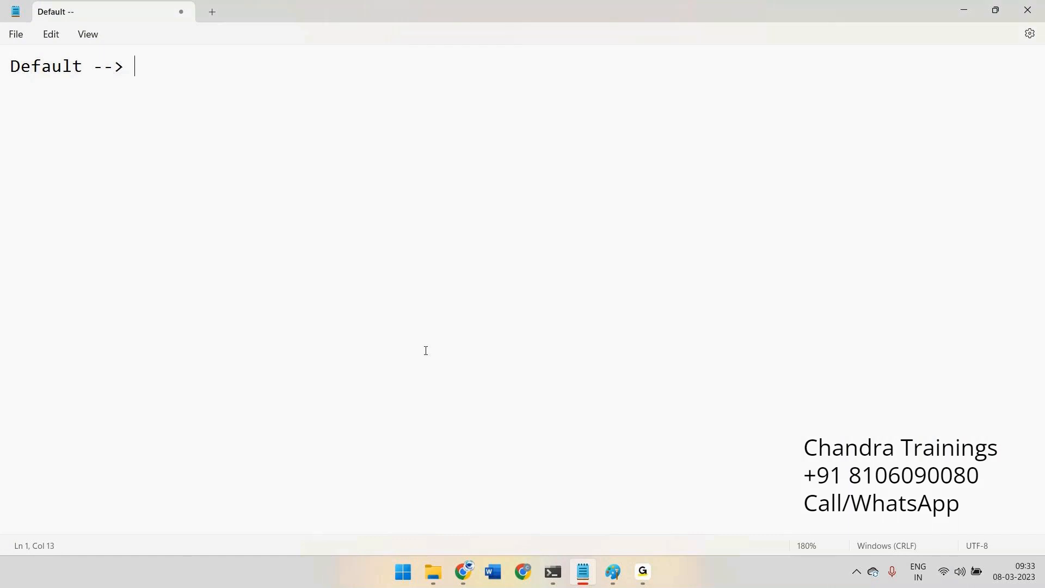
text(  dummy --> )
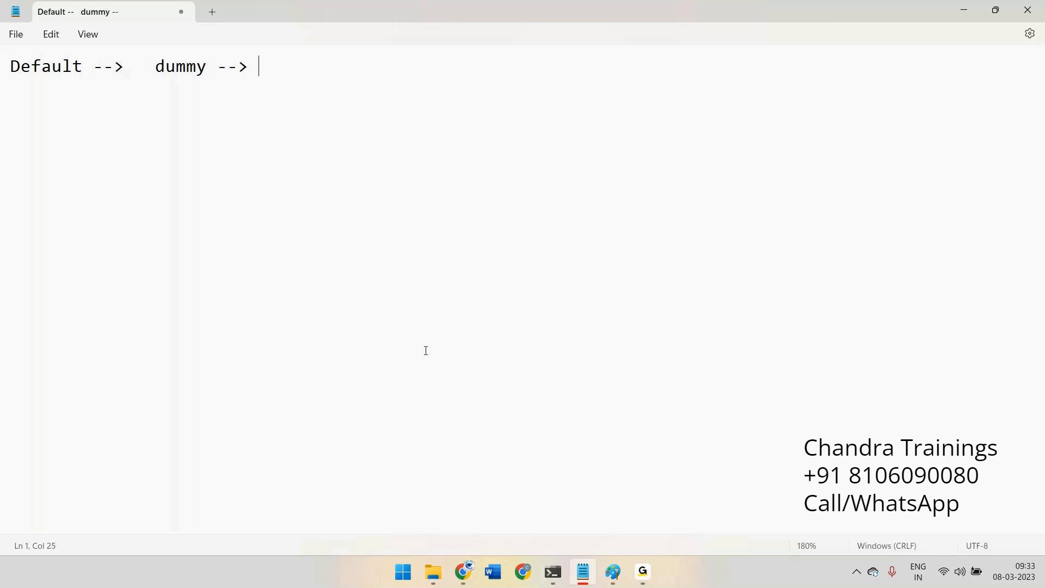
text(1st screen)
key(Return)
key(Return)
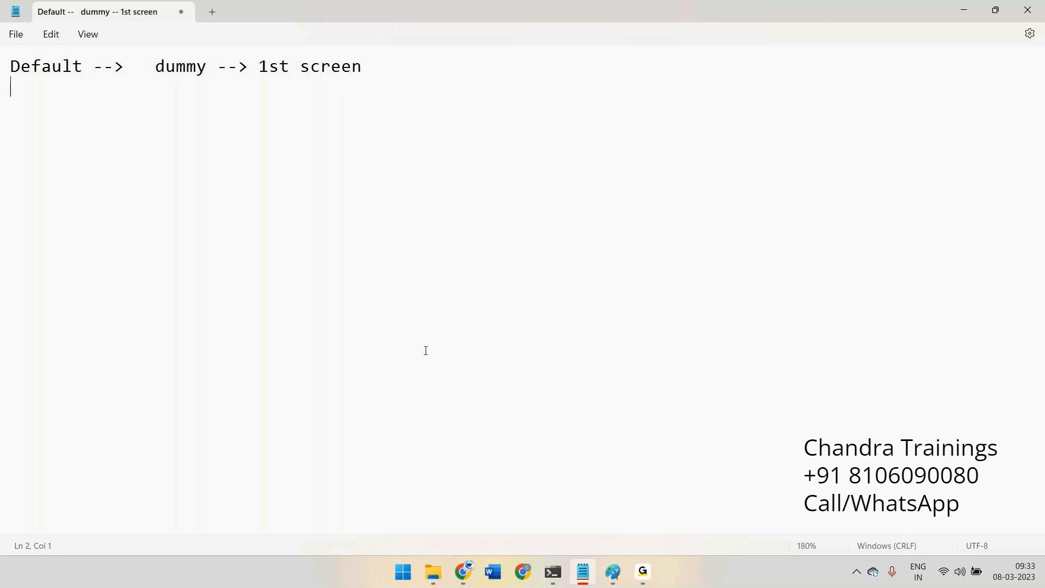
text(pyCasemanaa)
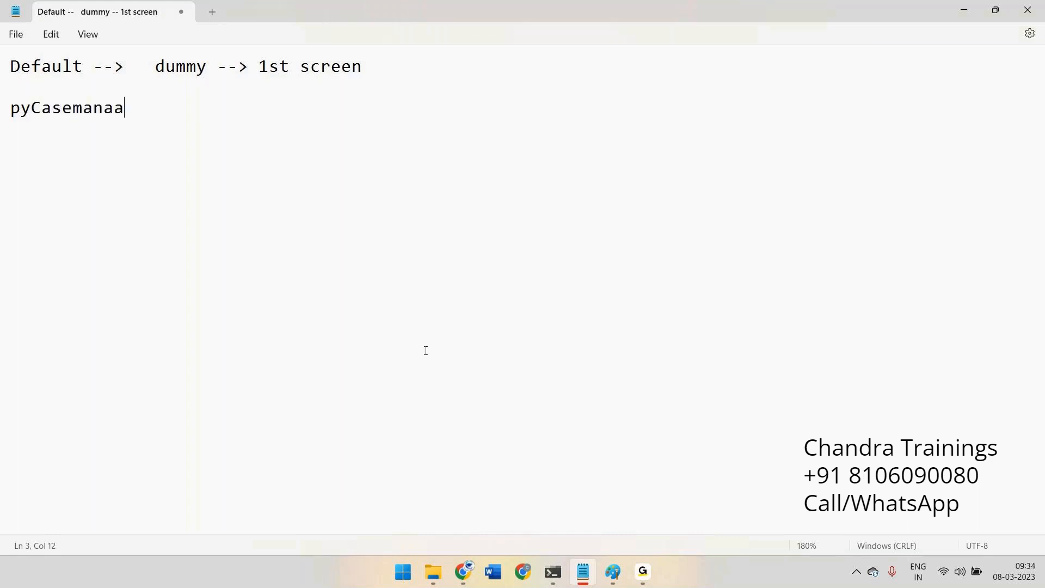
text(--> 1st screen)
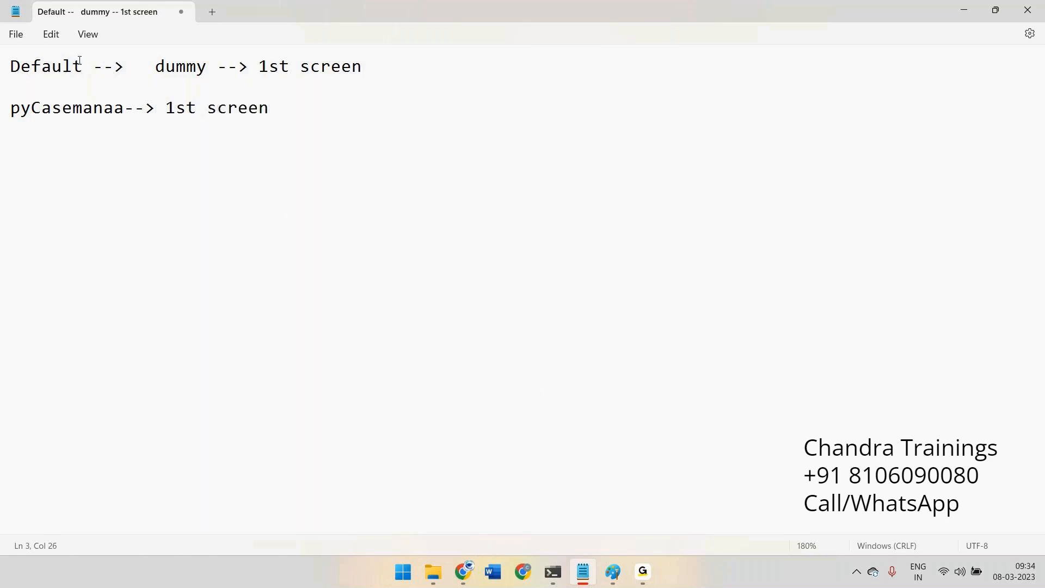
Step: Examine the Default and pyCasemanaa entries in the note, highlighting the dummy stage that sets them apart
drag(208, 67, 152, 68)
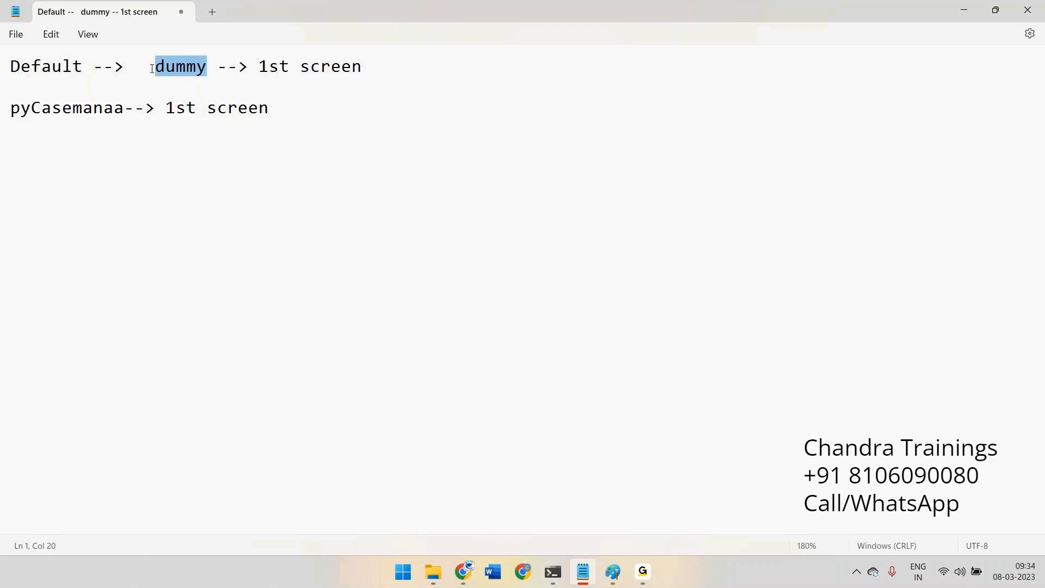
double_click(47, 66)
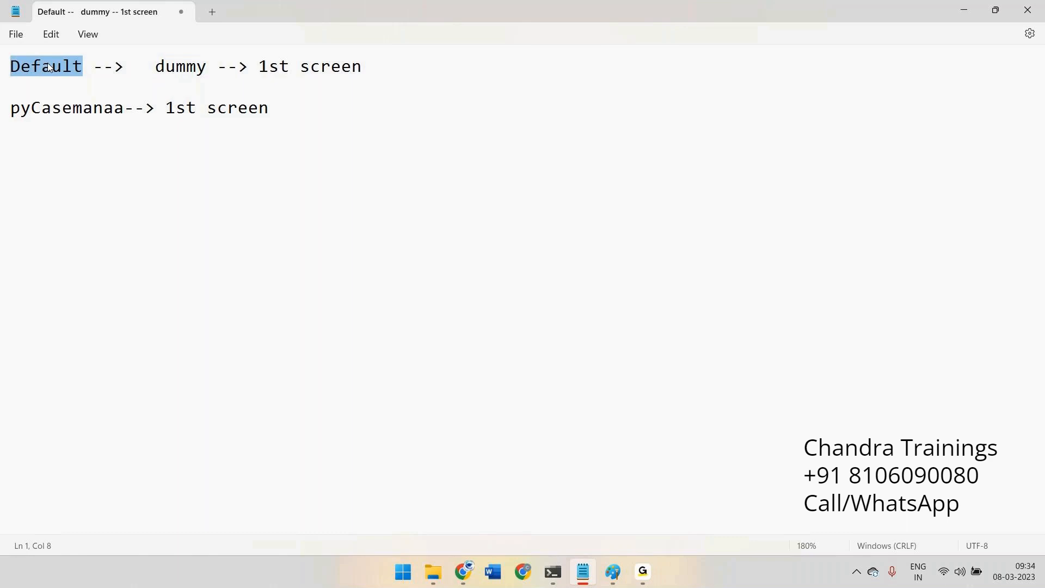
double_click(53, 108)
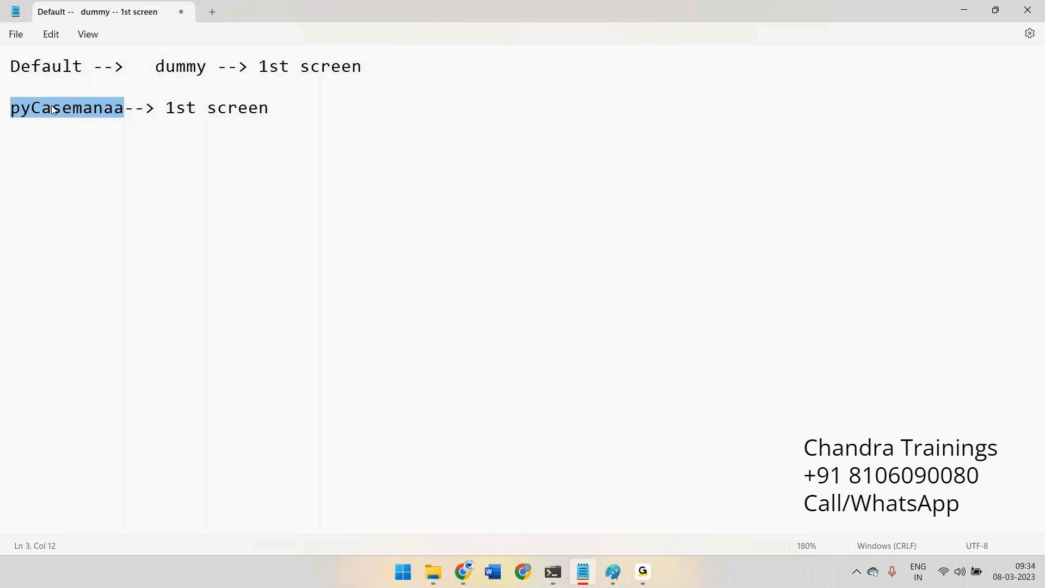
double_click(34, 67)
double_click(176, 68)
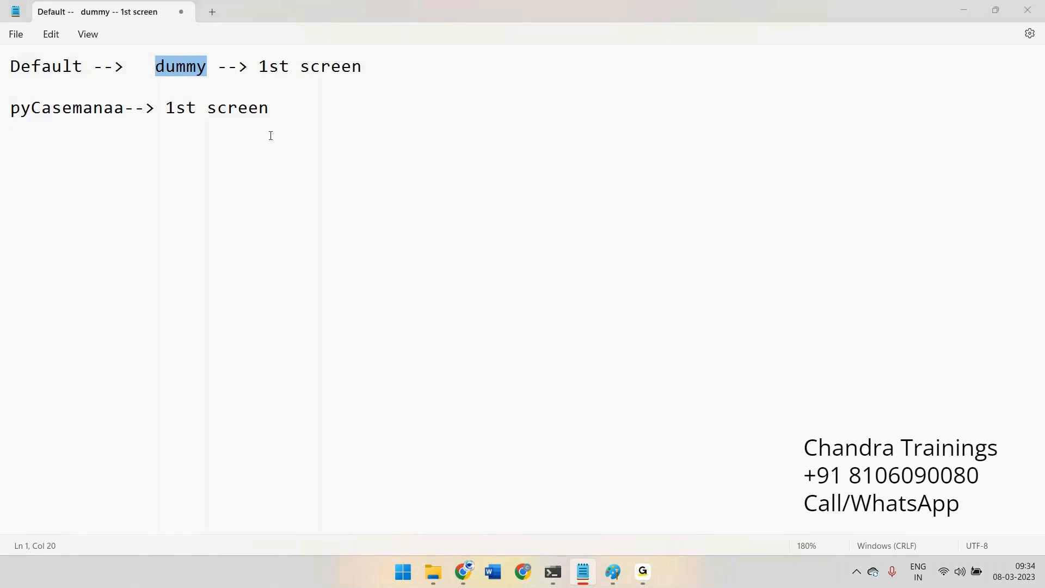
Step: Switch to Pega Dev Studio and compare the created case's CustDetailsFA form with the new case form
key(alt+Tab)
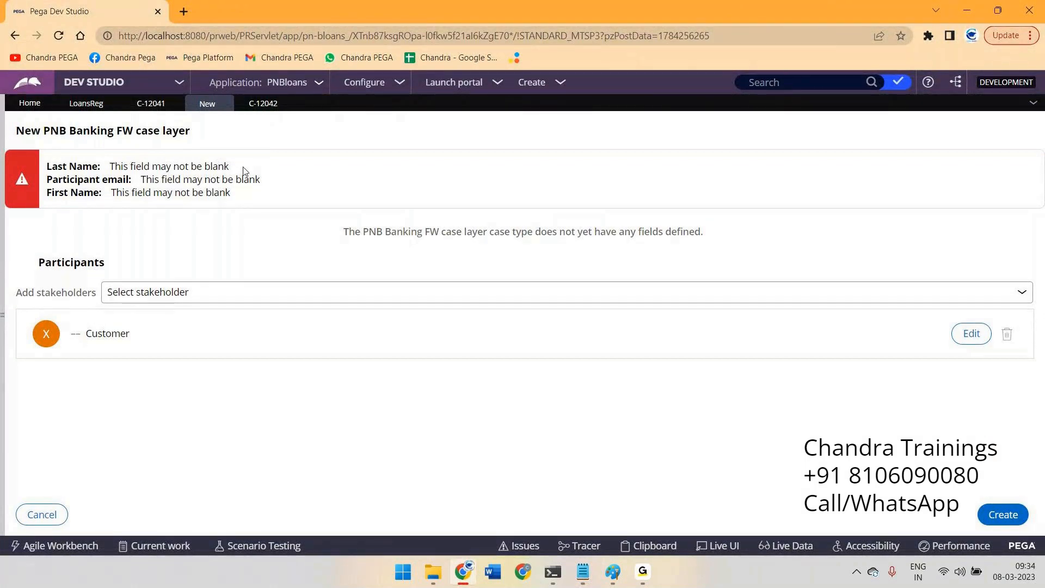
click(279, 107)
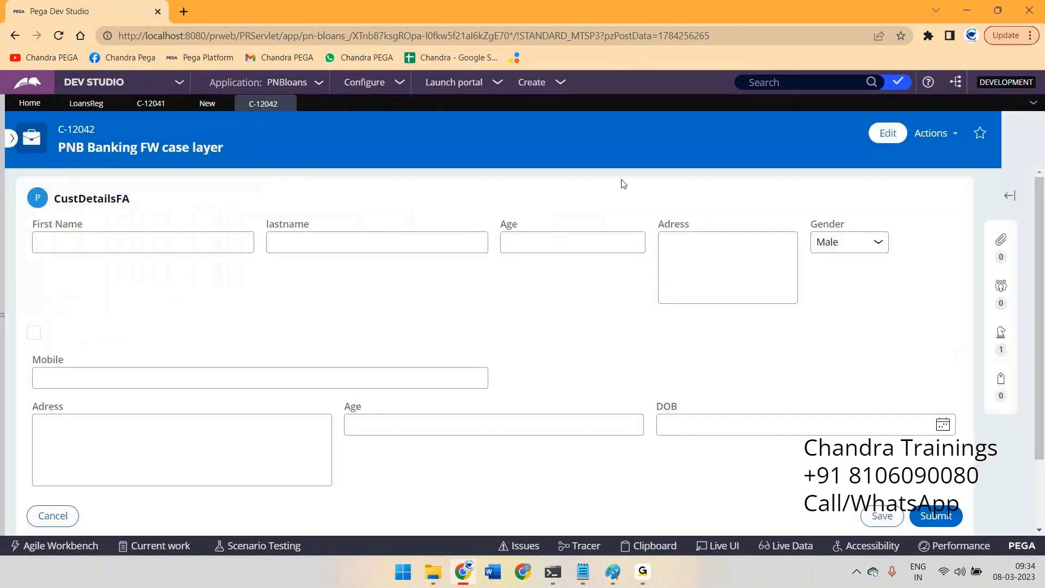
click(197, 106)
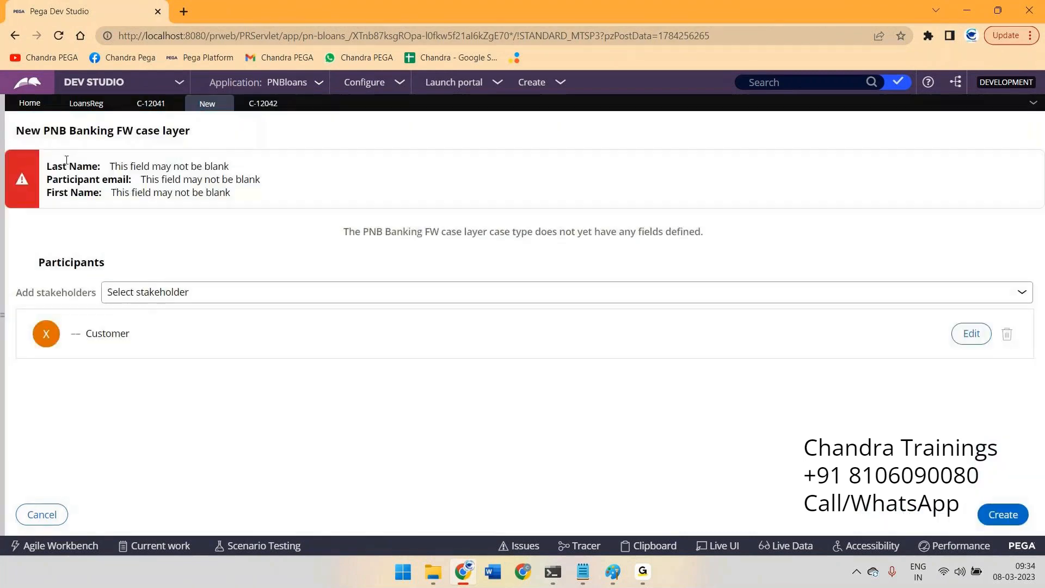
Step: Return to Notepad and review the Default and pyCasemanaa screen sequences, highlighting the dummy and 1st screen entries
key(alt+Tab)
double_click(48, 67)
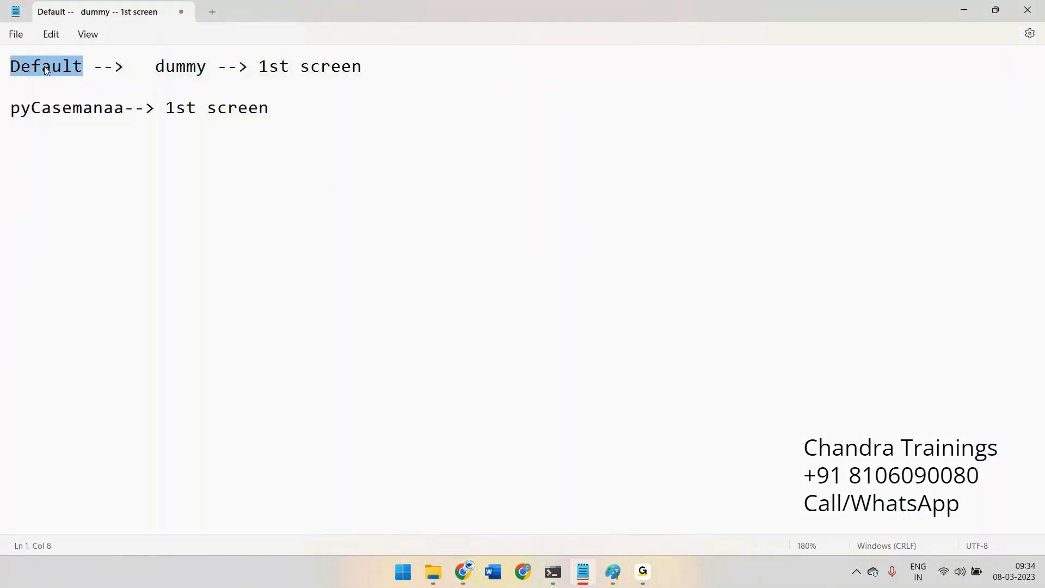
double_click(177, 69)
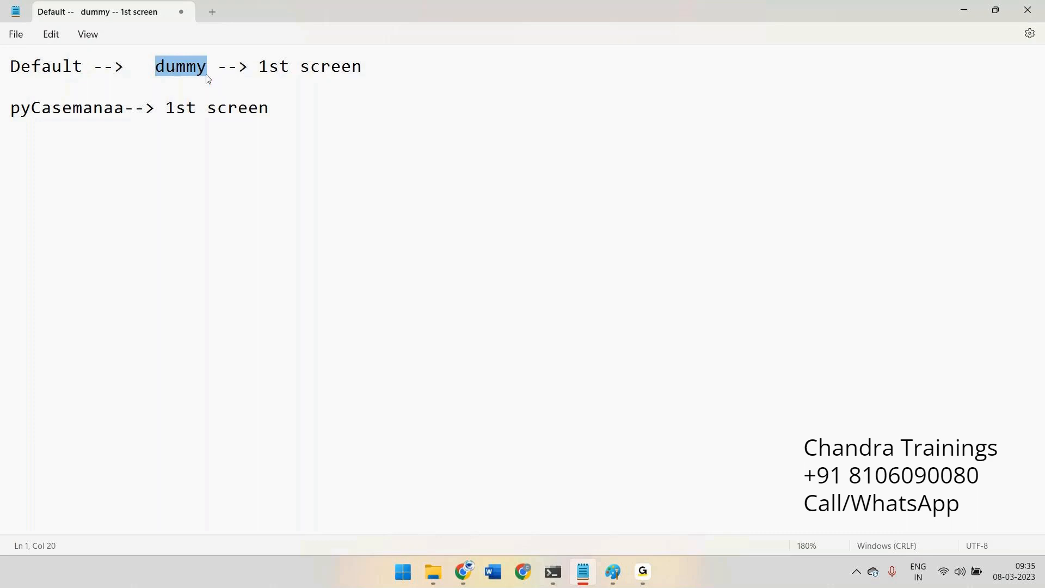
drag(262, 72, 388, 72)
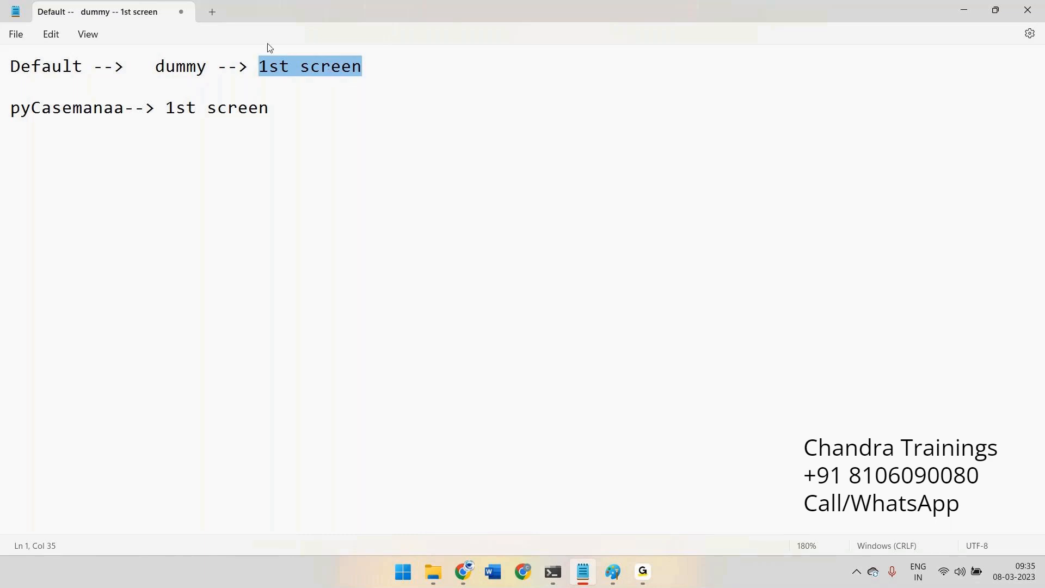
double_click(24, 70)
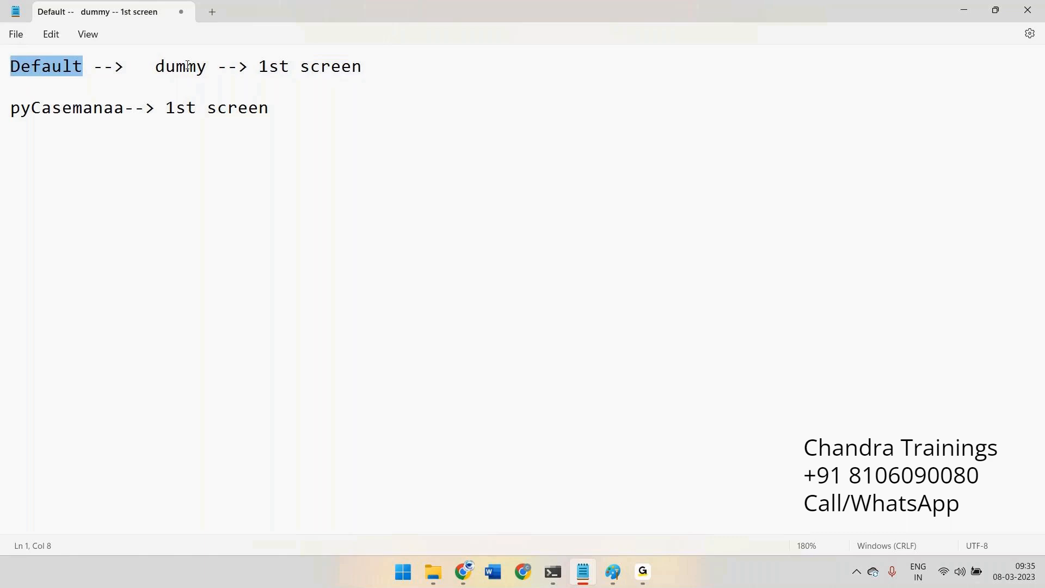
double_click(187, 67)
click(183, 166)
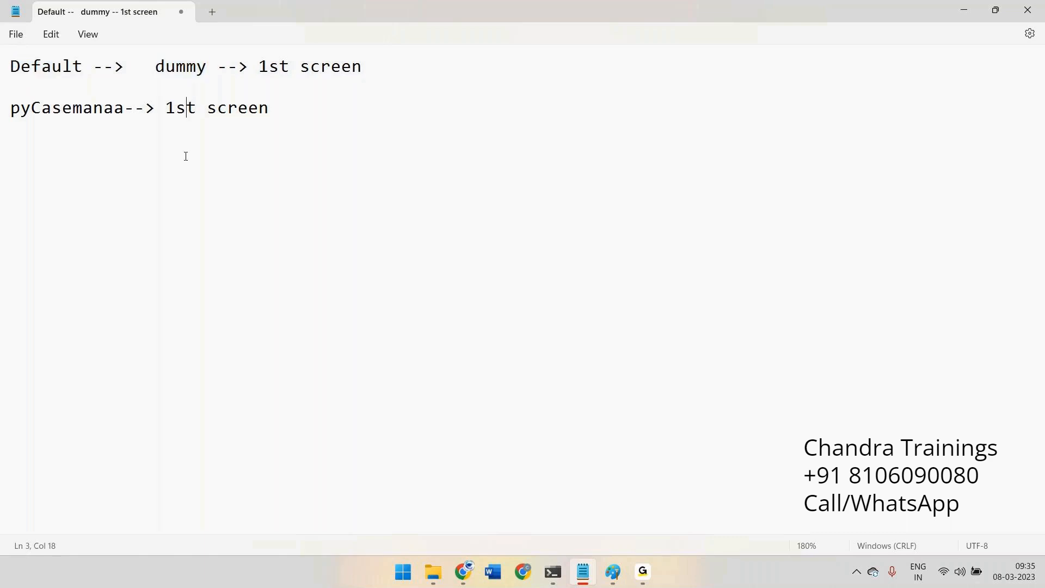
double_click(185, 66)
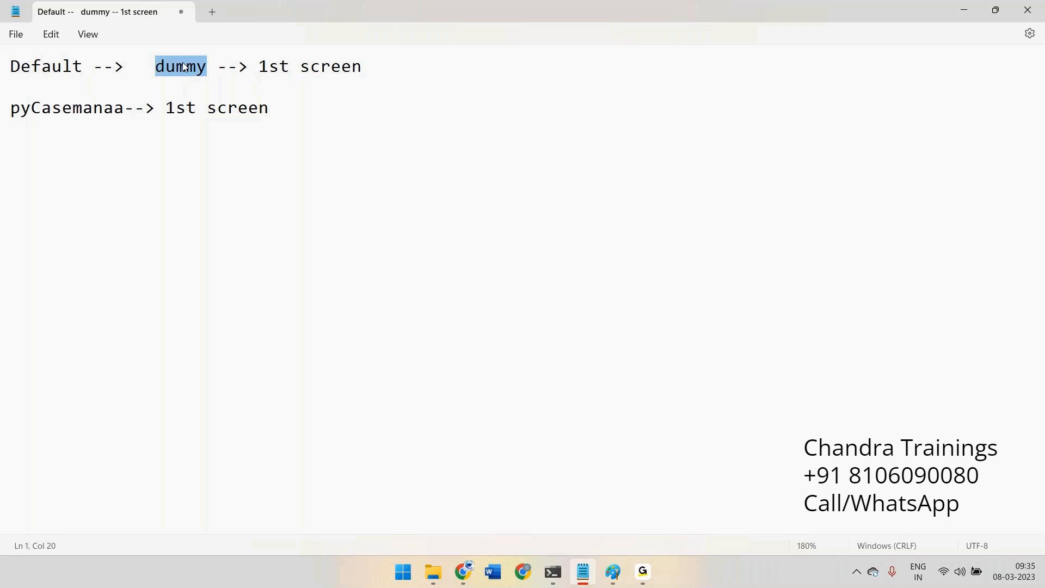
double_click(107, 109)
drag(174, 108, 310, 100)
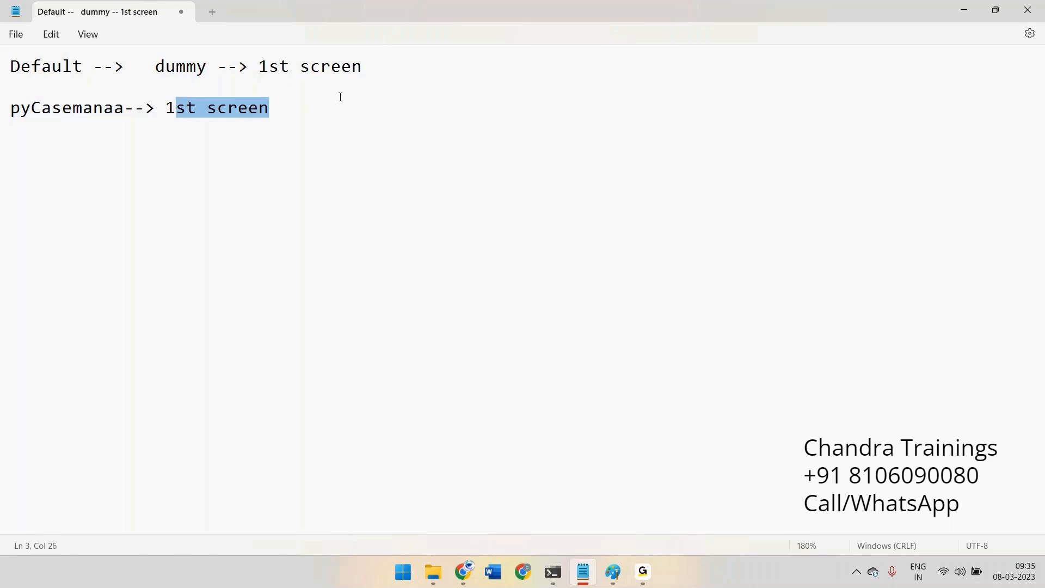
double_click(49, 67)
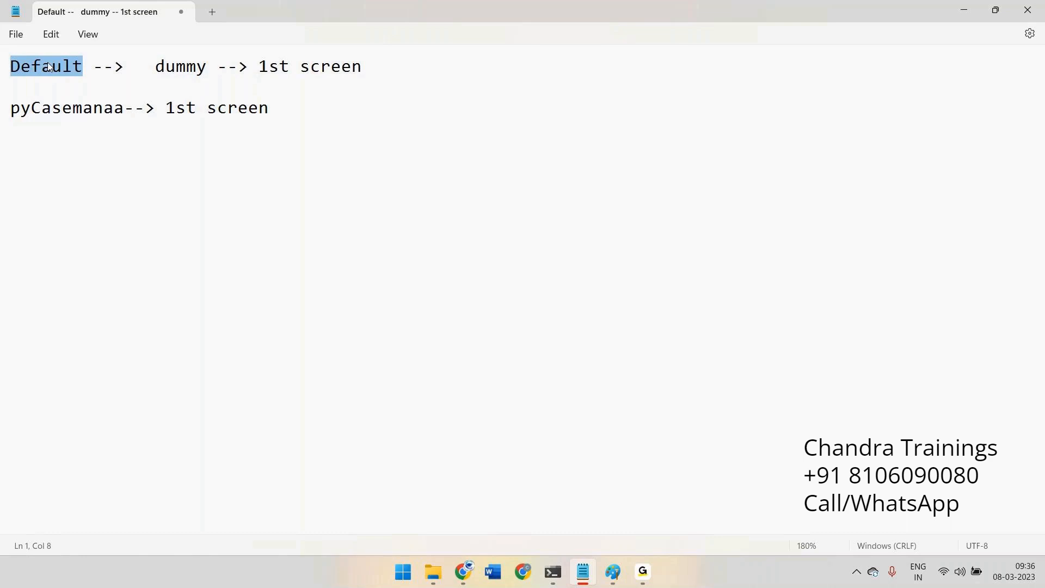
drag(155, 67, 207, 67)
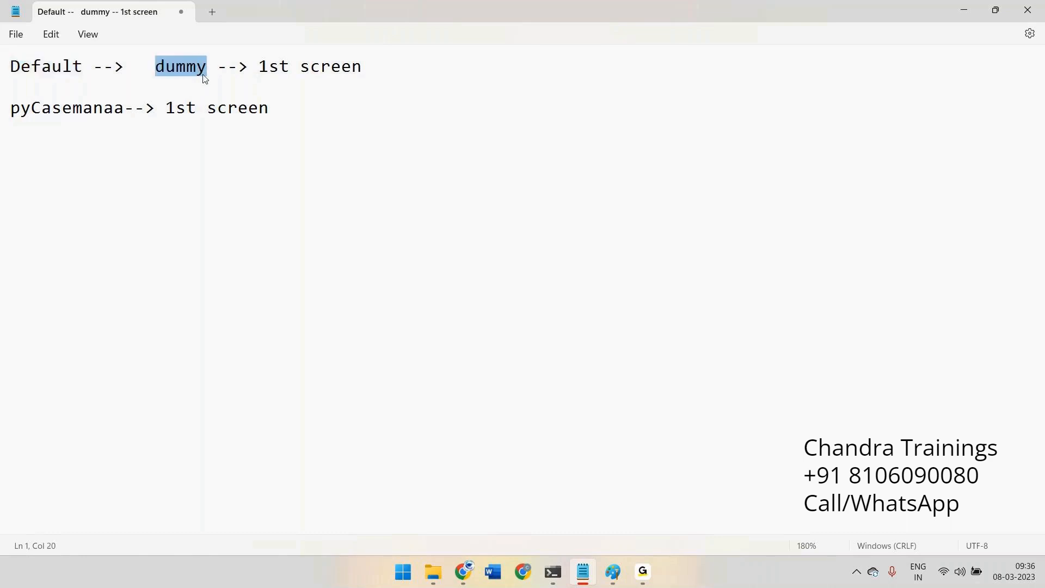
click(190, 87)
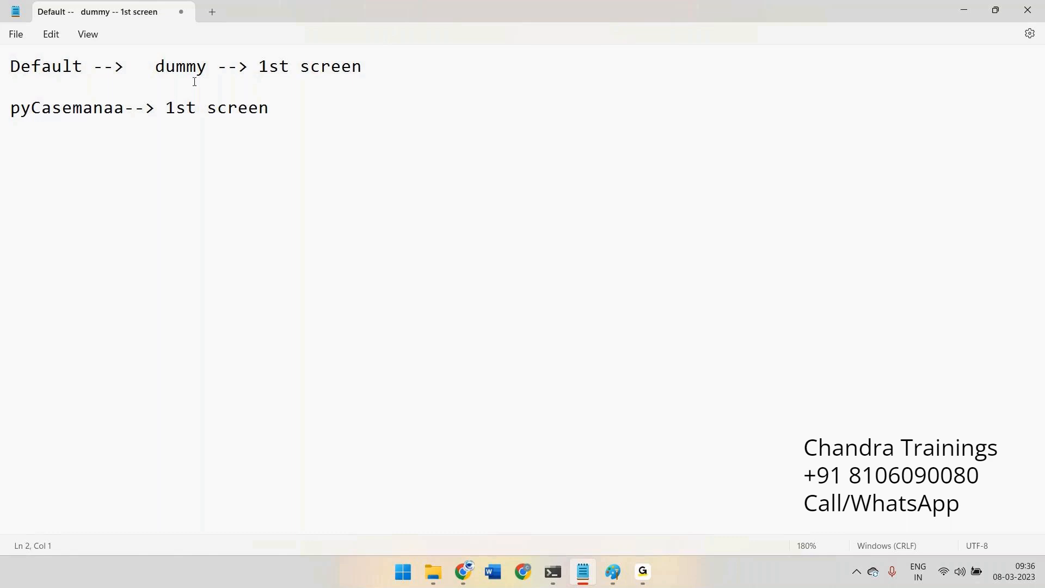
double_click(176, 68)
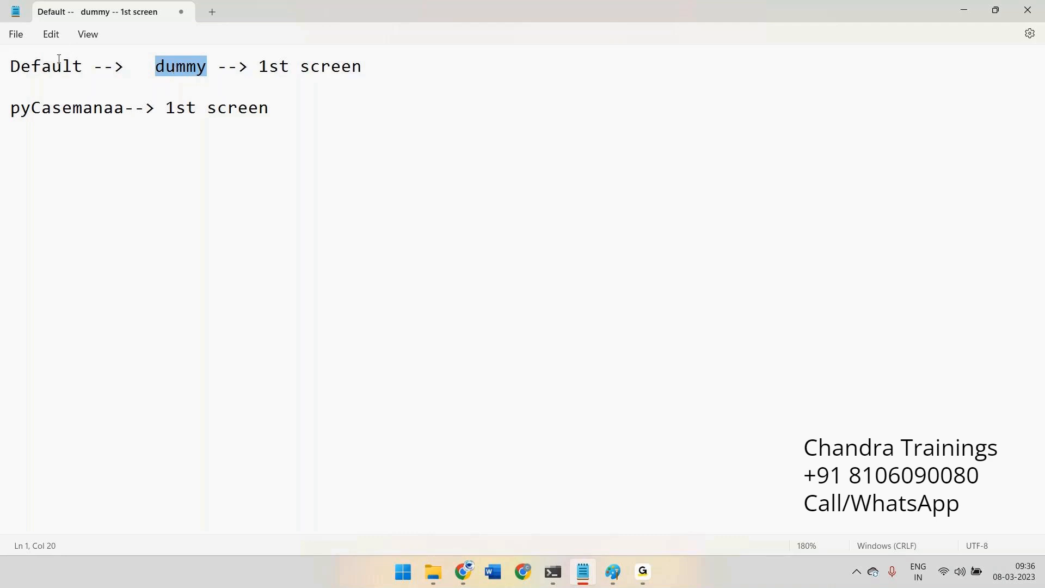
double_click(54, 66)
double_click(190, 69)
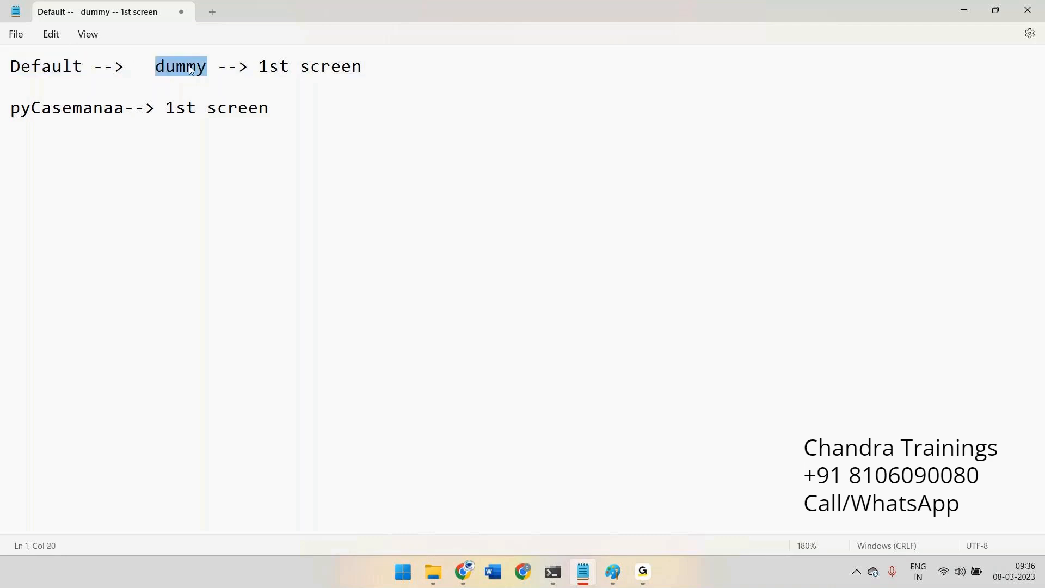
double_click(64, 107)
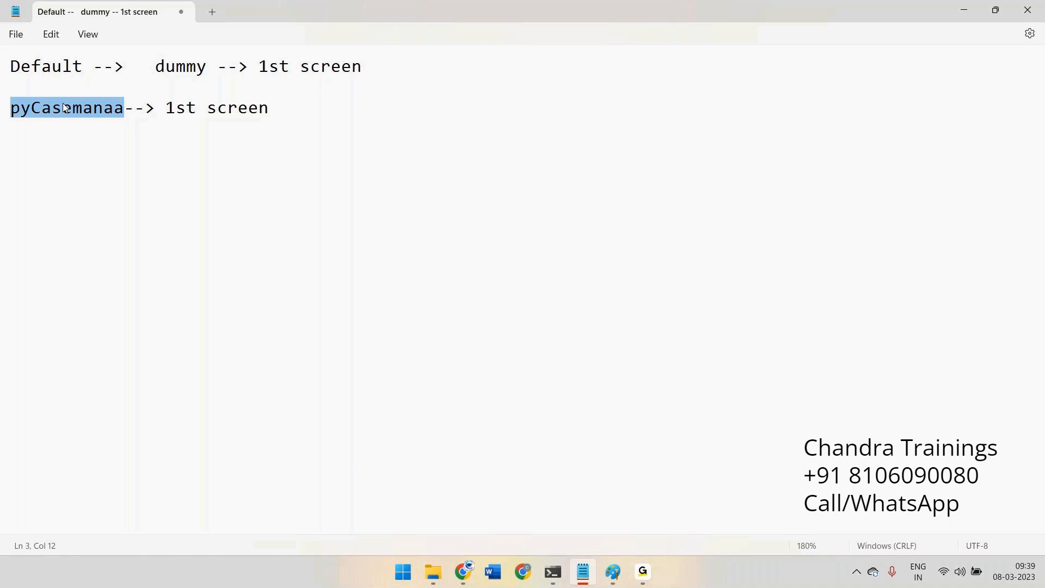
click(43, 66)
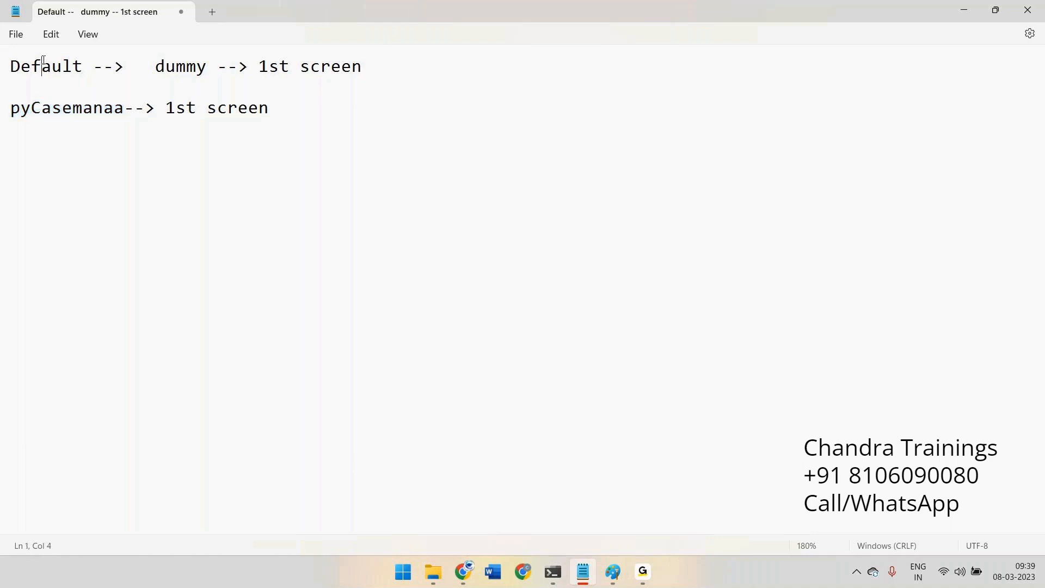
double_click(180, 68)
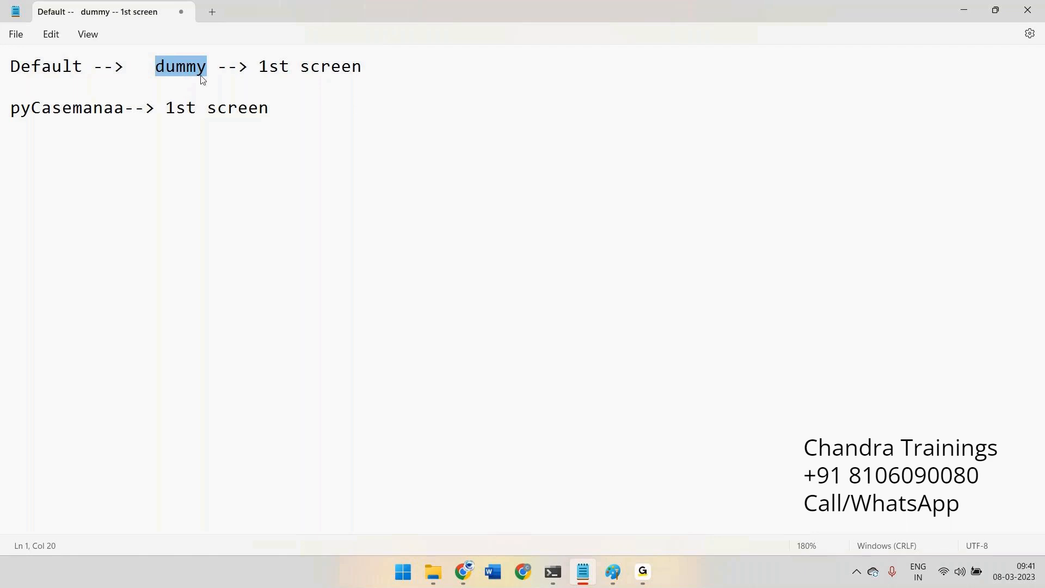
click(641, 580)
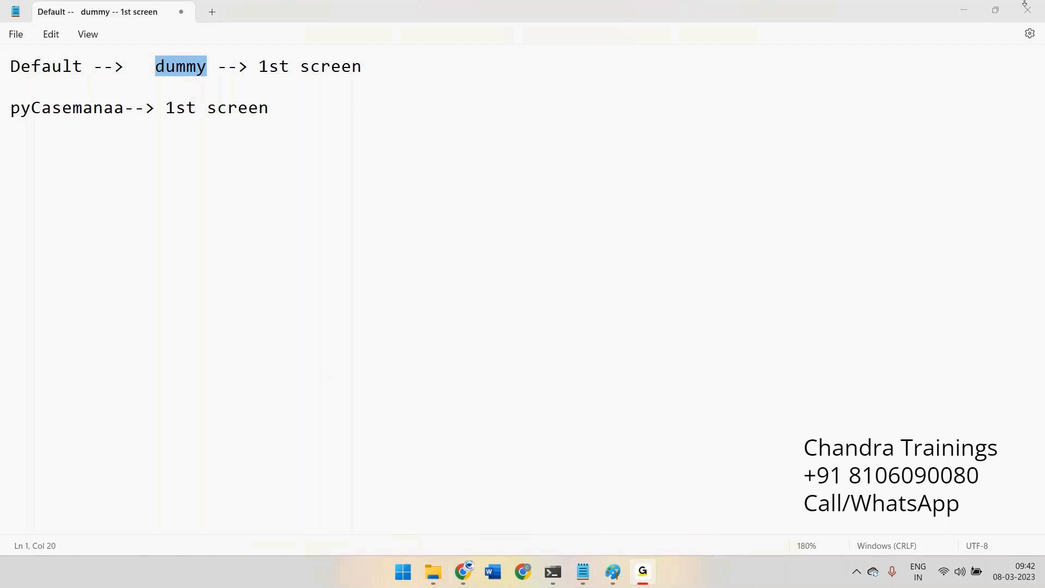
click(959, 16)
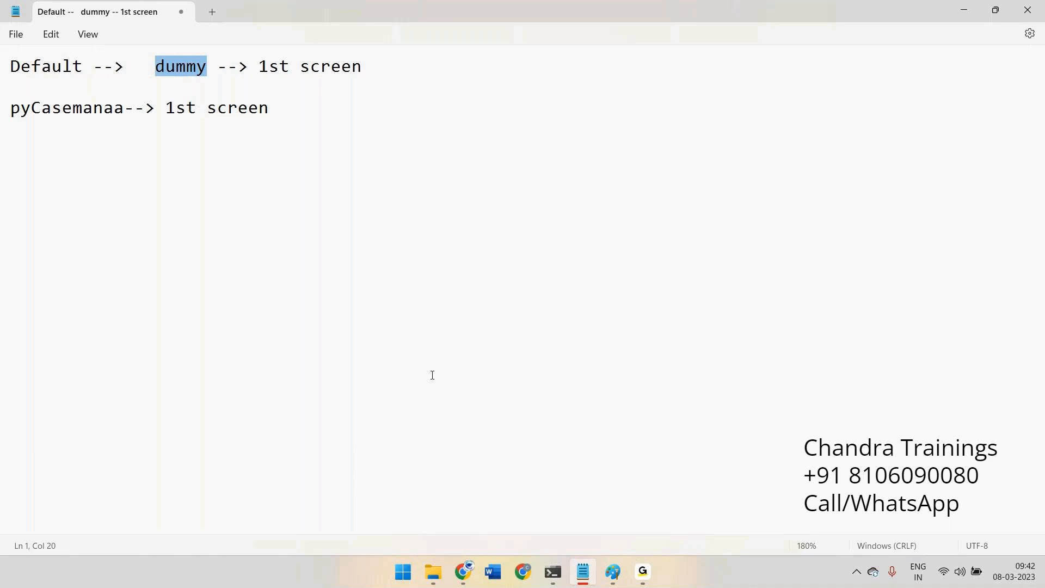
Step: Add the indented text "New Harness" below dummy, between the Default and pyCasemanaa lines, with blank lines around it
click(440, 70)
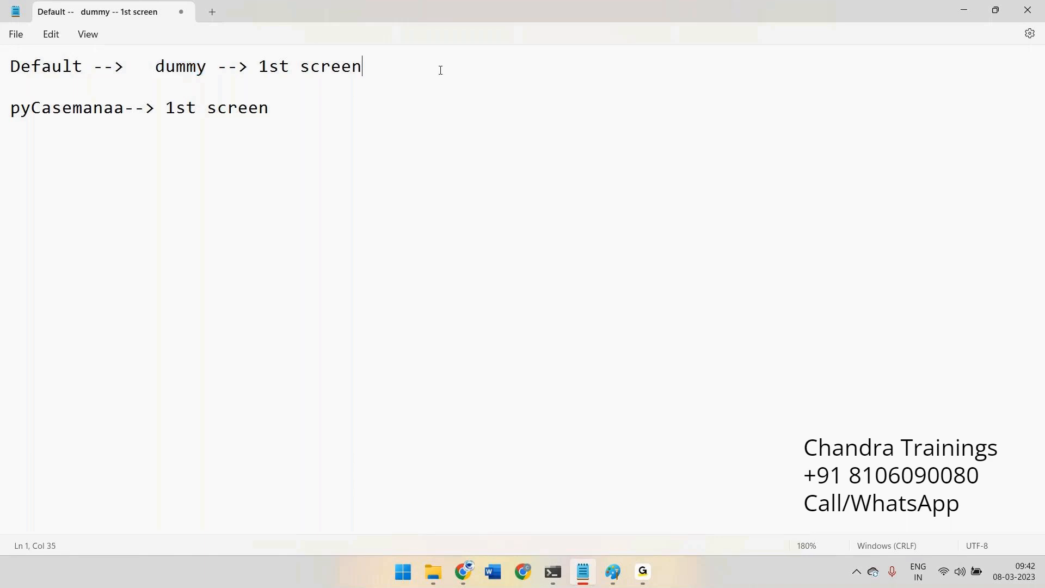
key(Return)
key(Return)
key(Return)
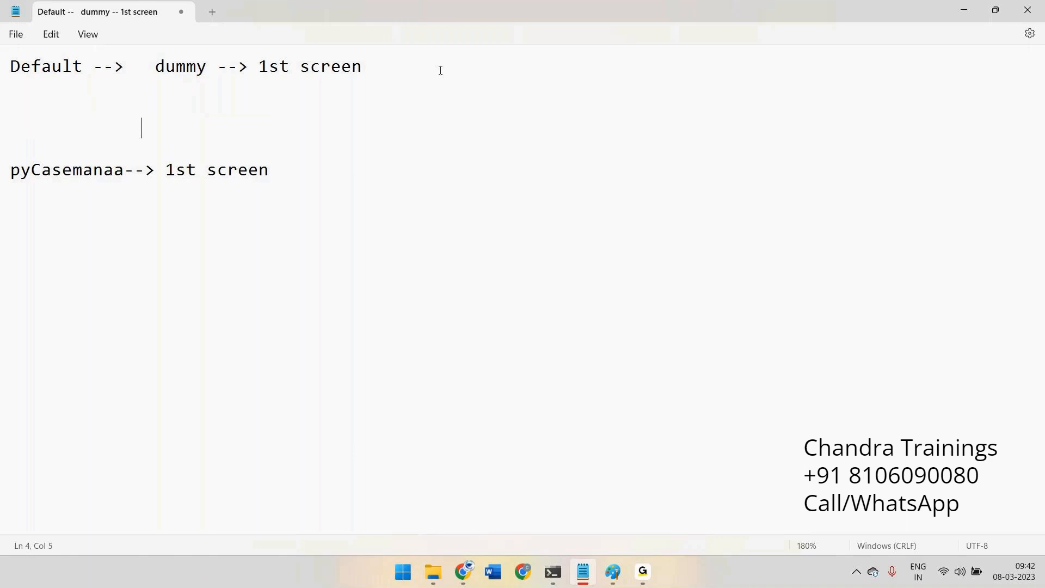
key(Return)
key(Up)
key(Right)
key(Right)
key(Right)
key(Right)
key(Tab)
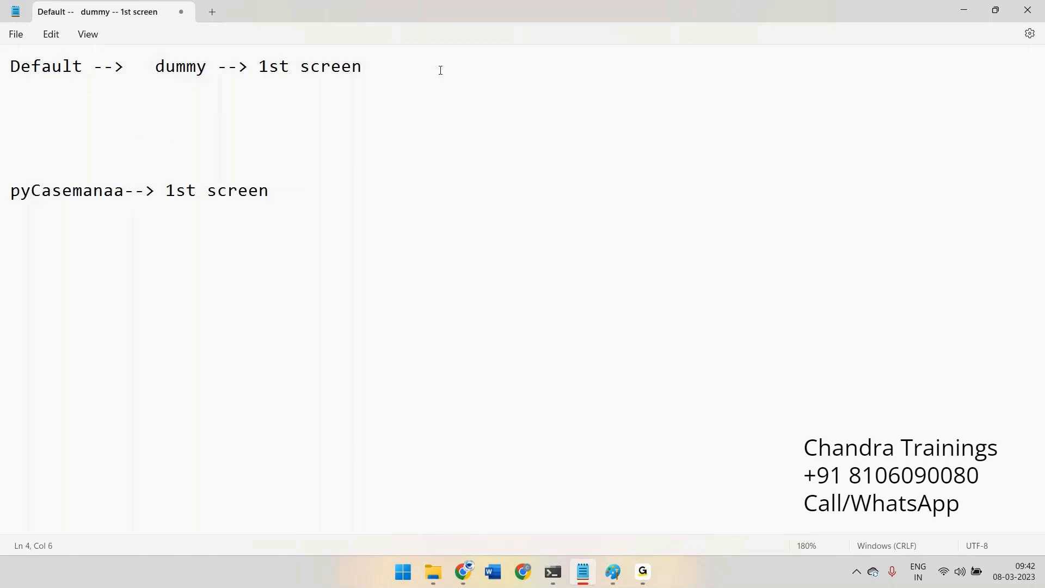
key(BackSpace)
text(New Harness)
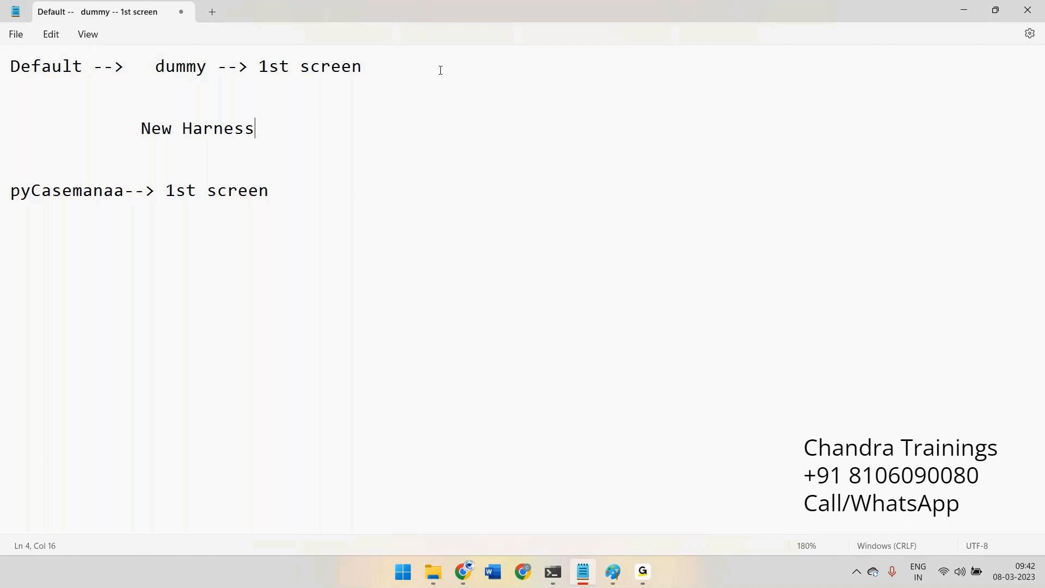
Step: Review the note by highlighting Default, pyCasemanaa and the Harness entry between them
double_click(50, 70)
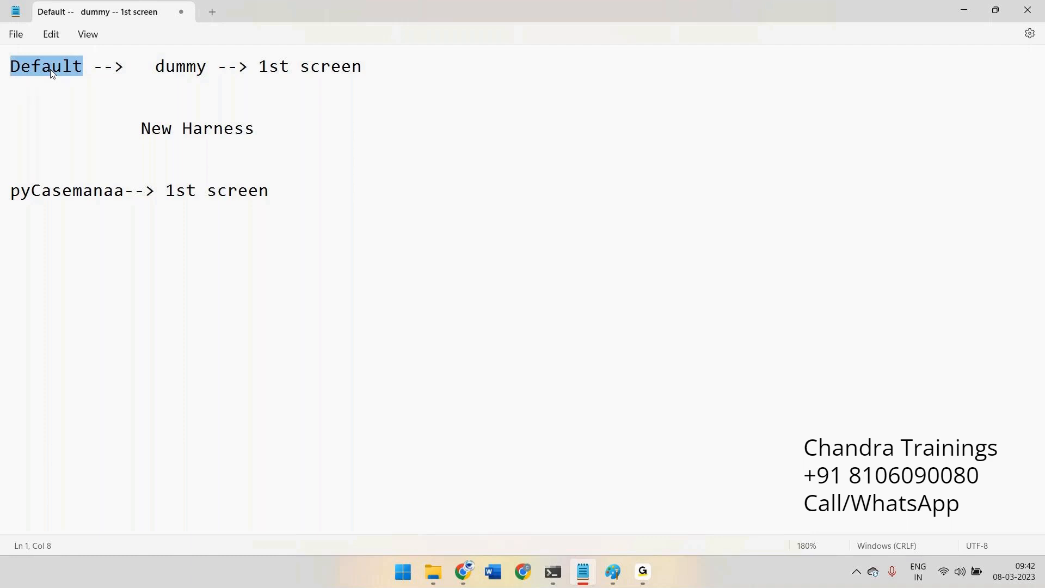
double_click(52, 192)
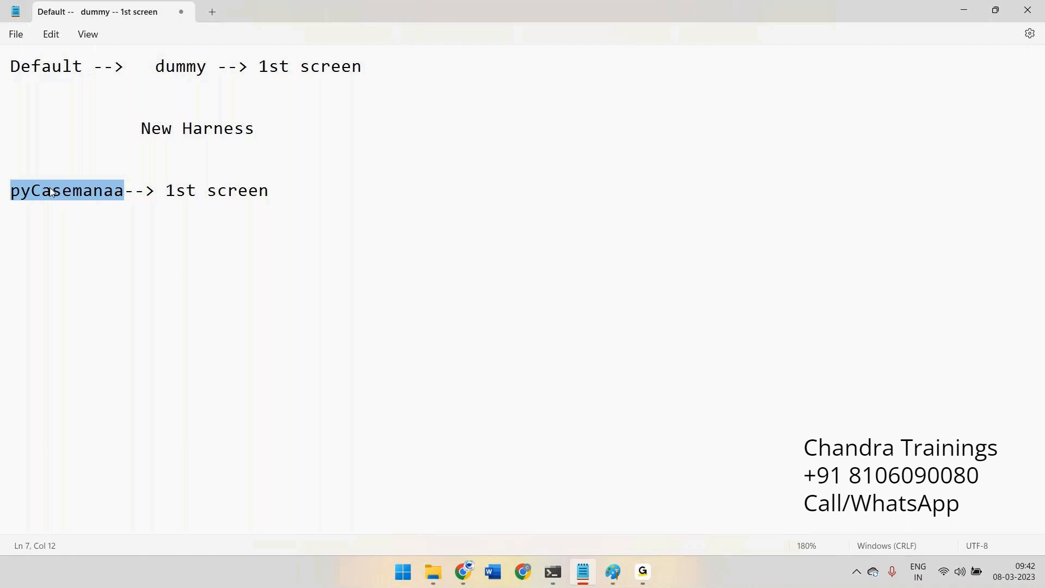
double_click(222, 129)
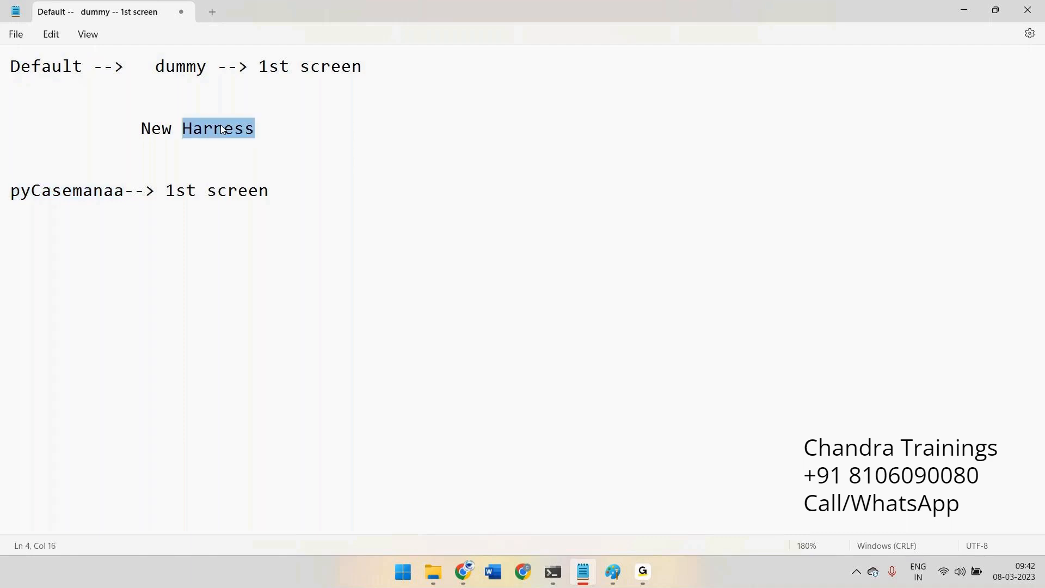
click(312, 154)
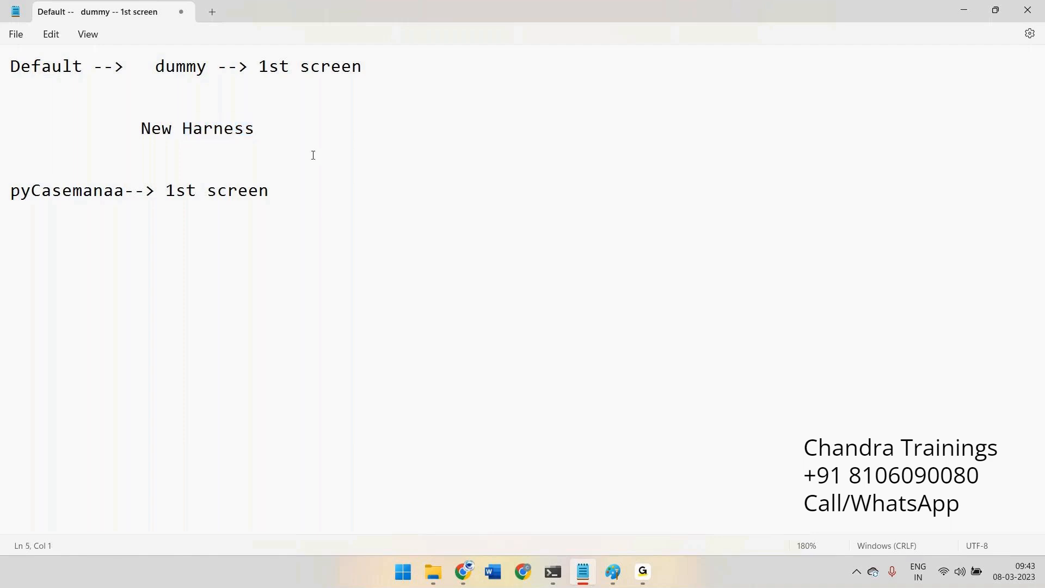
Step: Switch to Pega Dev Studio and set the LoansReg flow's work parties to pyCaseManagementDefault
click(470, 571)
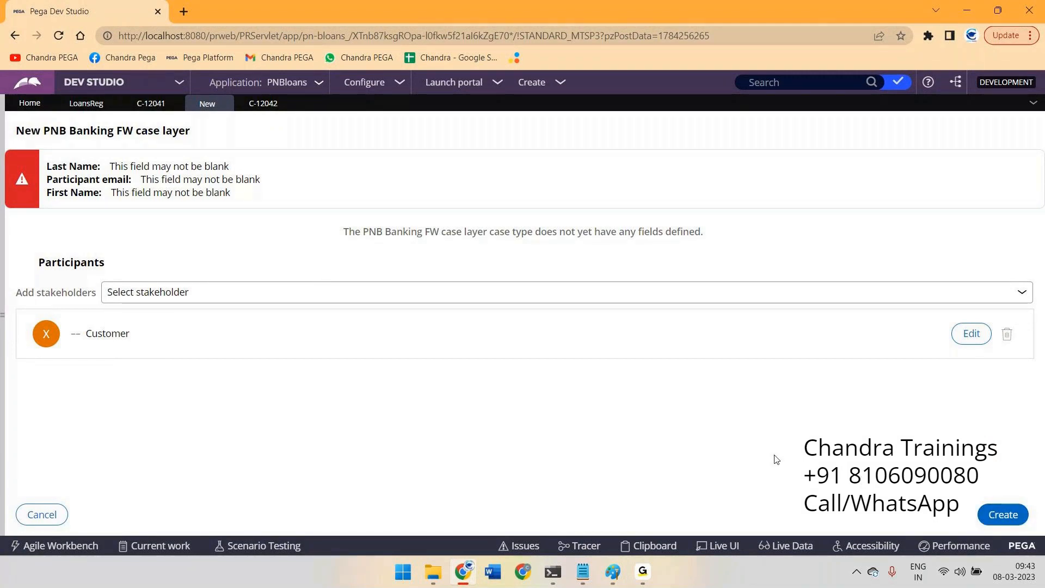
click(85, 103)
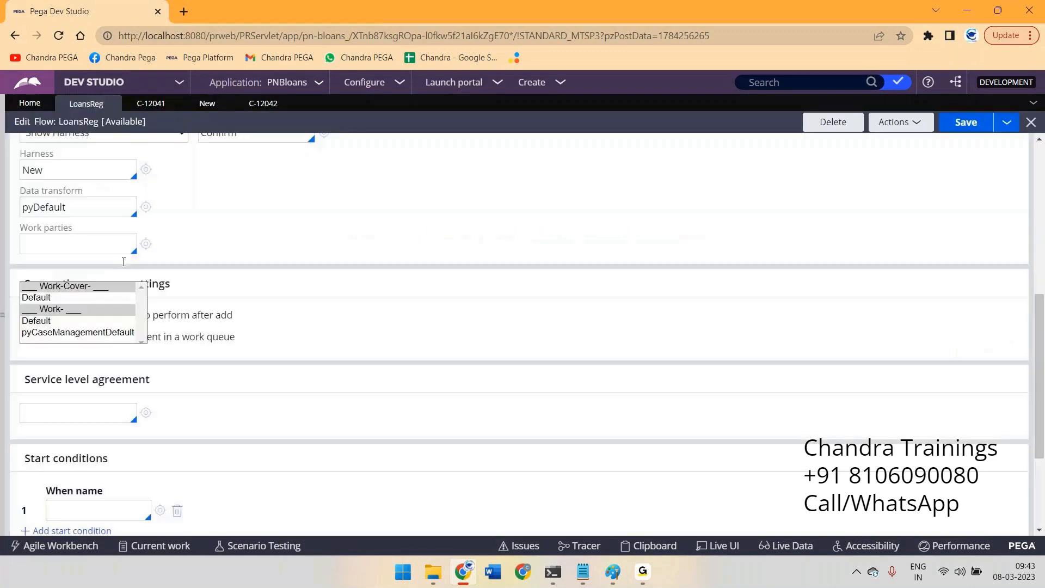
scroll(141, 283, down, 2)
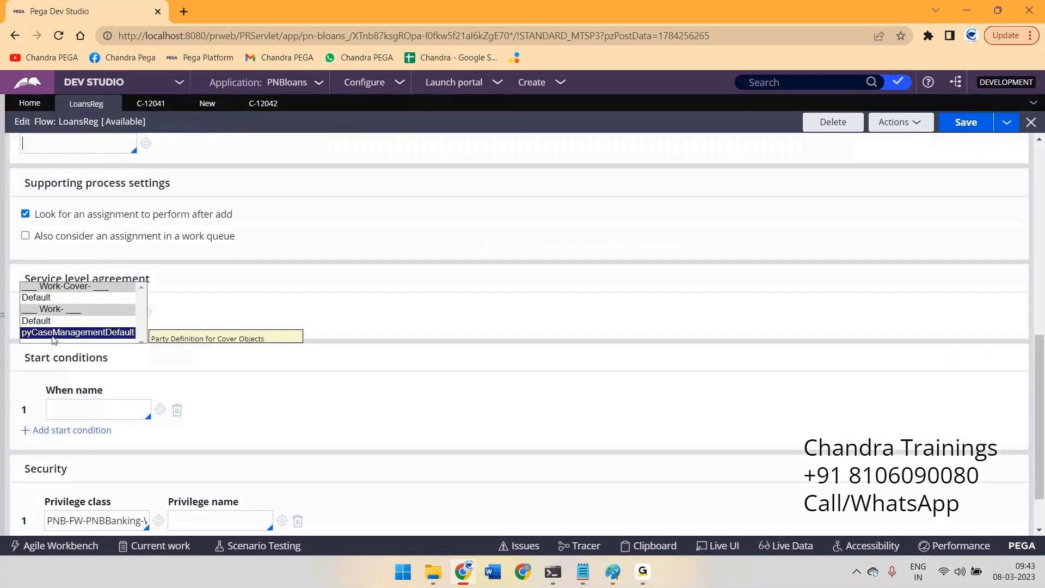
click(52, 332)
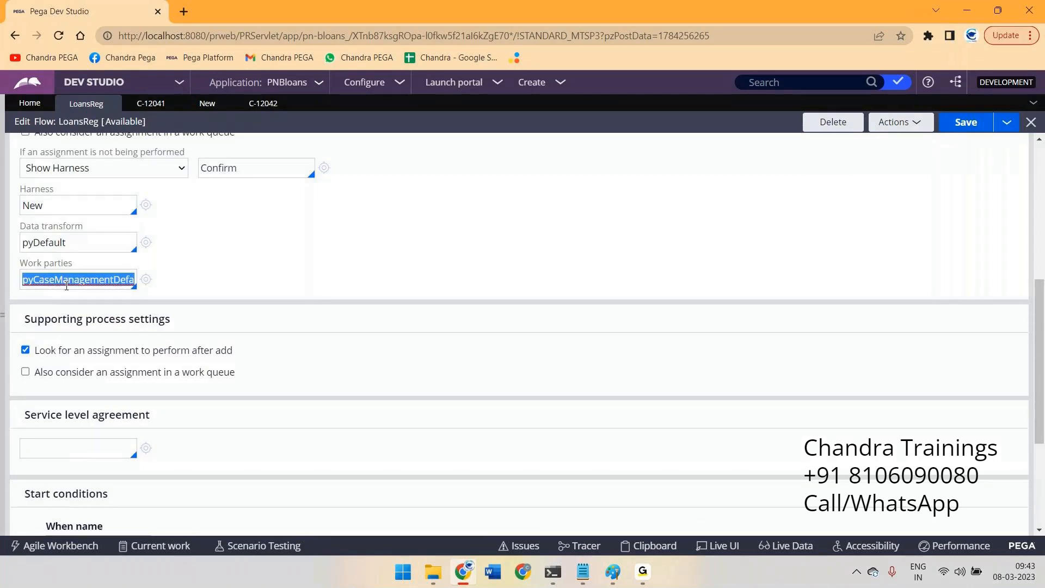
Step: Compare the New Harness entry in Notepad with the new case form in Pega Dev Studio
key(alt+Tab)
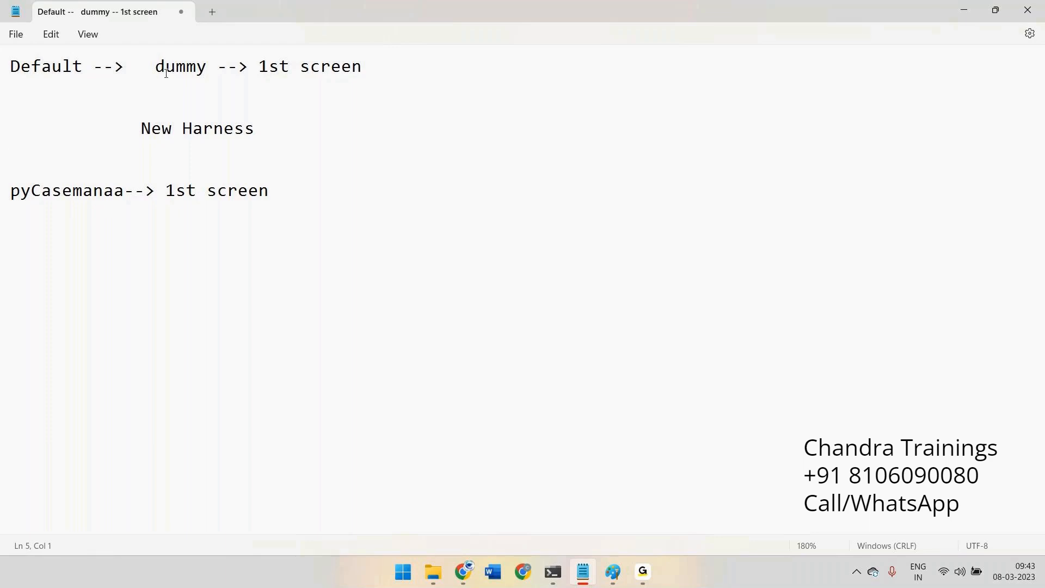
drag(141, 131, 252, 135)
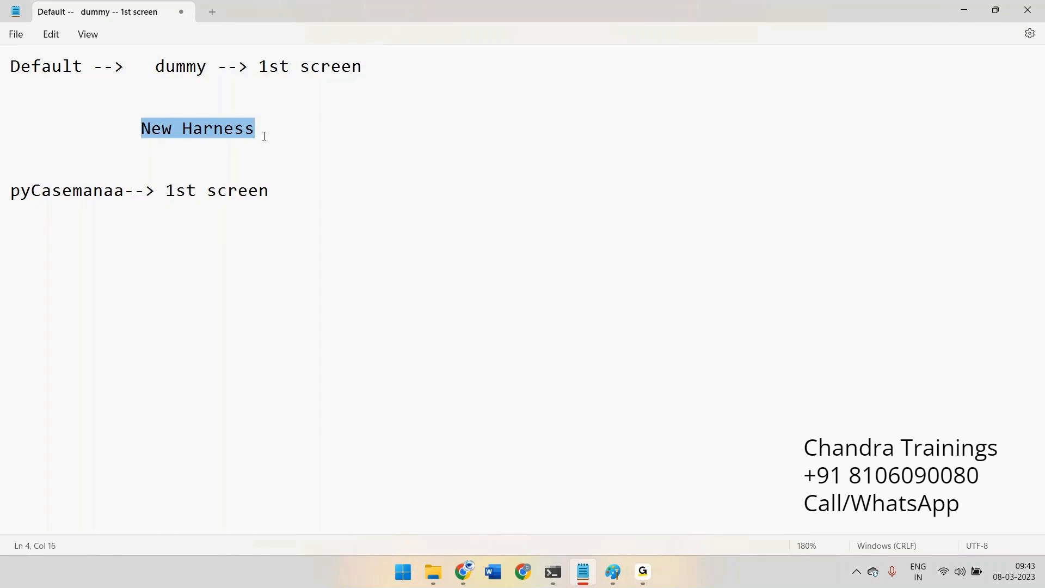
key(alt+Tab)
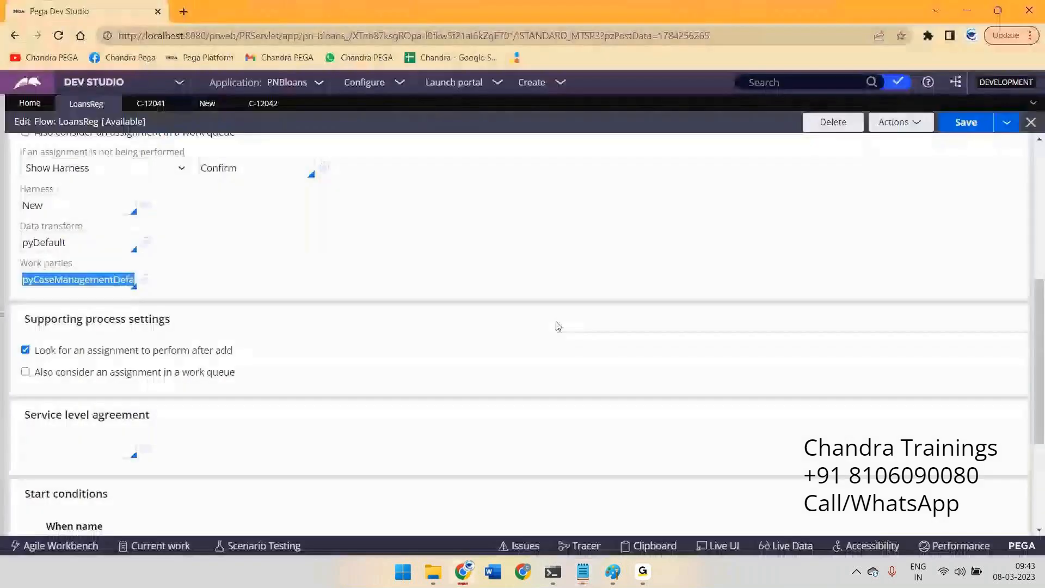
click(205, 107)
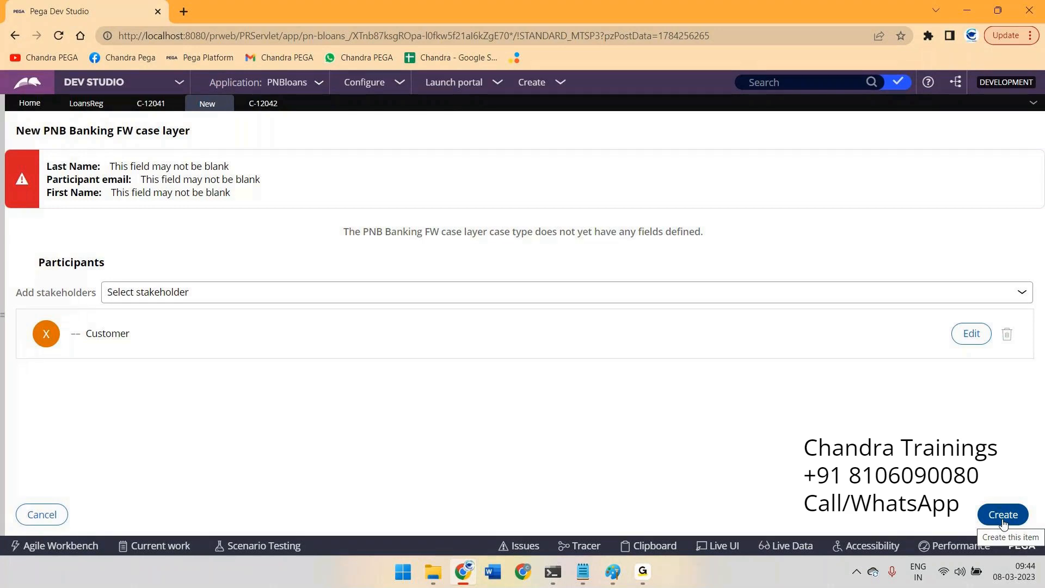
Step: Return to Notepad and review the full pyCasemanaa and Default screen sequences
key(alt+Tab)
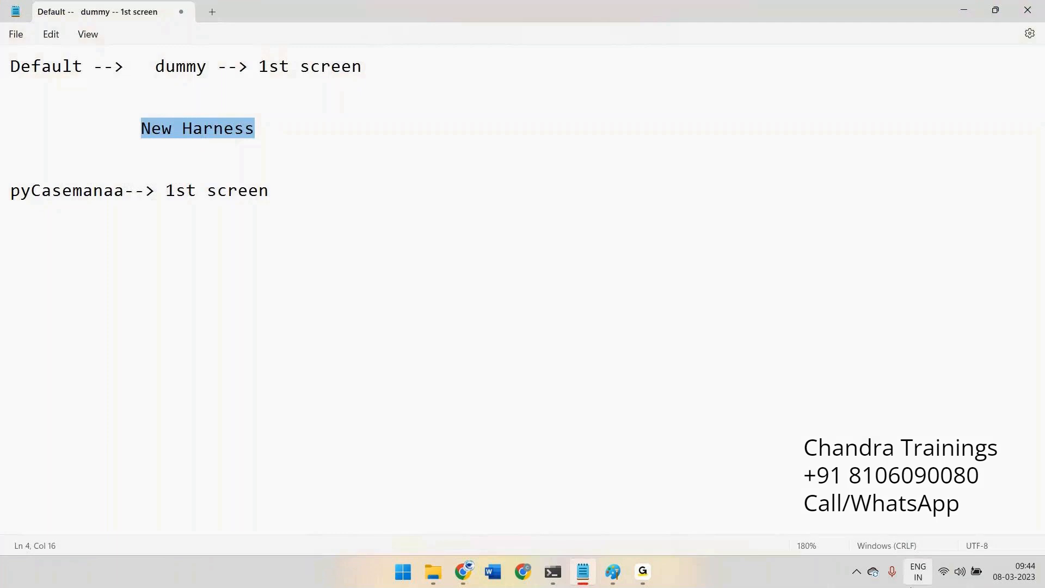
click(433, 448)
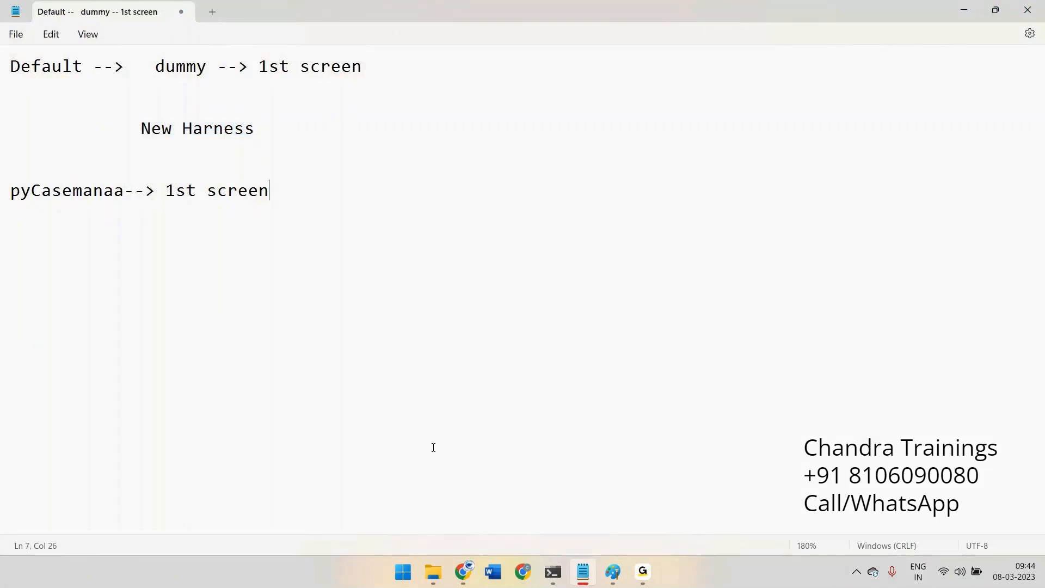
drag(286, 194, 1, 201)
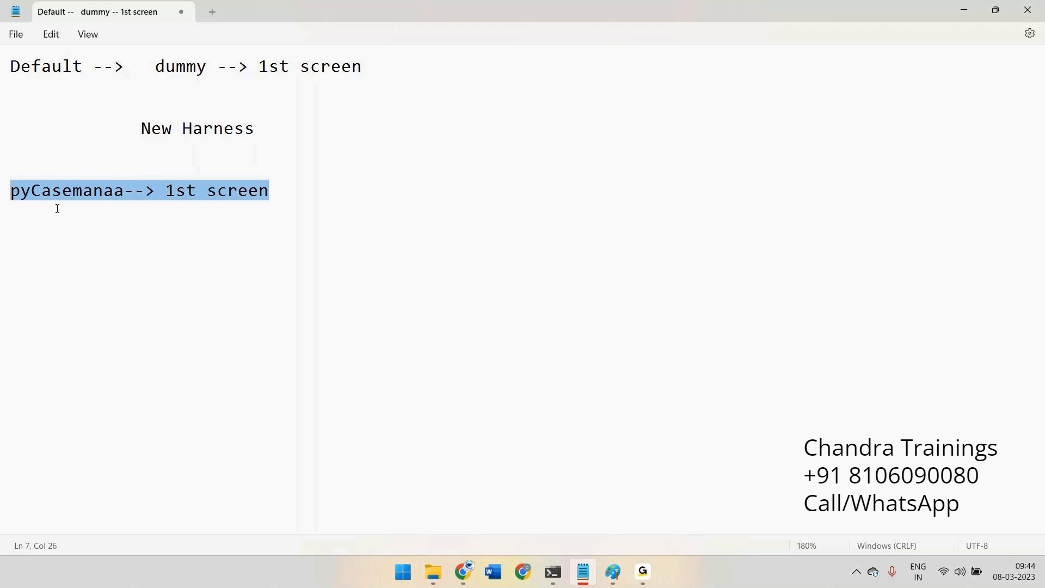
click(190, 166)
drag(373, 72, 3, 74)
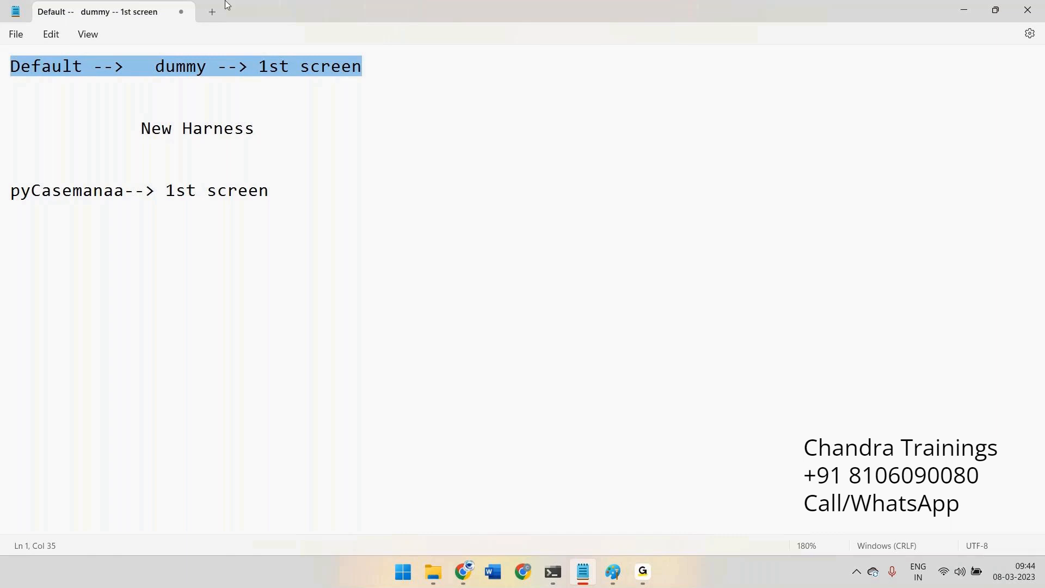
click(239, 88)
click(258, 130)
Step: Examine the Default, dummy and 1st screen entries one by one, ending on the pyCasemanaa line
click(188, 67)
double_click(189, 69)
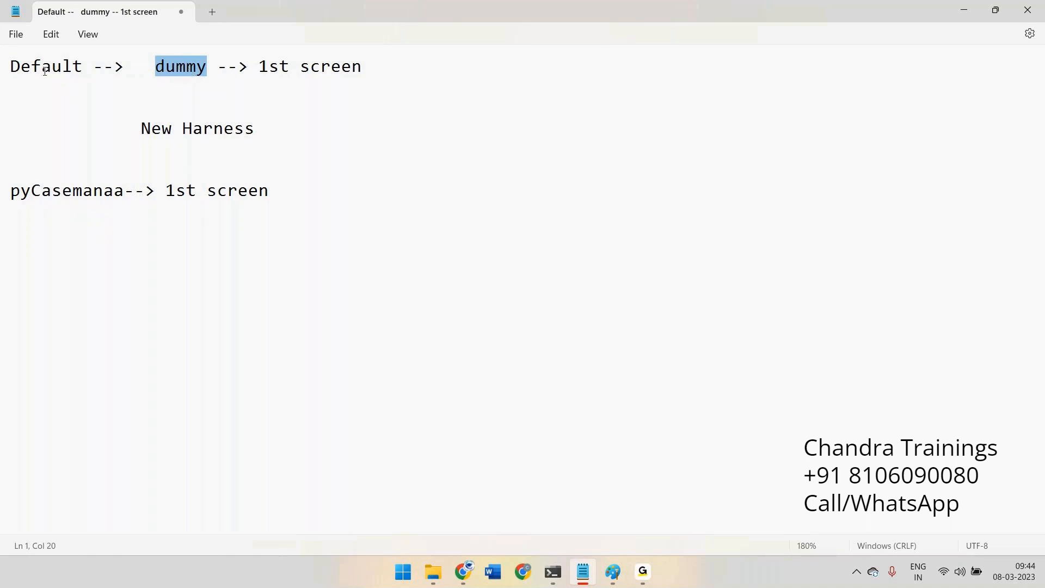
double_click(44, 68)
click(186, 68)
double_click(186, 67)
drag(261, 66, 380, 65)
click(423, 71)
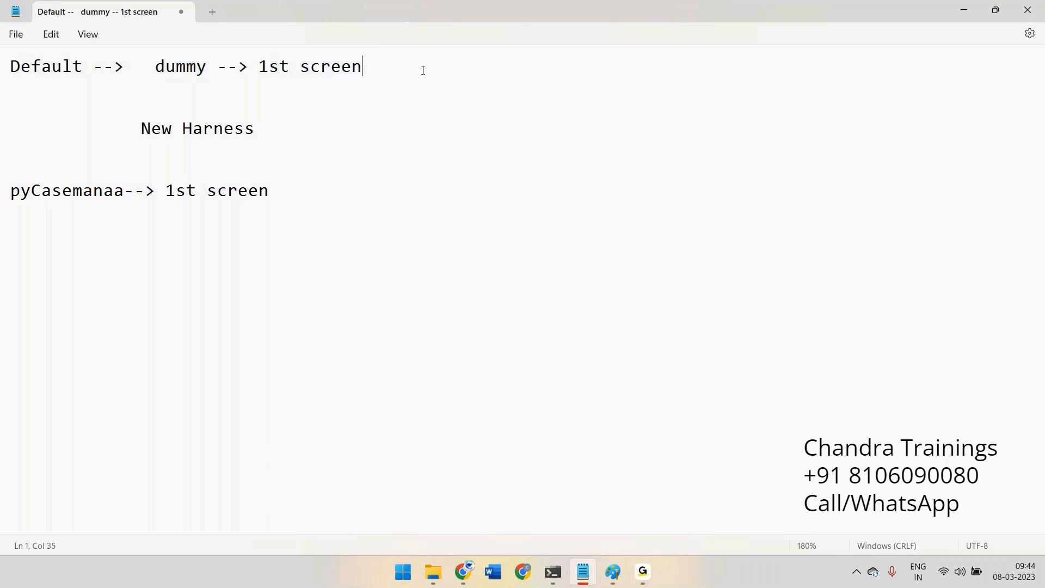
double_click(182, 67)
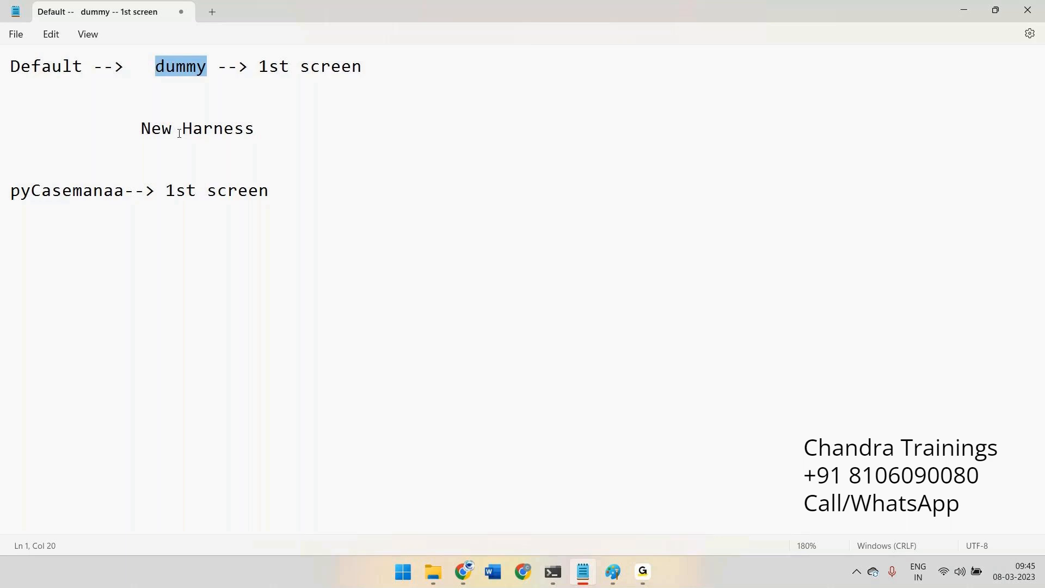
drag(272, 191, 7, 177)
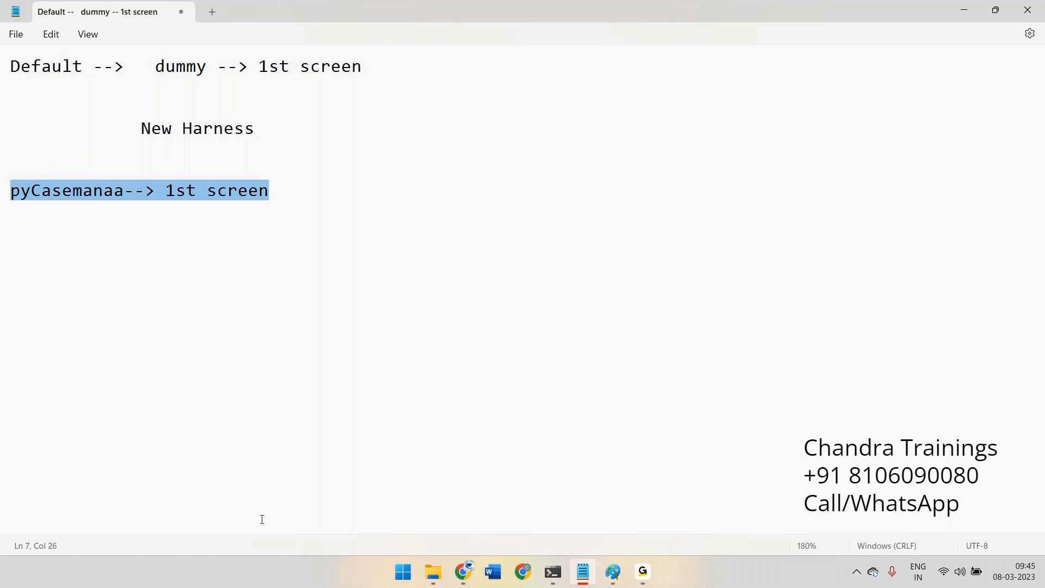
Step: Switch to Pega Dev Studio and submit the most recent case's CustDetailsFA assignment with its fields left empty
click(463, 571)
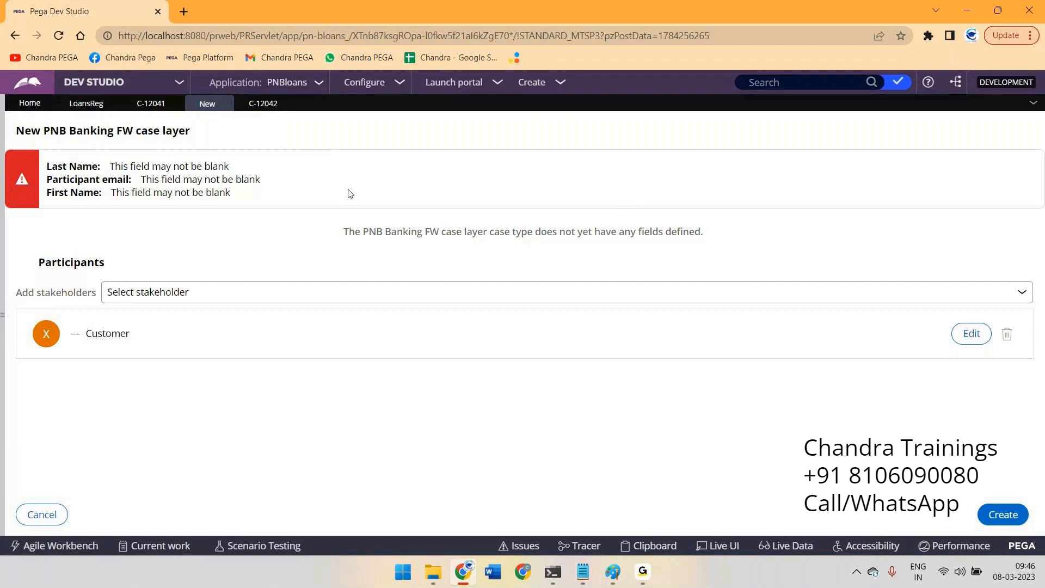
click(273, 108)
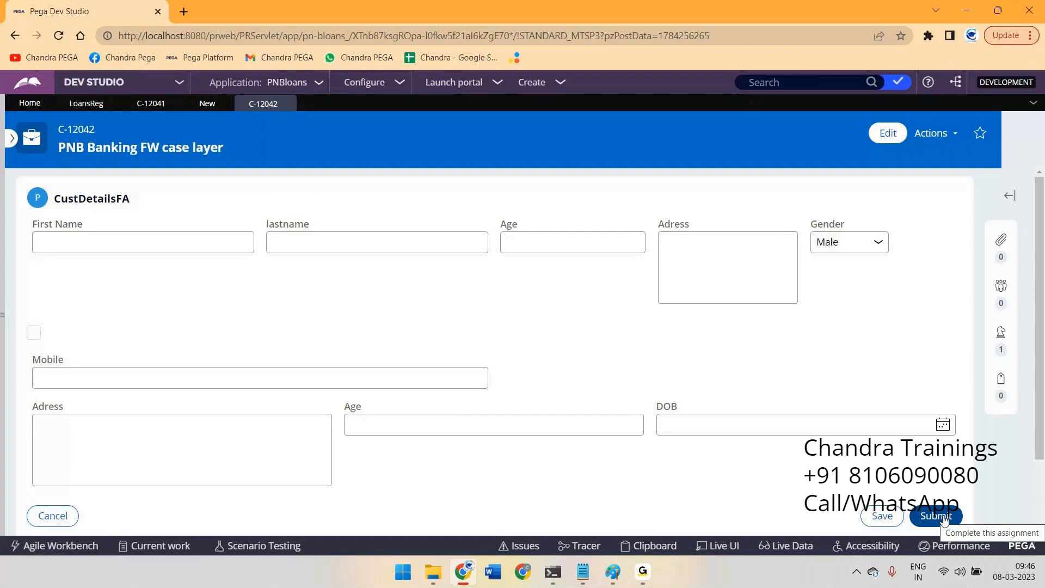
click(644, 573)
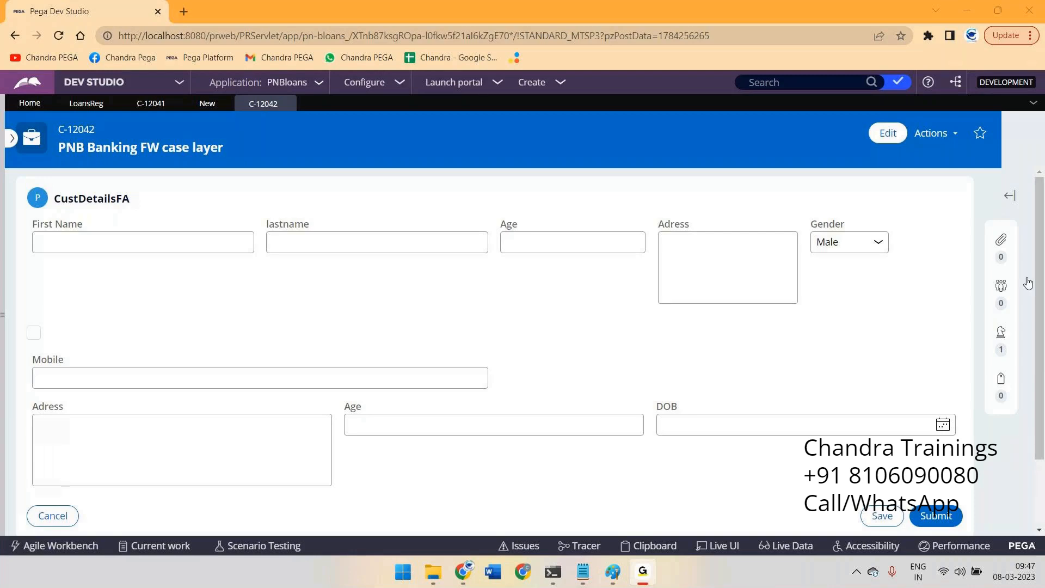
click(147, 299)
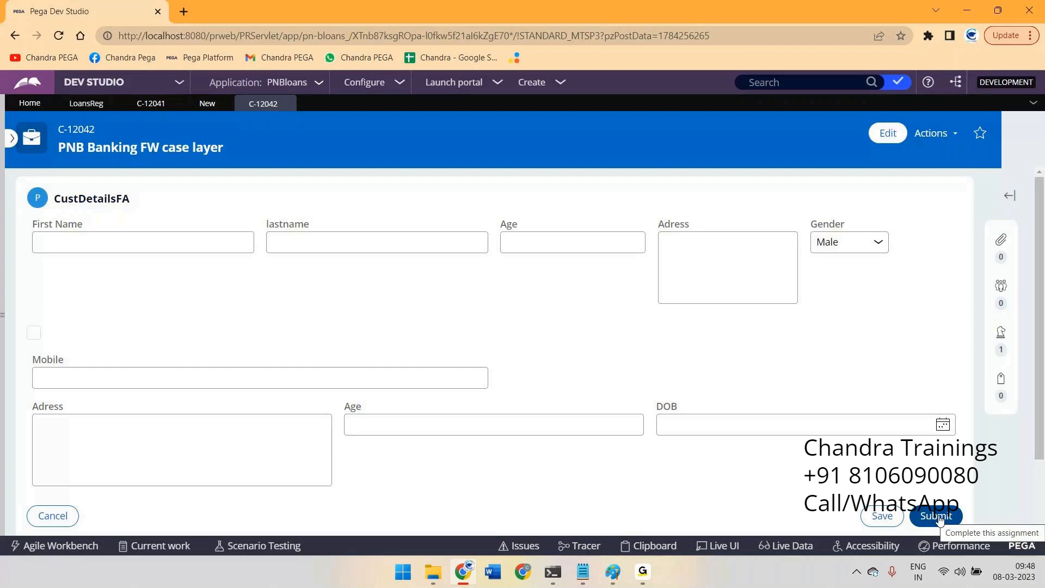
click(937, 516)
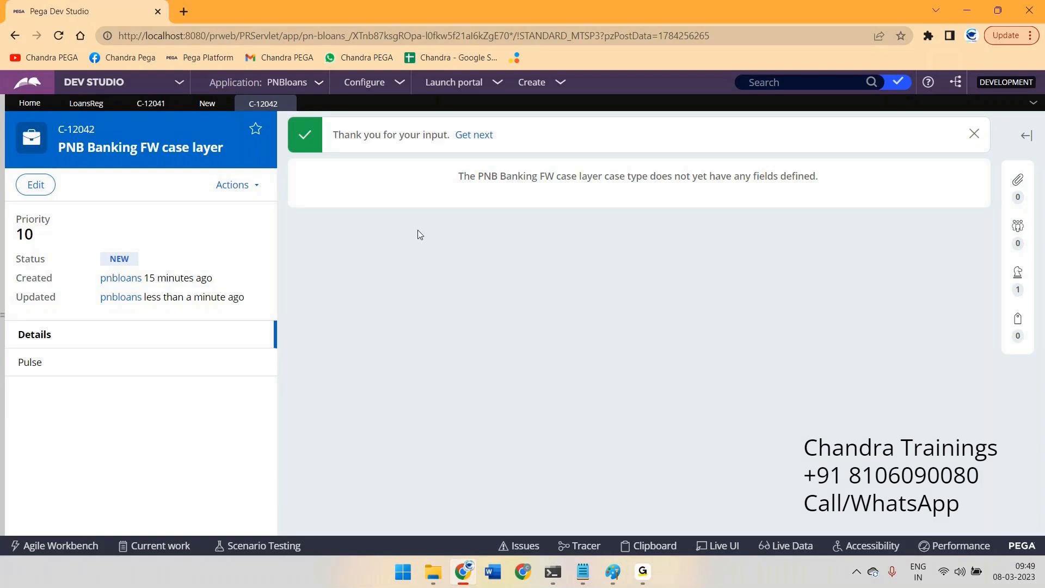
Step: Add the indented text "Confirm harness" directly below New Harness in the Notepad note
click(582, 576)
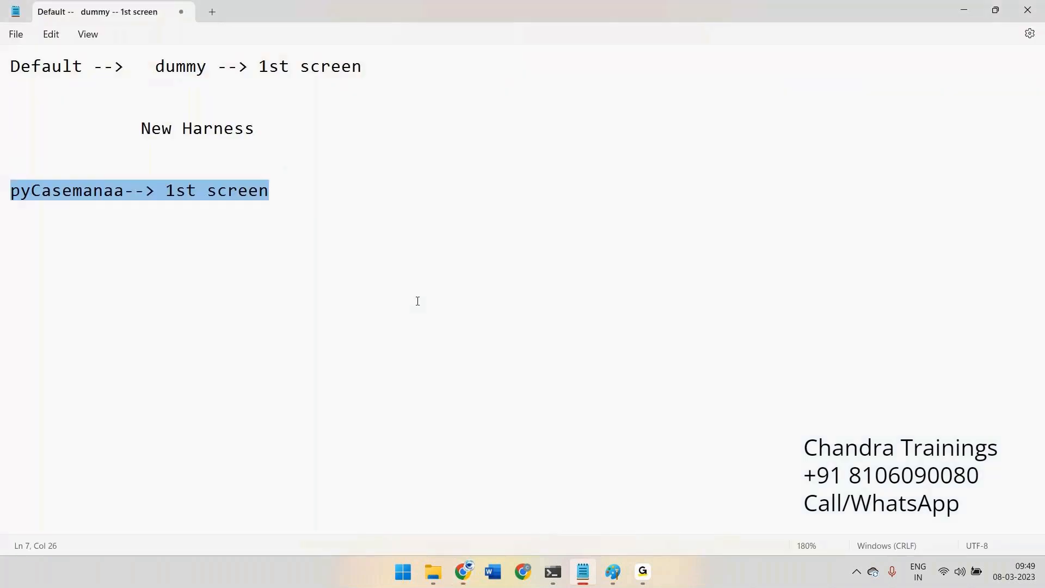
drag(151, 128, 257, 127)
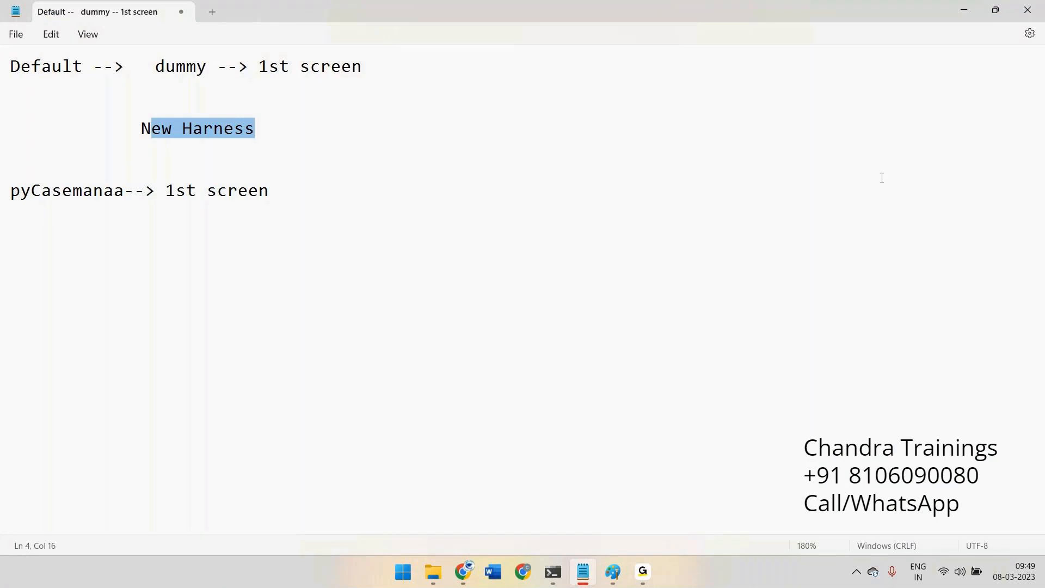
click(464, 572)
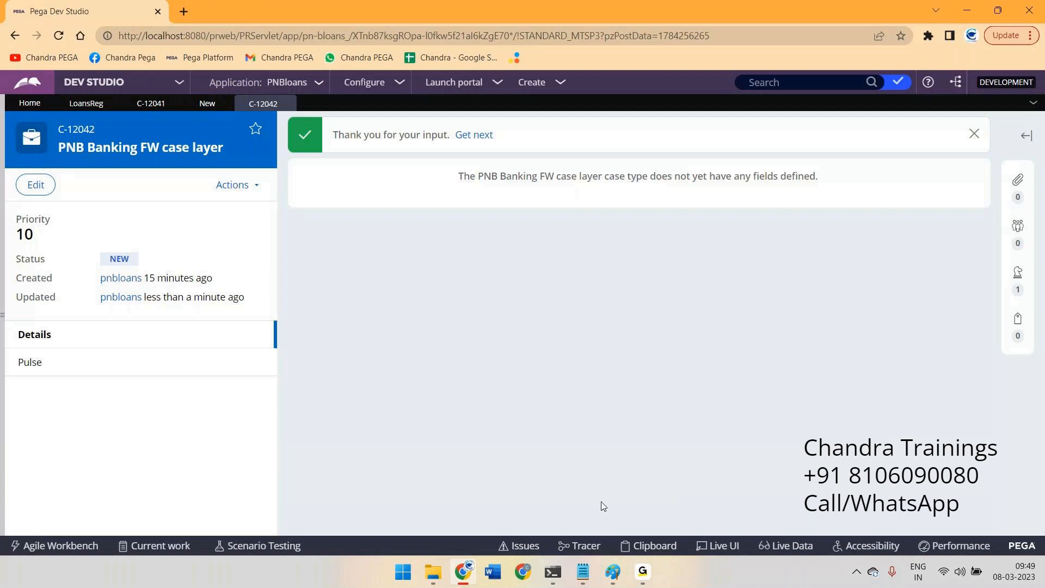
click(583, 571)
click(381, 140)
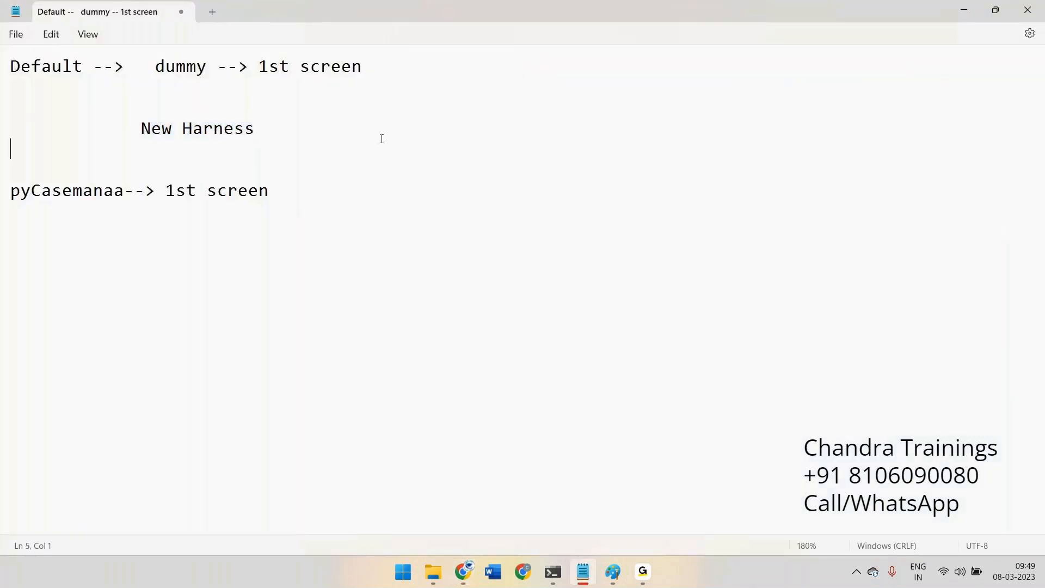
text(Confirm harness)
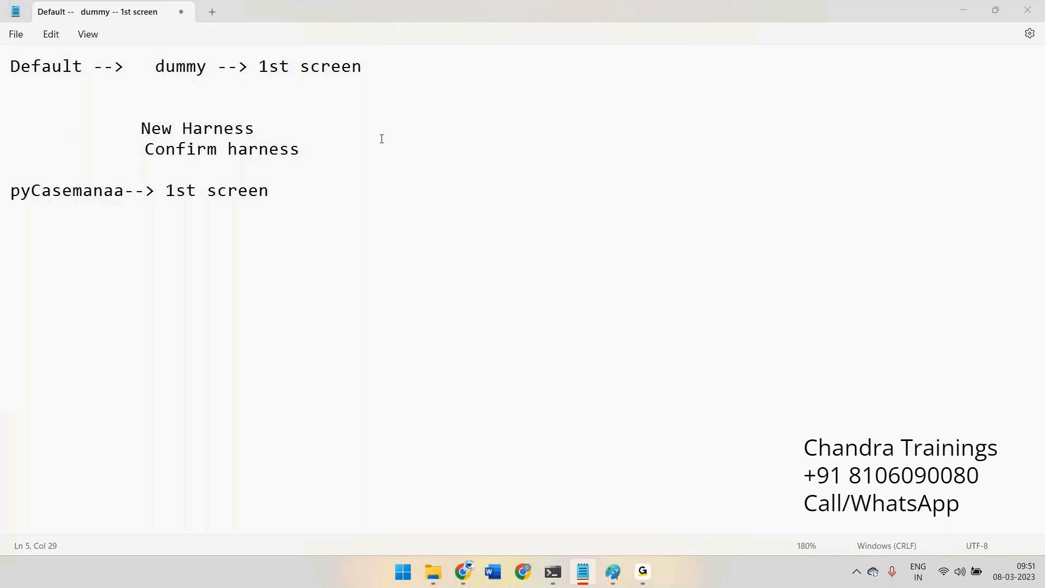
Step: Return to the submitted case in Pega Dev Studio and examine its confirmation message
key(alt+Tab)
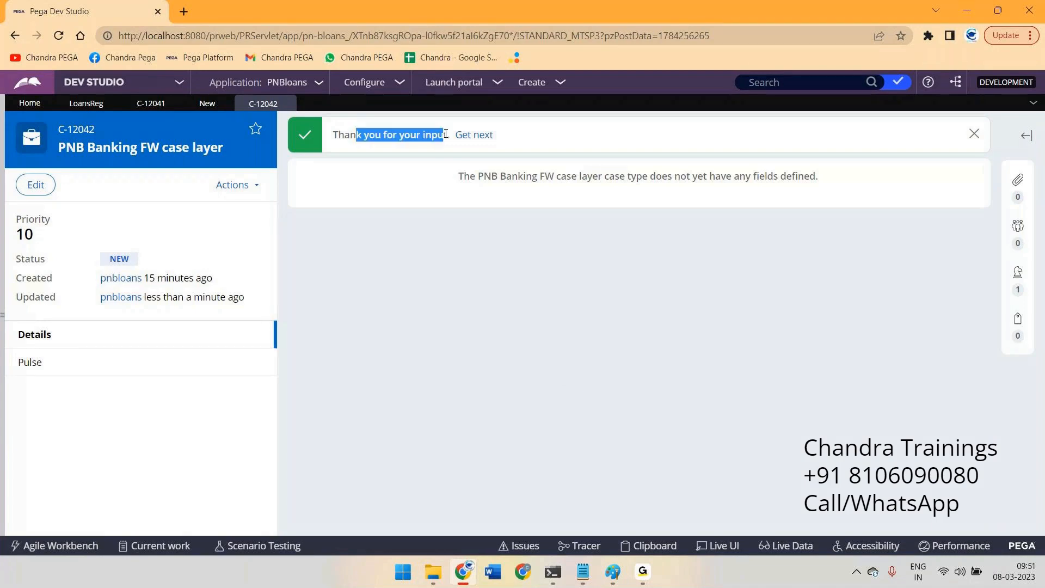
click(575, 130)
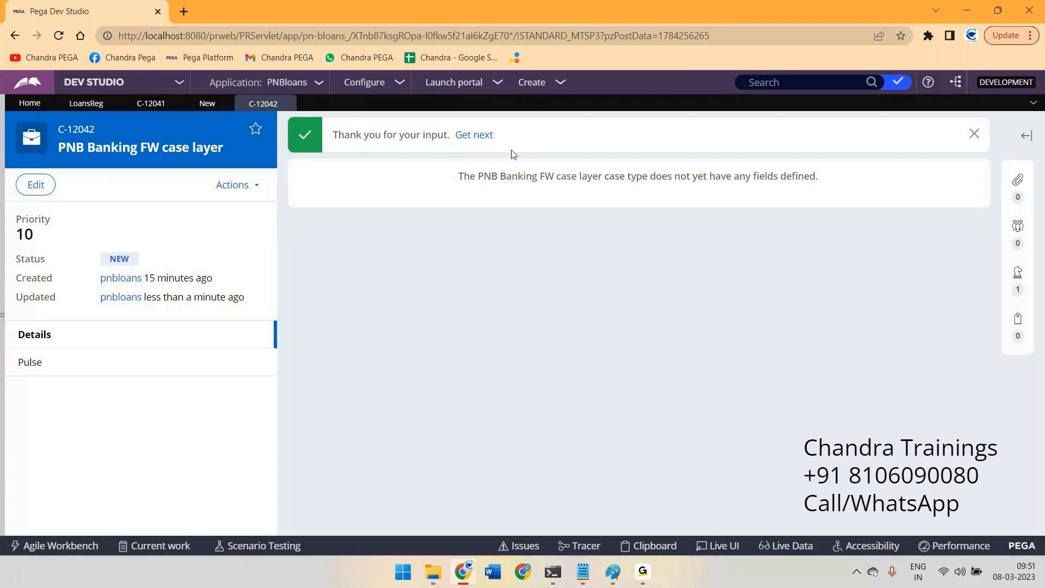
drag(344, 135, 461, 154)
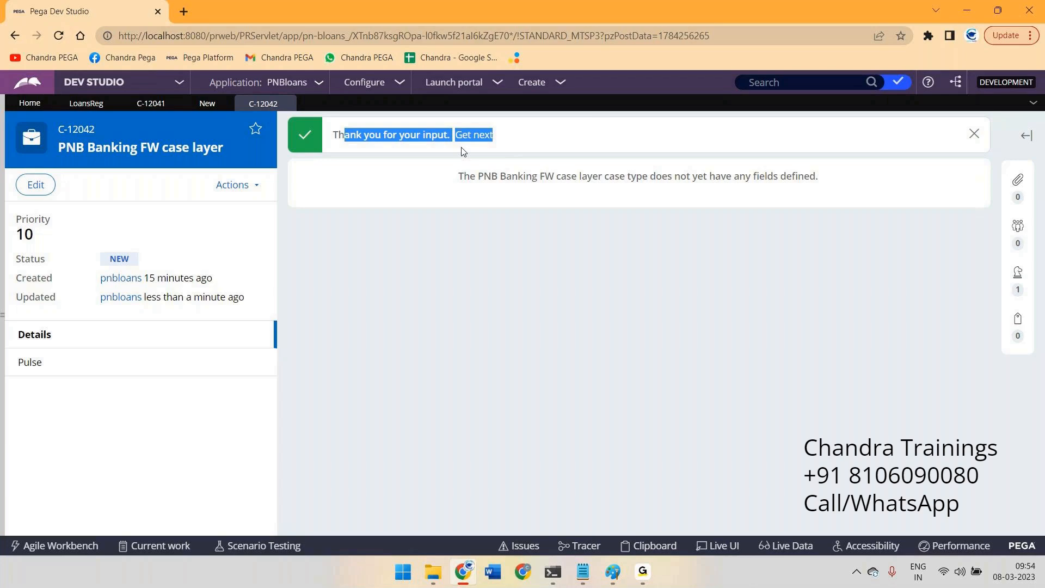
Step: Switch to Paint and discard the old stage sketch to get a blank canvas
click(607, 573)
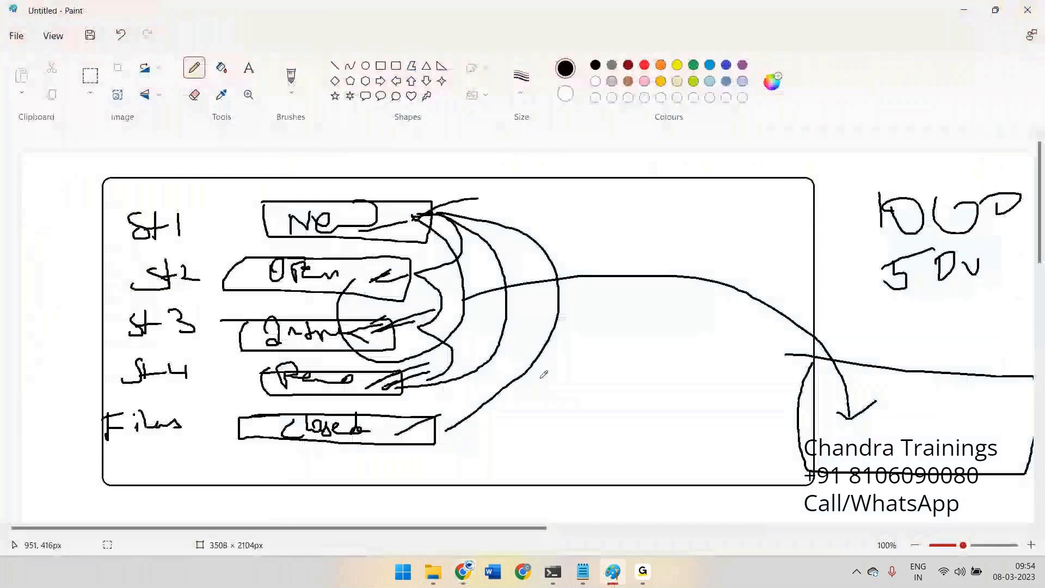
key(alt+F4)
click(520, 317)
Step: Sketch a horizontal flow from a start circle through three connected boxes and dashes to a box marked 50 and an end circle
mouse_move(100, 184)
mouse_down()
mouse_move(115, 212)
mouse_move(101, 187)
mouse_move(195, 205)
mouse_move(168, 222)
mouse_up()
drag(181, 209, 224, 208)
mouse_move(232, 192)
mouse_down()
mouse_move(229, 214)
mouse_move(287, 216)
mouse_move(370, 196)
mouse_move(362, 220)
mouse_up()
mouse_move(362, 184)
mouse_down()
mouse_move(420, 183)
mouse_move(396, 217)
mouse_up()
drag(412, 203, 423, 203)
drag(449, 196, 532, 197)
drag(573, 200, 585, 201)
mouse_move(674, 183)
mouse_down()
mouse_move(654, 211)
mouse_move(691, 190)
mouse_move(789, 185)
mouse_move(698, 192)
mouse_up()
mouse_move(788, 206)
mouse_down()
mouse_move(876, 207)
mouse_move(893, 191)
mouse_move(871, 192)
mouse_up()
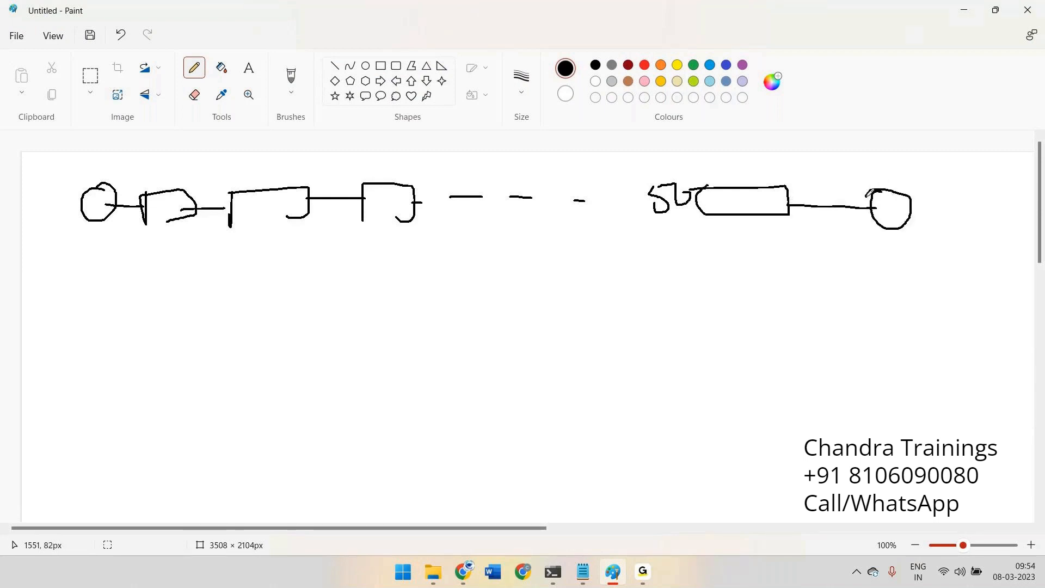
Step: Mark the start circle and handwrite "New ha", a dash and "ID X" below the flow, with an arrow pointing down from "New ha"
drag(90, 197, 116, 185)
mouse_move(113, 301)
mouse_down()
mouse_move(151, 273)
mouse_move(177, 294)
mouse_move(218, 274)
mouse_move(278, 283)
mouse_up()
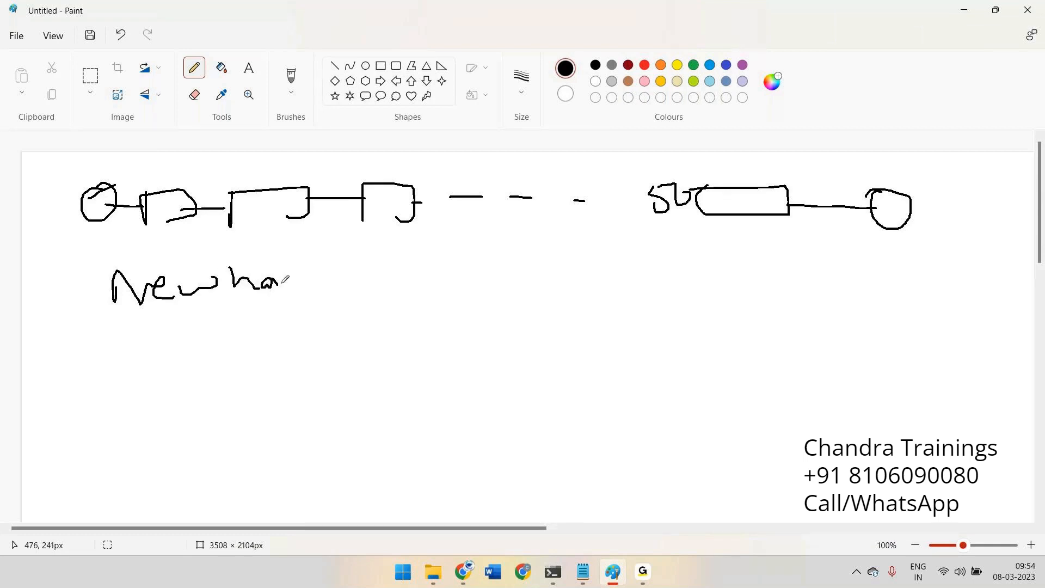
mouse_move(300, 285)
mouse_down()
mouse_move(370, 291)
mouse_move(431, 271)
mouse_move(418, 289)
mouse_move(437, 285)
mouse_up()
mouse_move(442, 287)
mouse_down()
mouse_move(449, 269)
mouse_move(444, 287)
mouse_move(467, 294)
mouse_up()
drag(468, 274, 496, 289)
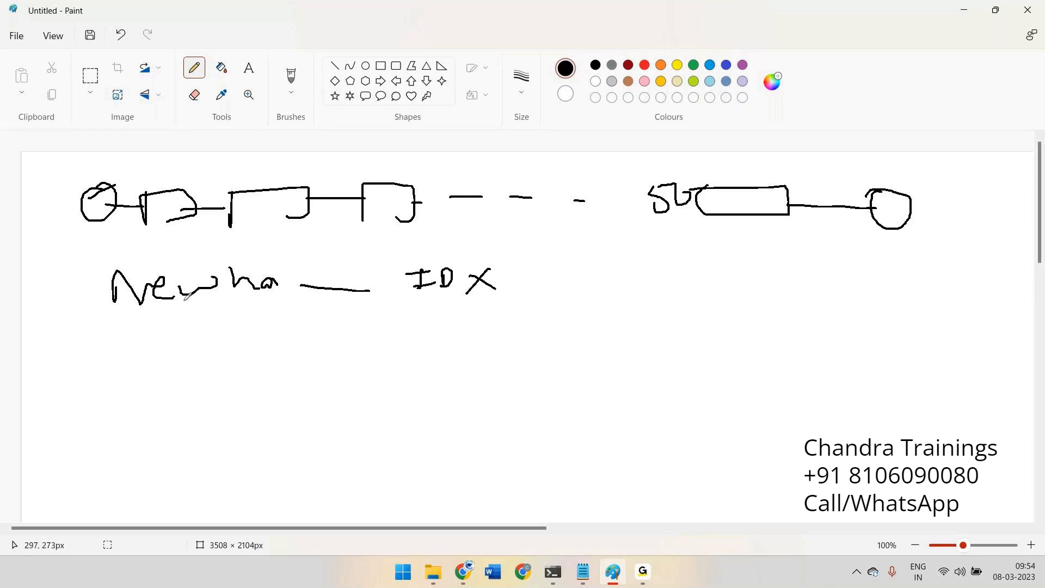
mouse_move(175, 297)
mouse_down()
mouse_move(156, 348)
mouse_move(171, 340)
mouse_up()
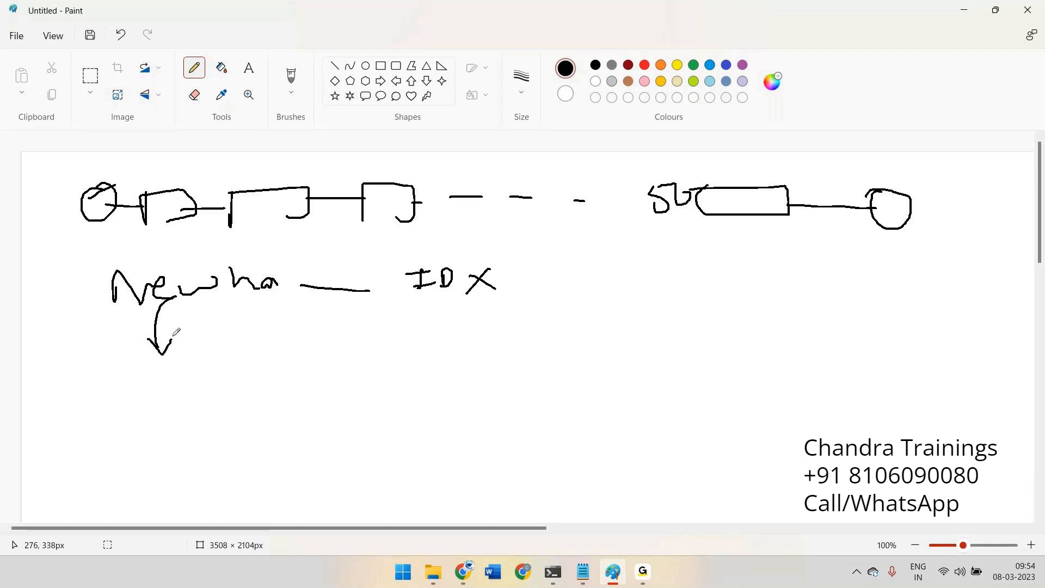
Step: Add black tick strokes across the flow's boxes and dashes, the box marked 50 and the end circle
drag(150, 223, 180, 197)
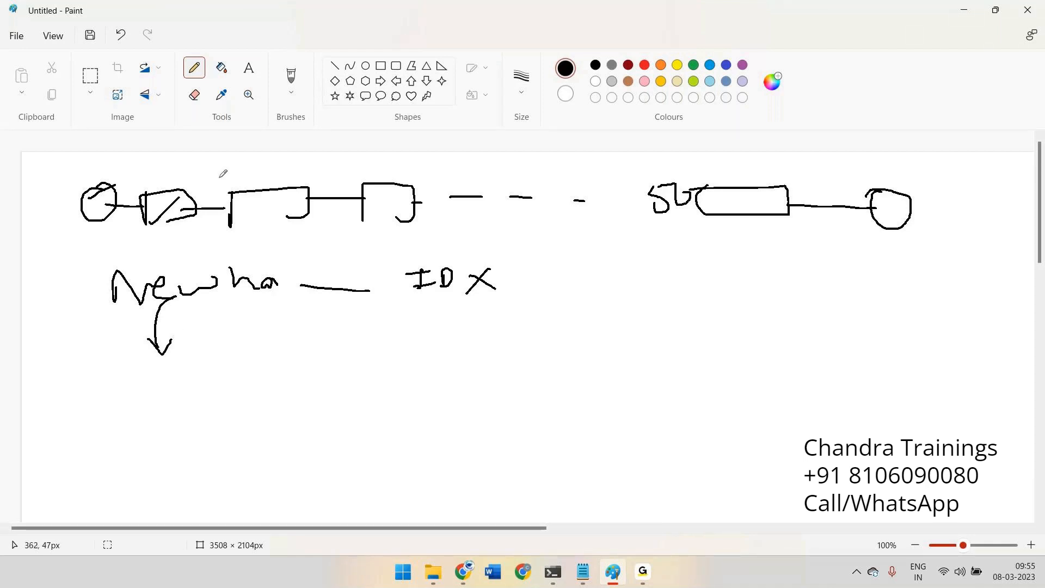
drag(256, 229, 294, 205)
mouse_move(364, 222)
mouse_down()
mouse_move(408, 199)
mouse_move(487, 210)
mouse_up()
drag(498, 216, 561, 214)
drag(700, 229, 790, 195)
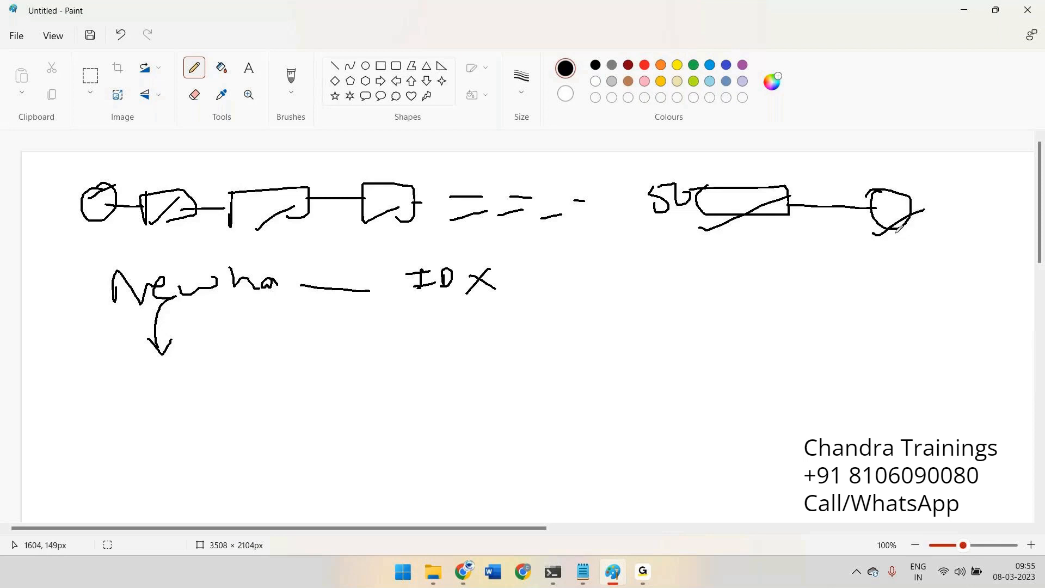
Step: Handwrite "Confirm" well below "New ha" and strike through the flow's start and end circles
mouse_move(142, 447)
mouse_down()
mouse_move(147, 479)
mouse_move(163, 463)
mouse_move(204, 473)
mouse_move(215, 450)
mouse_move(256, 444)
mouse_up()
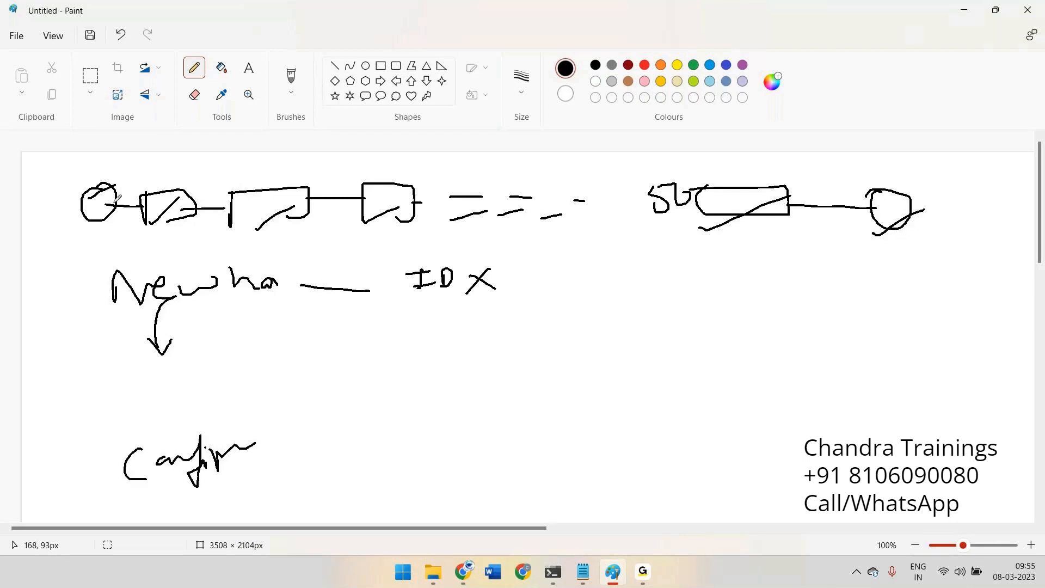
drag(121, 173, 71, 246)
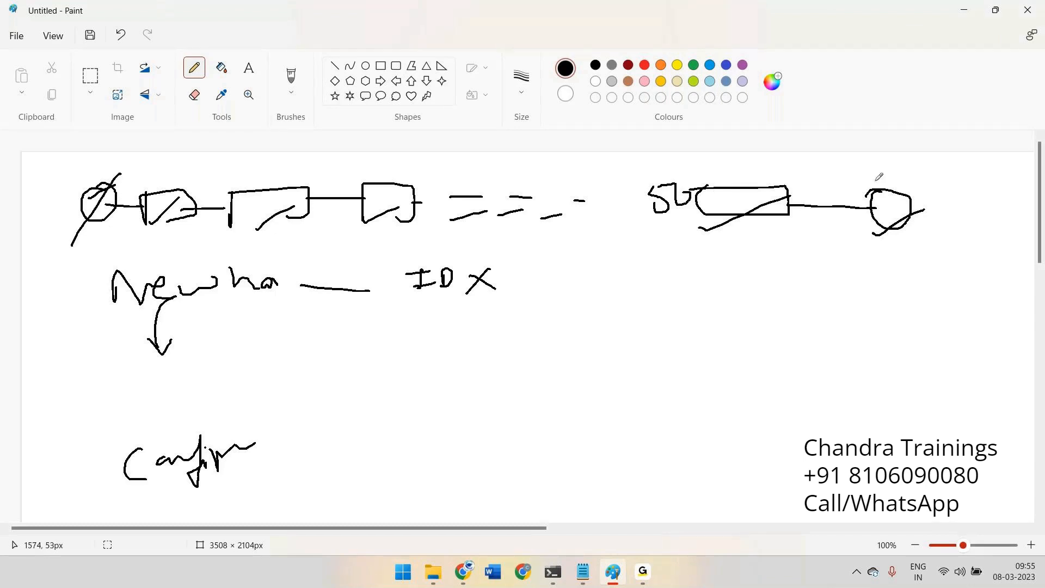
drag(862, 181, 921, 237)
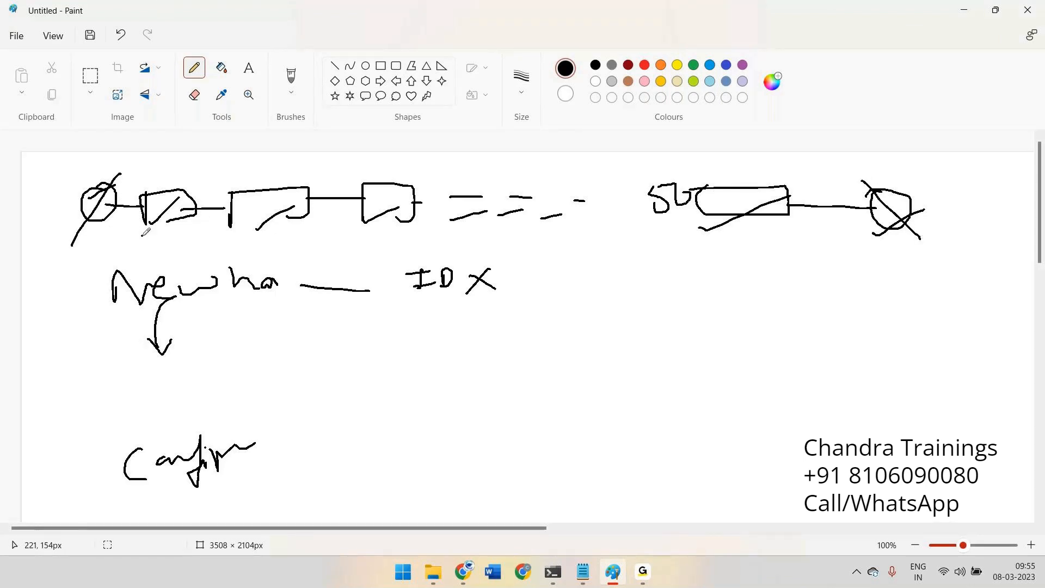
Step: Draw a curly brace under all the boxes between the circles and handwrite "Perform" between "New ha" and "Confirm"
mouse_move(142, 235)
mouse_down()
mouse_move(679, 256)
mouse_move(807, 220)
mouse_up()
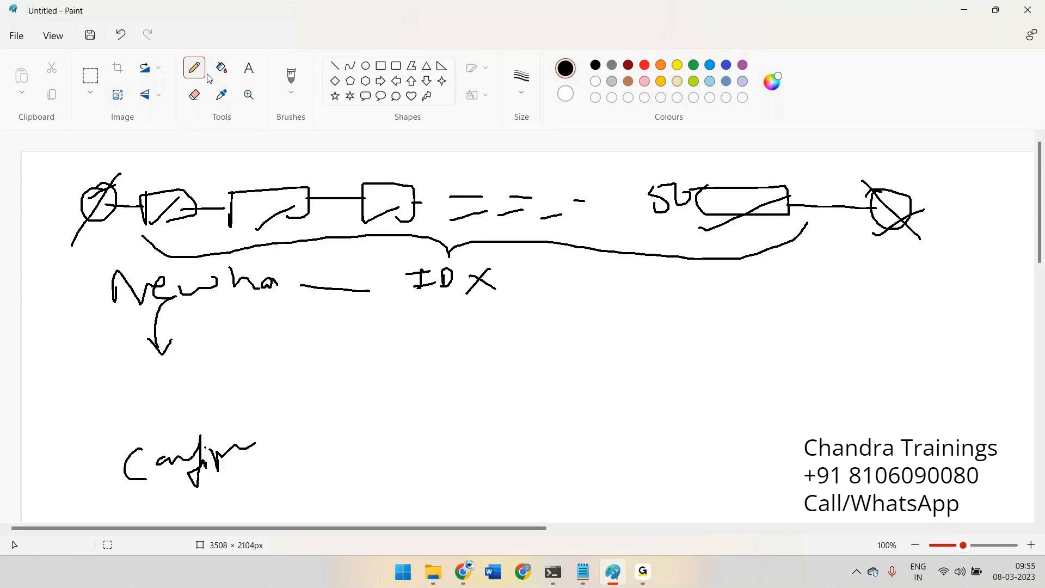
mouse_move(126, 384)
mouse_down()
mouse_move(153, 345)
mouse_move(127, 370)
mouse_move(202, 381)
mouse_up()
mouse_move(205, 345)
mouse_down()
mouse_move(239, 370)
mouse_move(277, 372)
mouse_up()
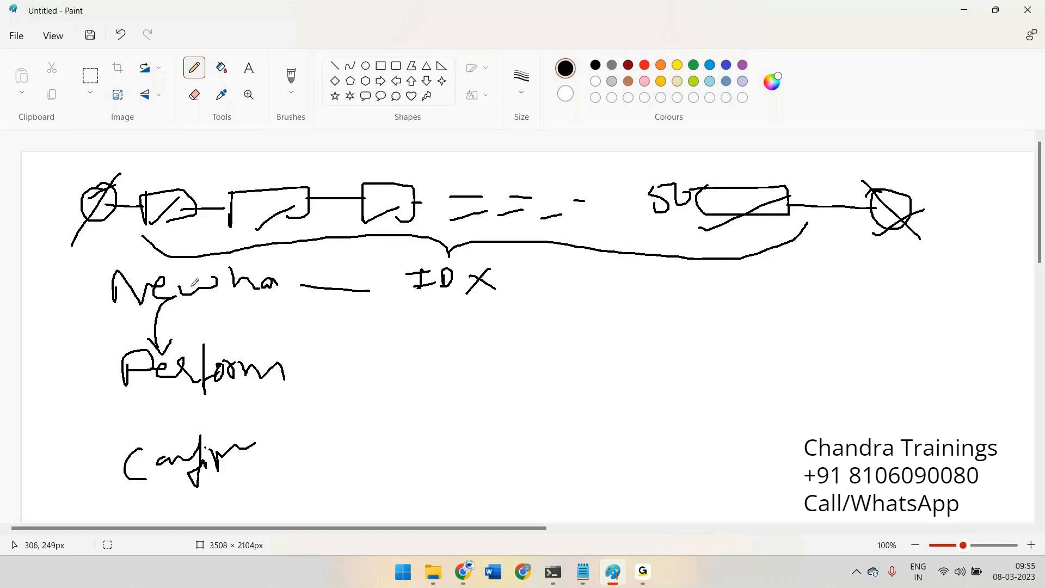
Step: Draw short strokes above the first box and outline the flow from the first box to box 50 in red
drag(185, 178, 149, 179)
click(644, 65)
mouse_move(138, 167)
mouse_down()
mouse_move(145, 243)
mouse_move(753, 228)
mouse_move(729, 162)
mouse_move(228, 158)
mouse_move(138, 168)
mouse_up()
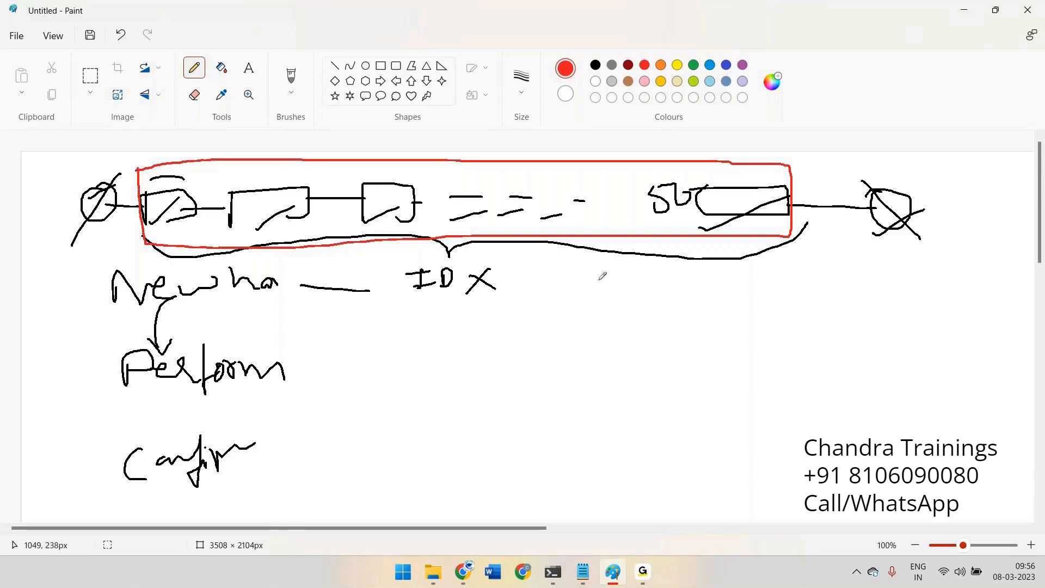
Step: Strike through "ID X" in red and add ticks, a vertical bar and the word "Edit" on the "New ha" row
drag(512, 282, 560, 262)
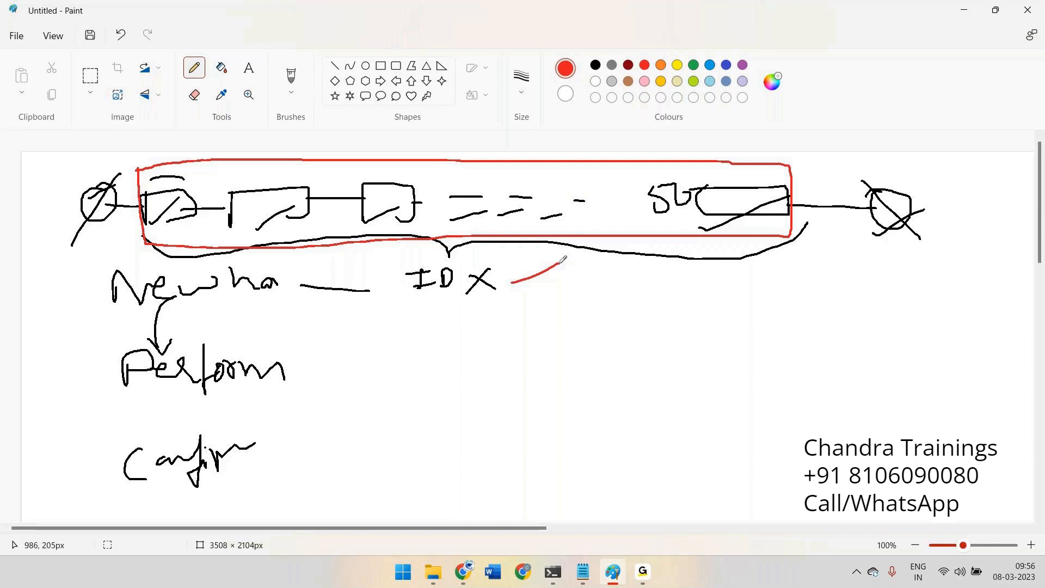
drag(324, 279, 572, 278)
drag(615, 282, 646, 265)
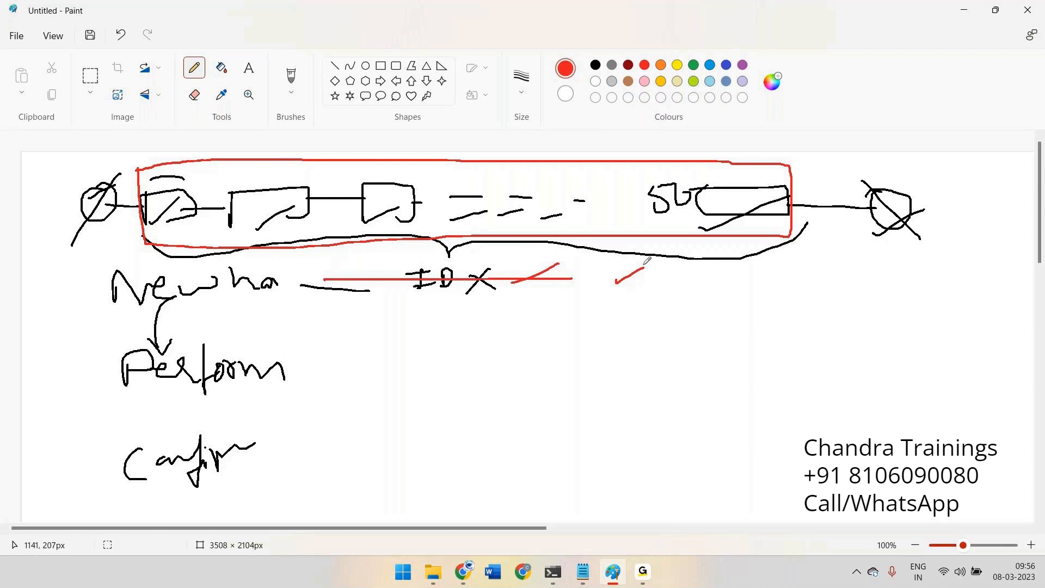
mouse_move(610, 271)
mouse_down()
mouse_move(651, 262)
mouse_move(681, 298)
mouse_up()
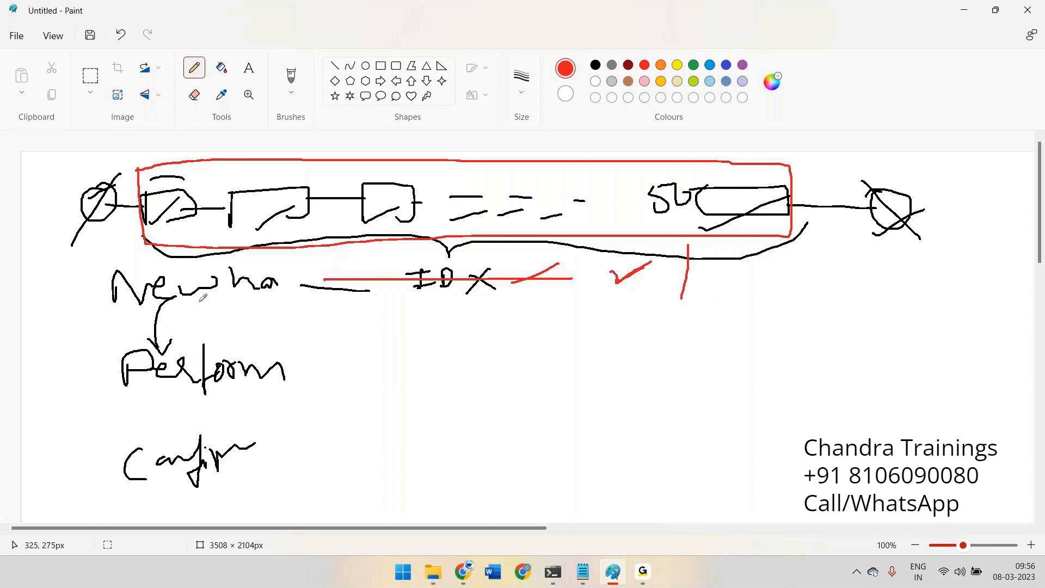
mouse_move(699, 263)
mouse_down()
mouse_move(718, 282)
mouse_move(715, 272)
mouse_move(796, 263)
mouse_up()
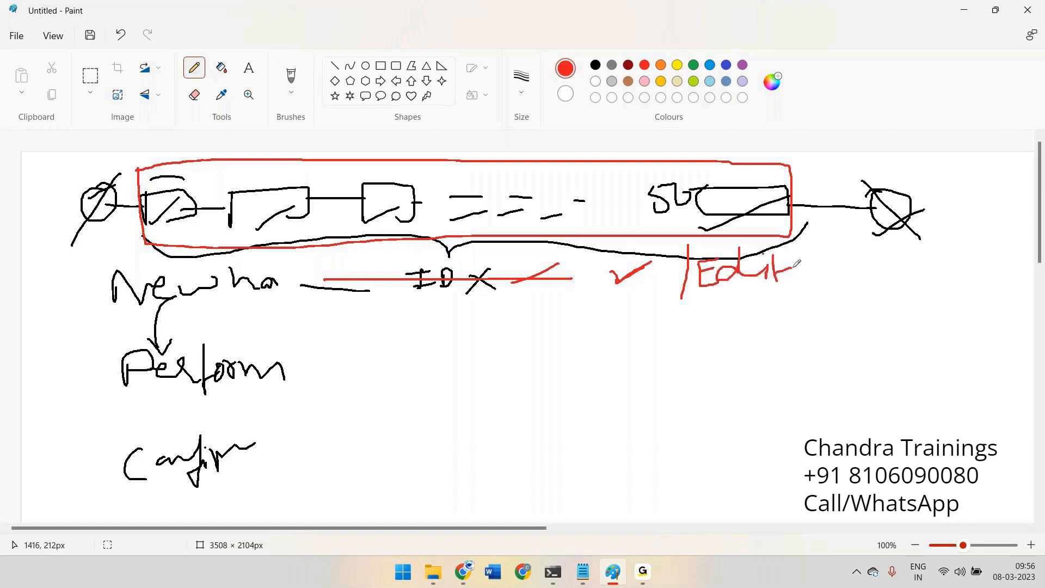
Step: Underline "Perform" in red and add red ticks across the flow's boxes and dashes up to box 50
drag(116, 406, 316, 403)
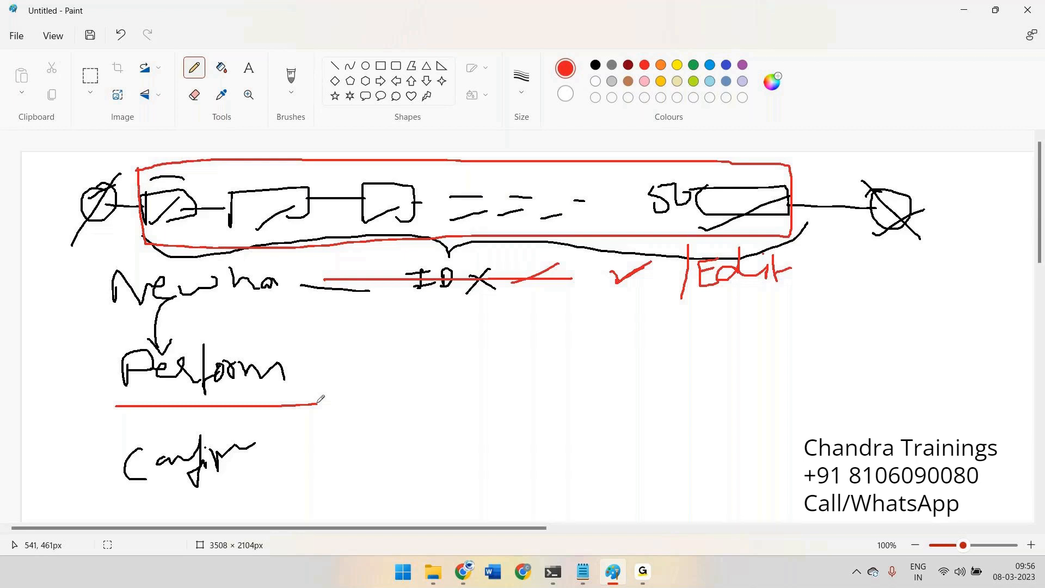
drag(149, 234, 202, 207)
mouse_move(225, 229)
mouse_down()
mouse_move(234, 235)
mouse_move(301, 205)
mouse_up()
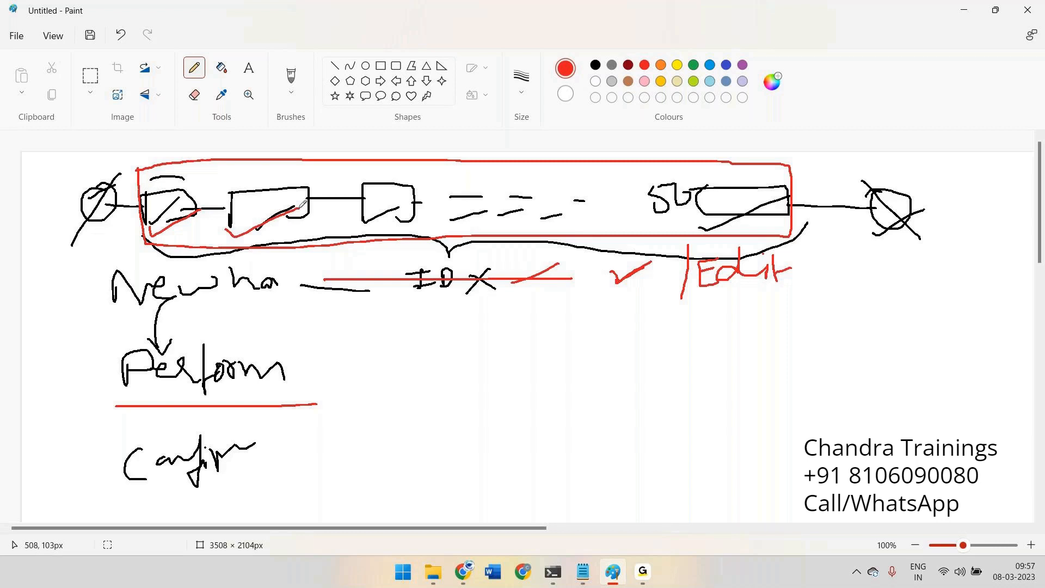
drag(361, 220, 414, 206)
drag(425, 229, 539, 195)
mouse_move(569, 221)
mouse_down()
mouse_move(614, 197)
mouse_move(648, 204)
mouse_up()
drag(678, 217, 737, 200)
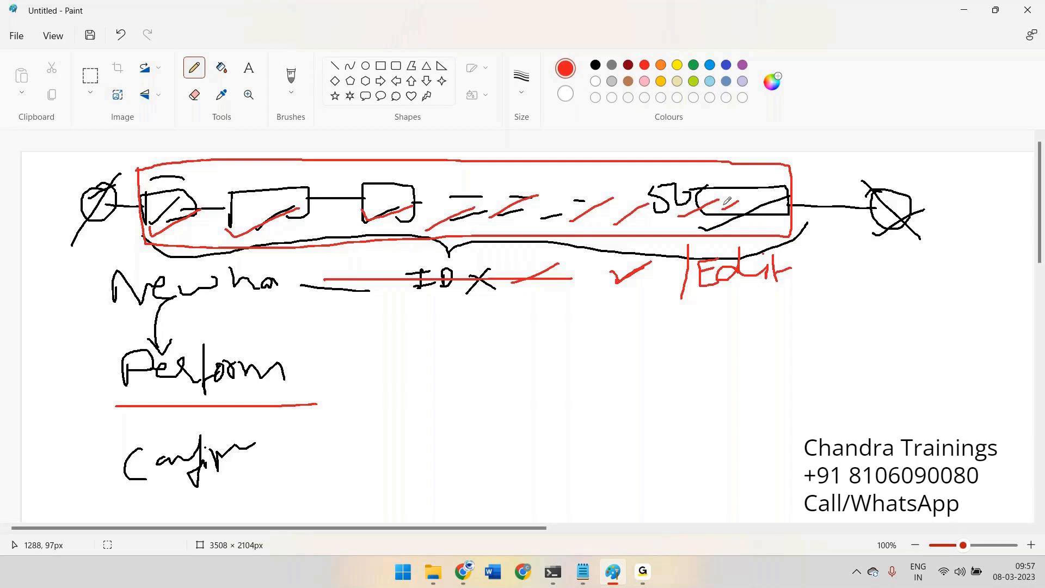
Step: Draw red arrows from "Perform" to the handwritten word "Edit" and from "Confirm" to the word "Readonly"
mouse_move(336, 377)
mouse_down()
mouse_move(633, 376)
mouse_move(616, 392)
mouse_up()
mouse_move(663, 353)
mouse_down()
mouse_move(678, 368)
mouse_move(682, 350)
mouse_move(705, 364)
mouse_move(742, 356)
mouse_up()
drag(729, 343, 760, 340)
mouse_move(341, 450)
mouse_down()
mouse_move(604, 451)
mouse_move(589, 470)
mouse_up()
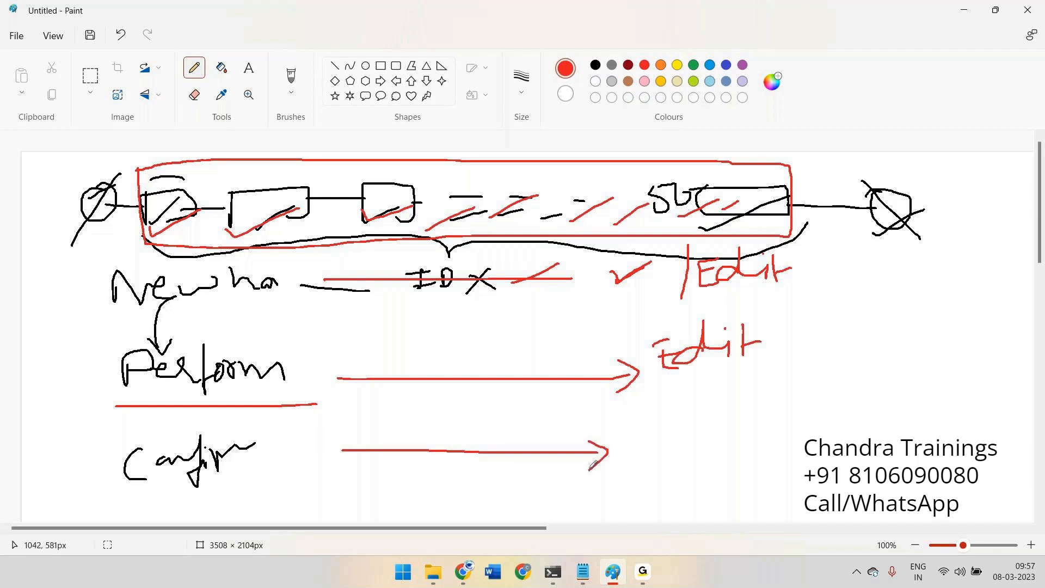
mouse_move(641, 430)
mouse_down()
mouse_move(644, 463)
mouse_move(816, 435)
mouse_up()
drag(841, 430, 810, 491)
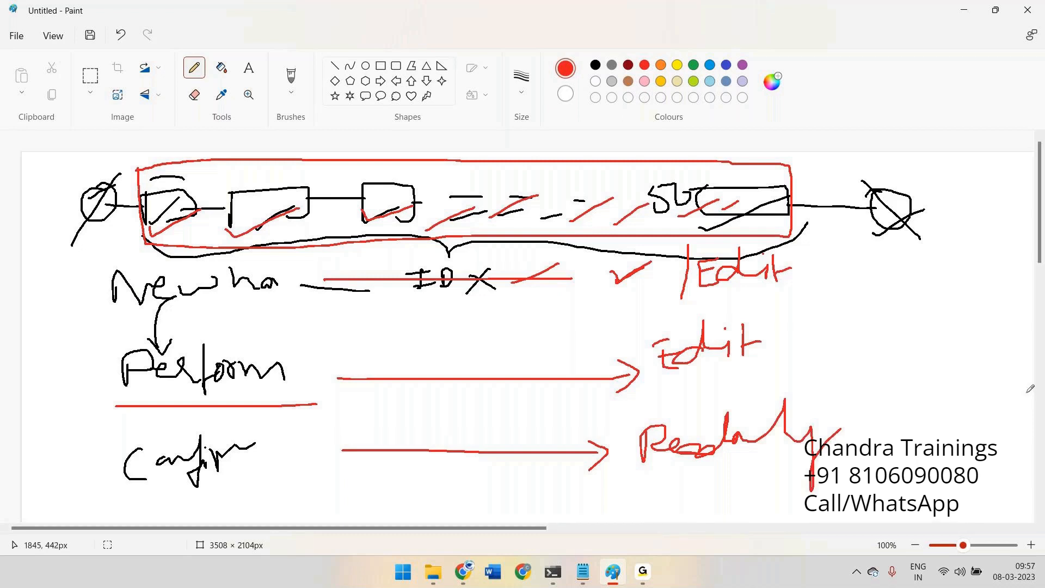
Step: Circle the three harness rows with a large red oval and draw a red tick under "New ha"
mouse_move(762, 235)
mouse_down()
mouse_move(272, 225)
mouse_move(63, 305)
mouse_move(351, 498)
mouse_move(789, 240)
mouse_up()
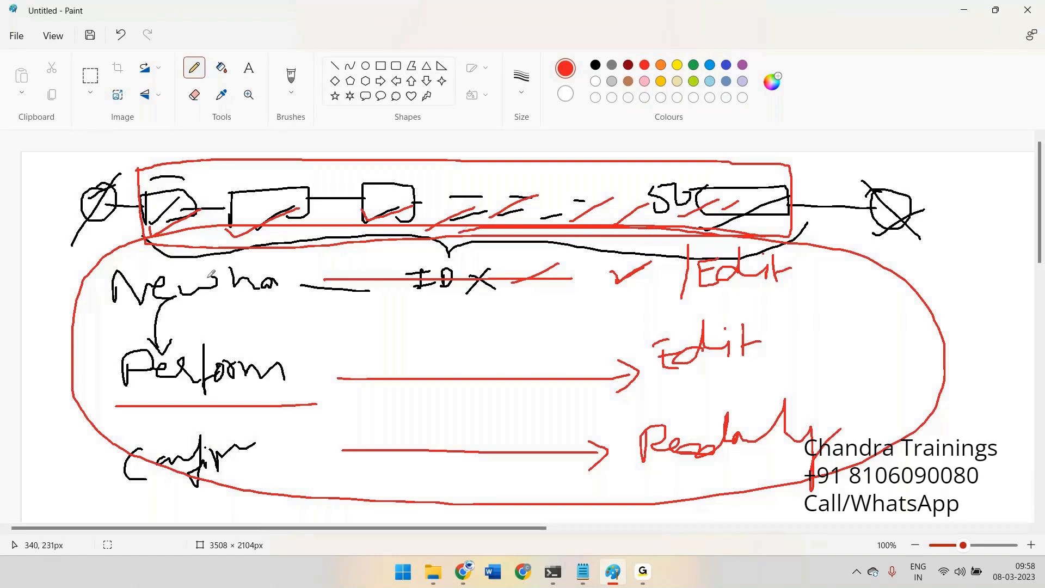
drag(176, 318, 282, 287)
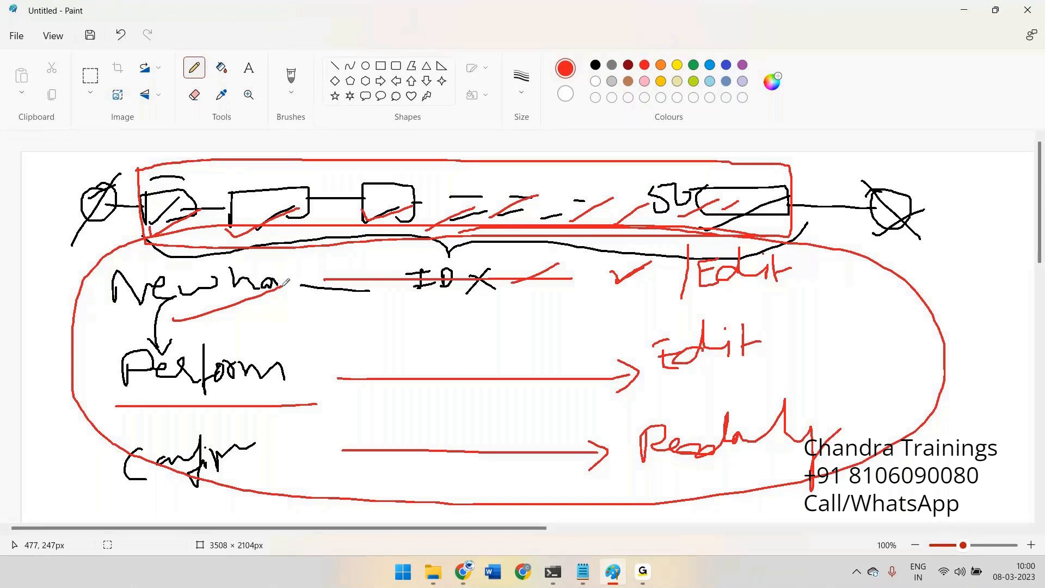
key(alt+Tab)
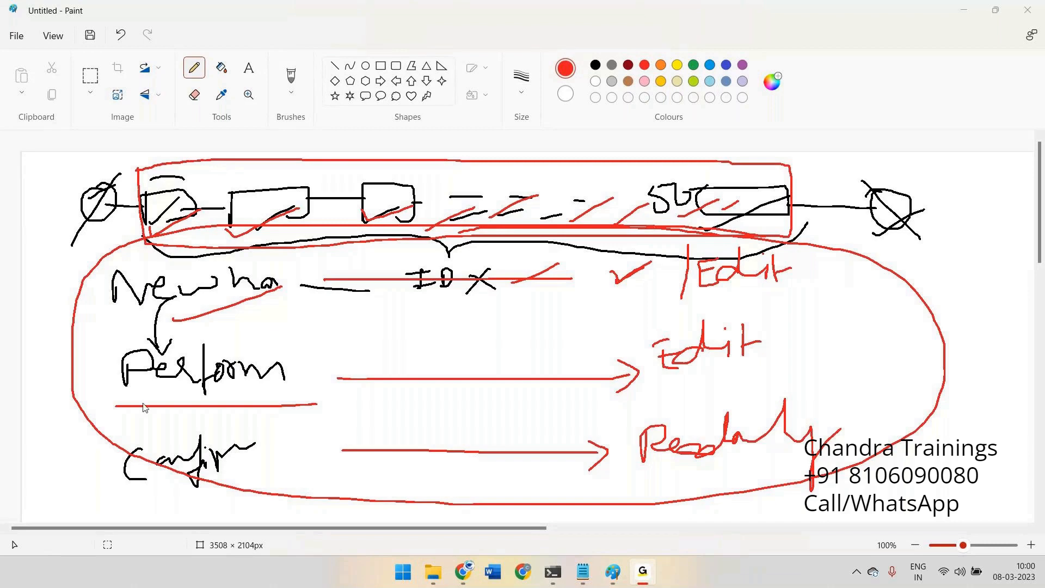